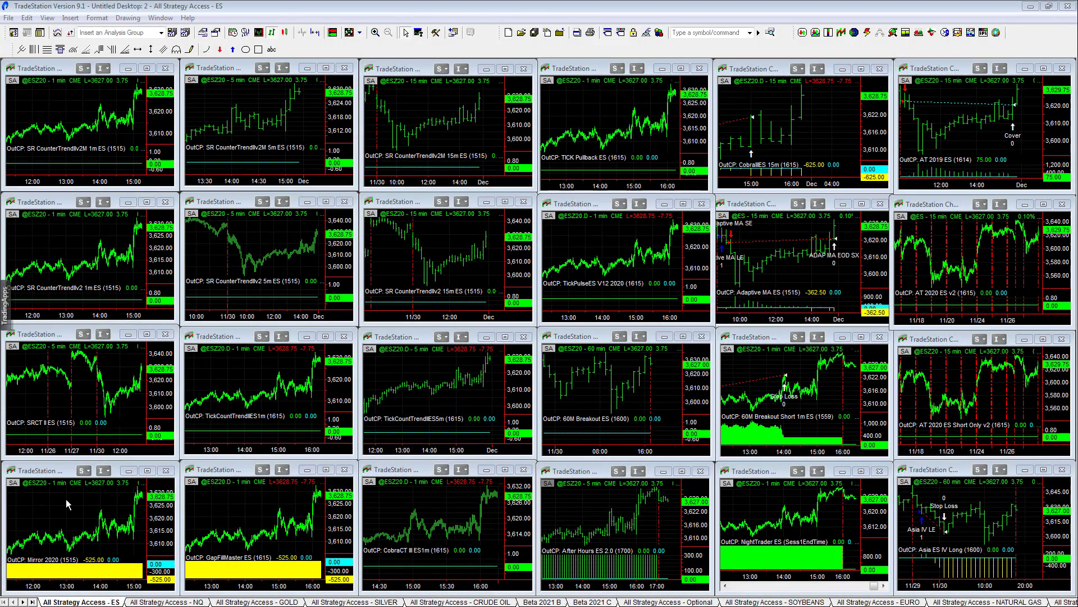
pyautogui.click(6, 517)
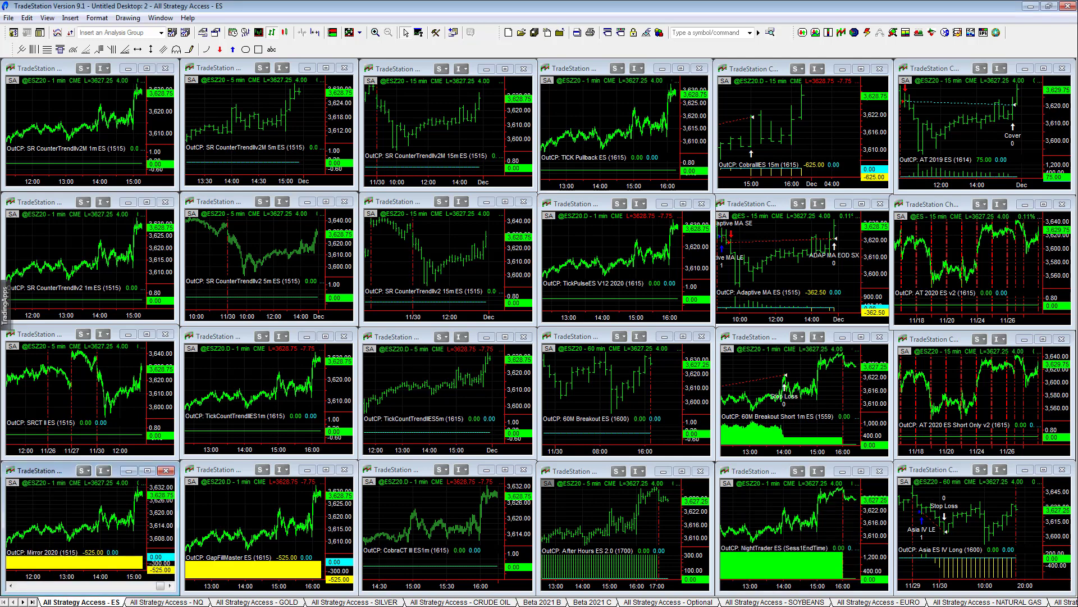
pyautogui.click(69, 514)
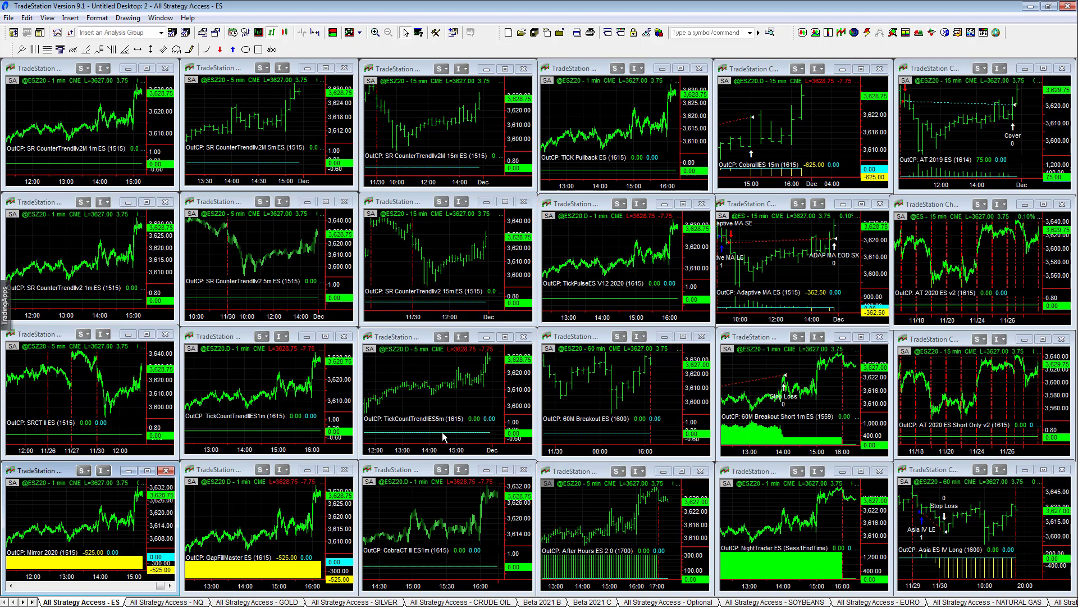
pyautogui.click(397, 470)
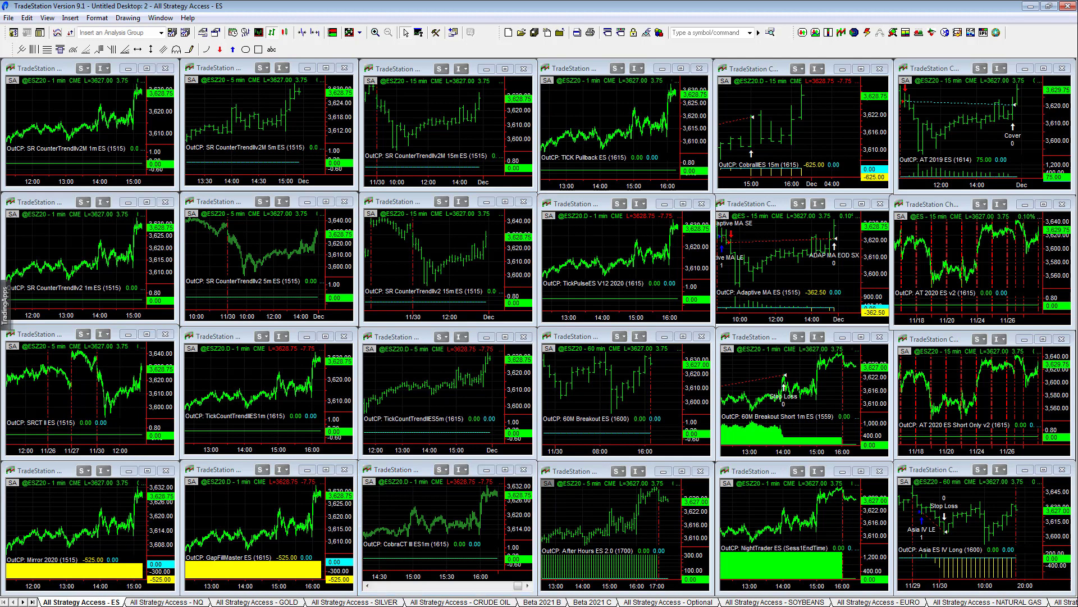
# Switch to the Excel portfolio calculator and select the "ALL 78 Strategies (November 24, 2020 - Prelim" portfolio
pyautogui.hotkey('alt', 'Tab')
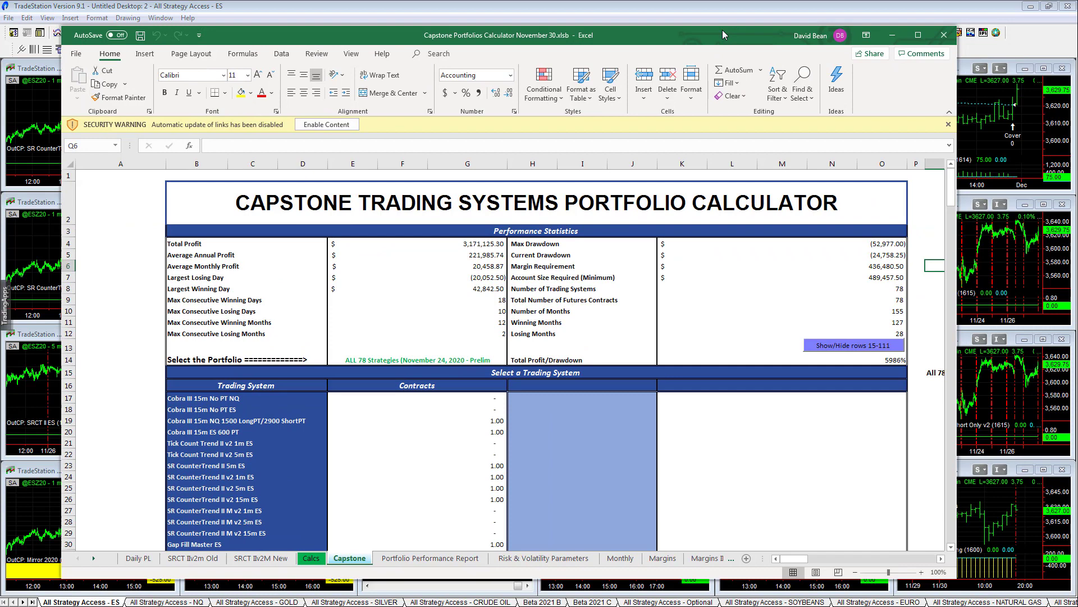
pyautogui.click(474, 360)
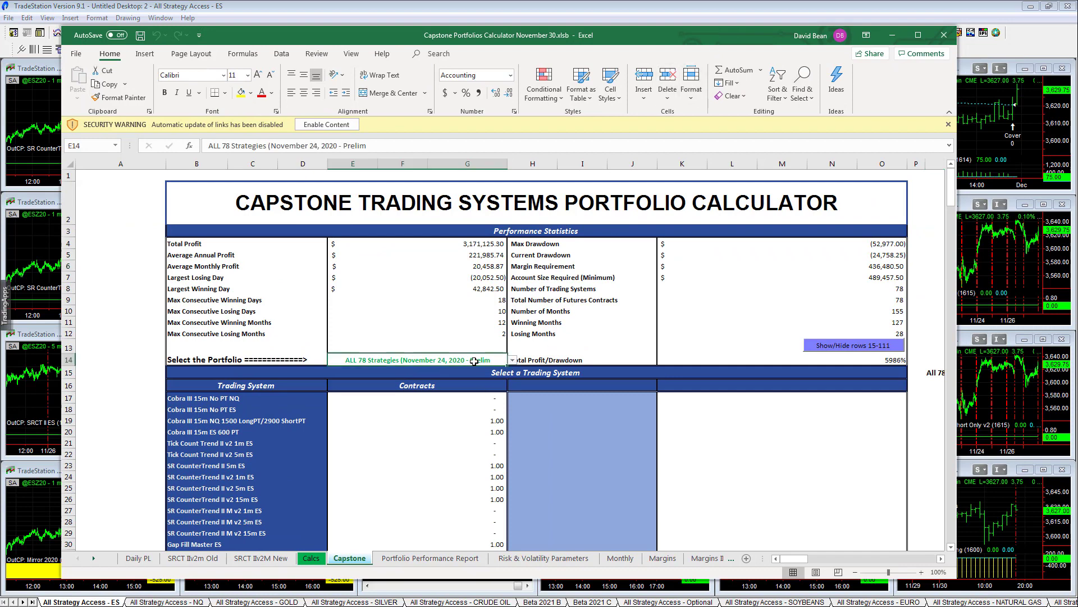
pyautogui.click(513, 361)
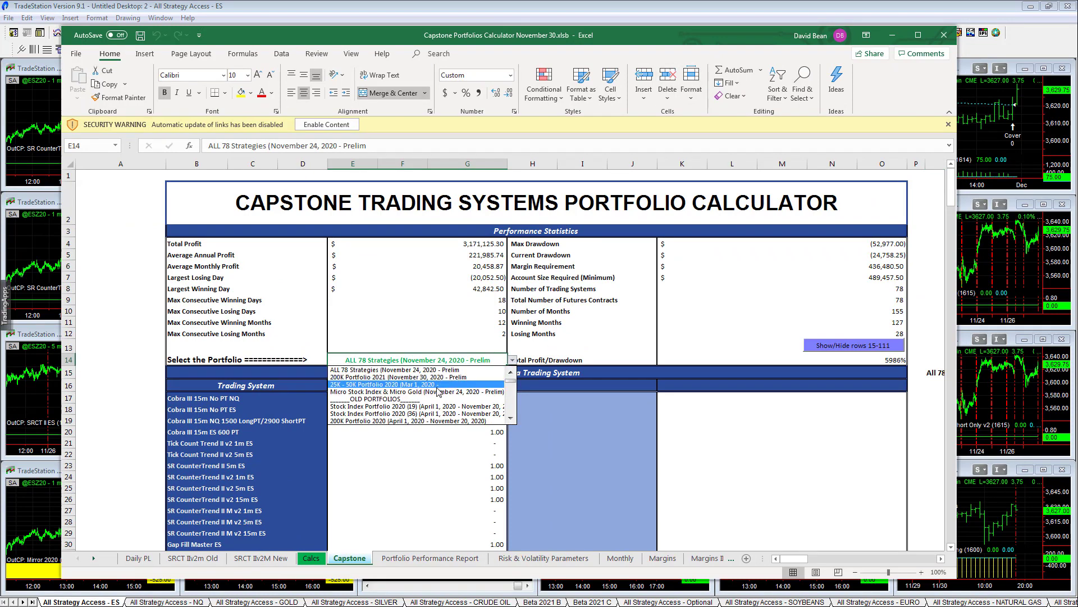
pyautogui.click(437, 369)
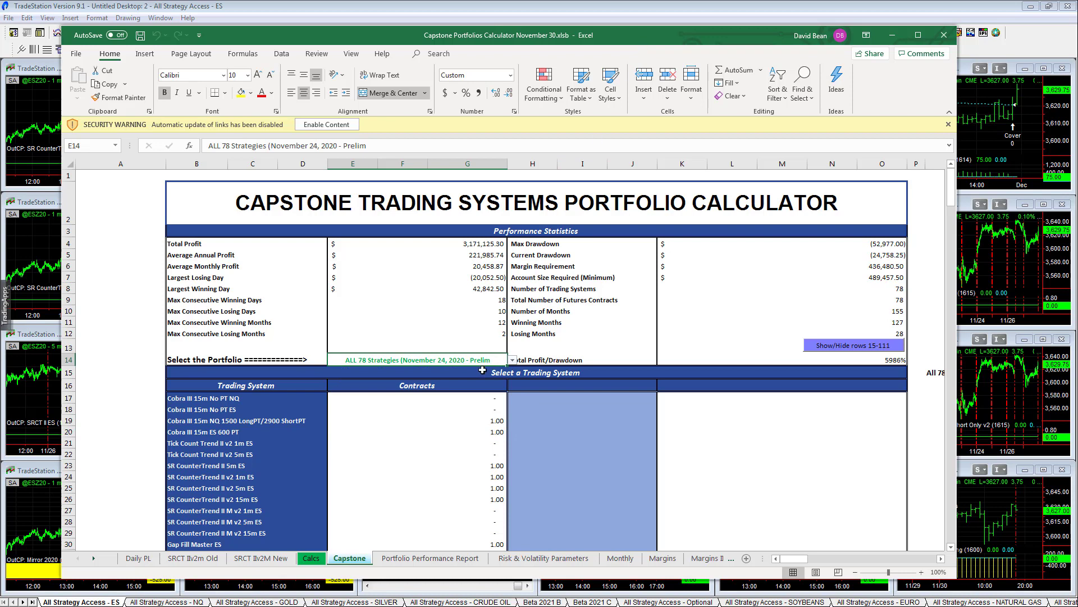
pyautogui.click(513, 360)
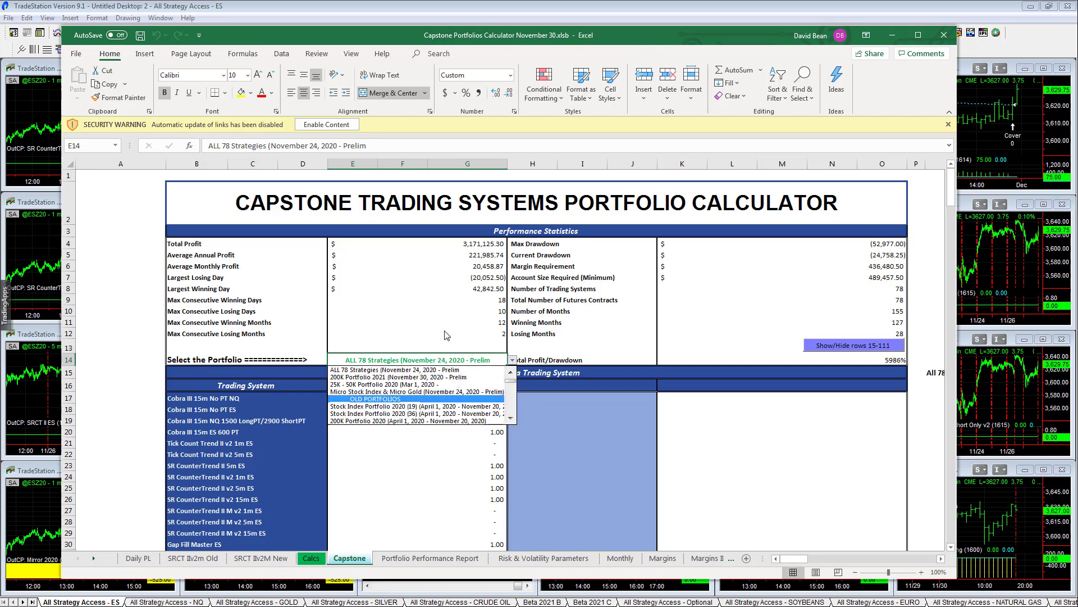
pyautogui.click(415, 370)
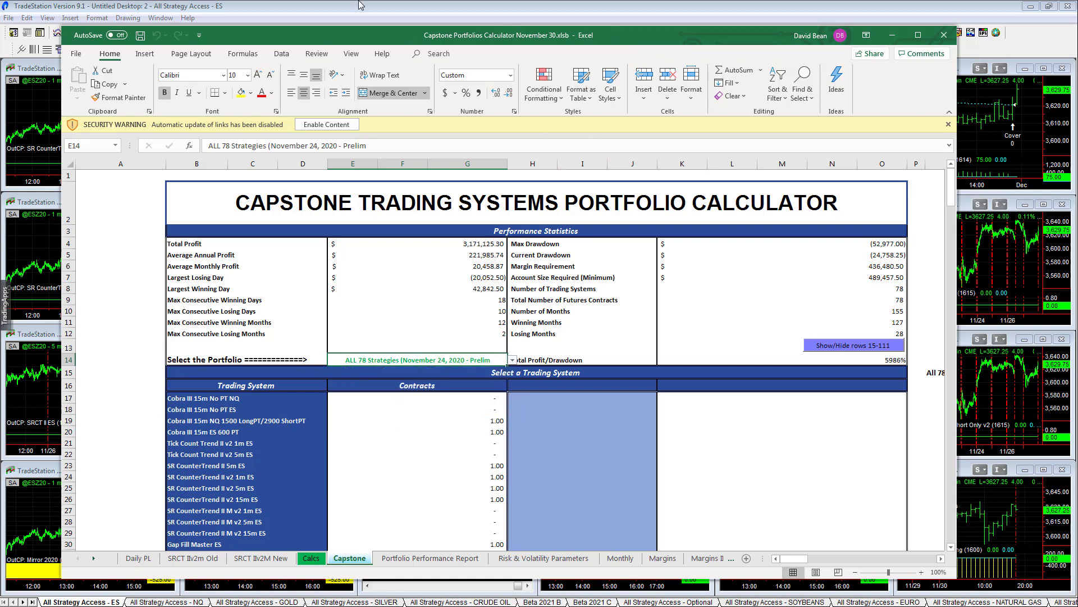
# Return to TradeStation and examine the Mirror 2020 and GapFillMaster ES charts one at a time at full size
pyautogui.click(654, 8)
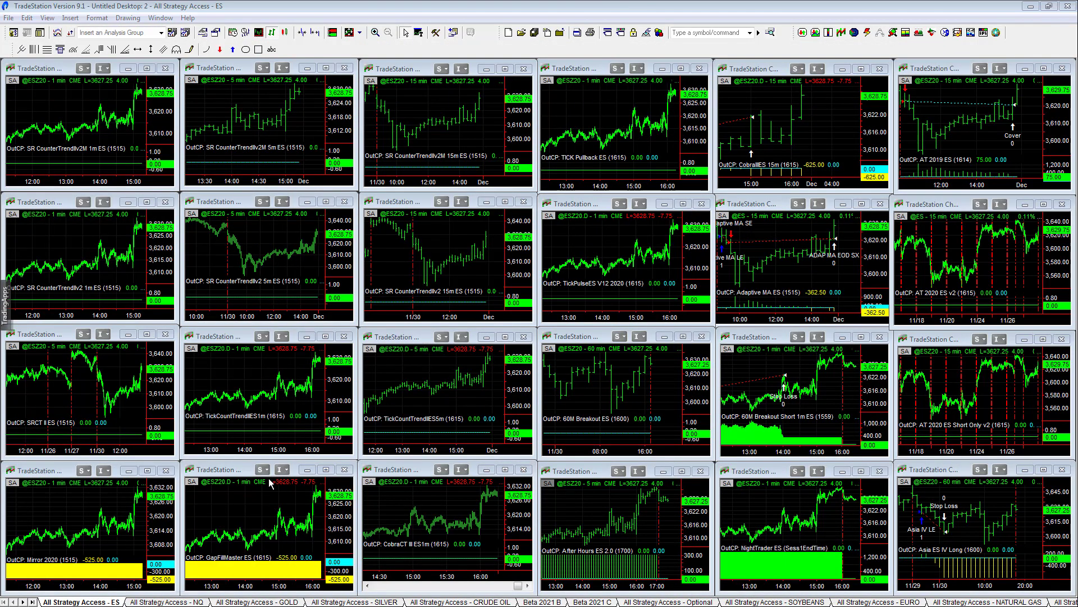
pyautogui.doubleClick(49, 470)
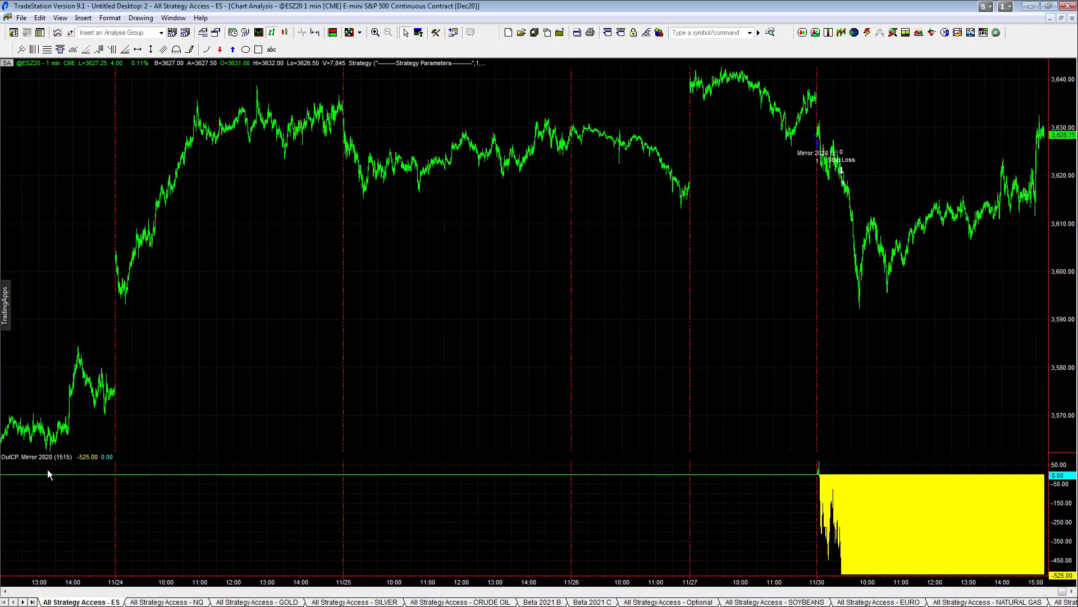
pyautogui.click(1062, 19)
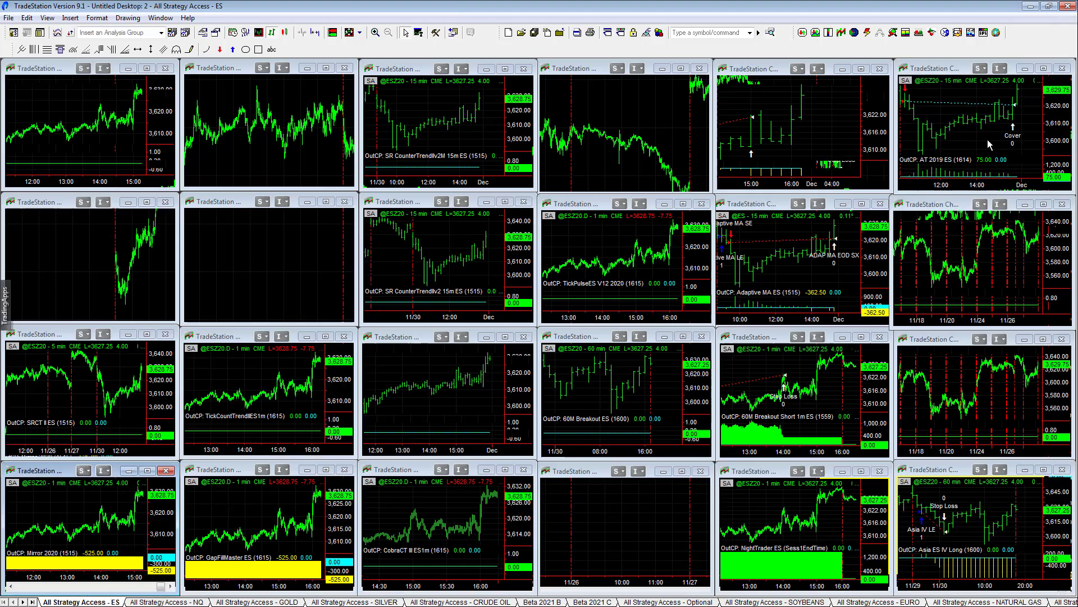
pyautogui.doubleClick(216, 469)
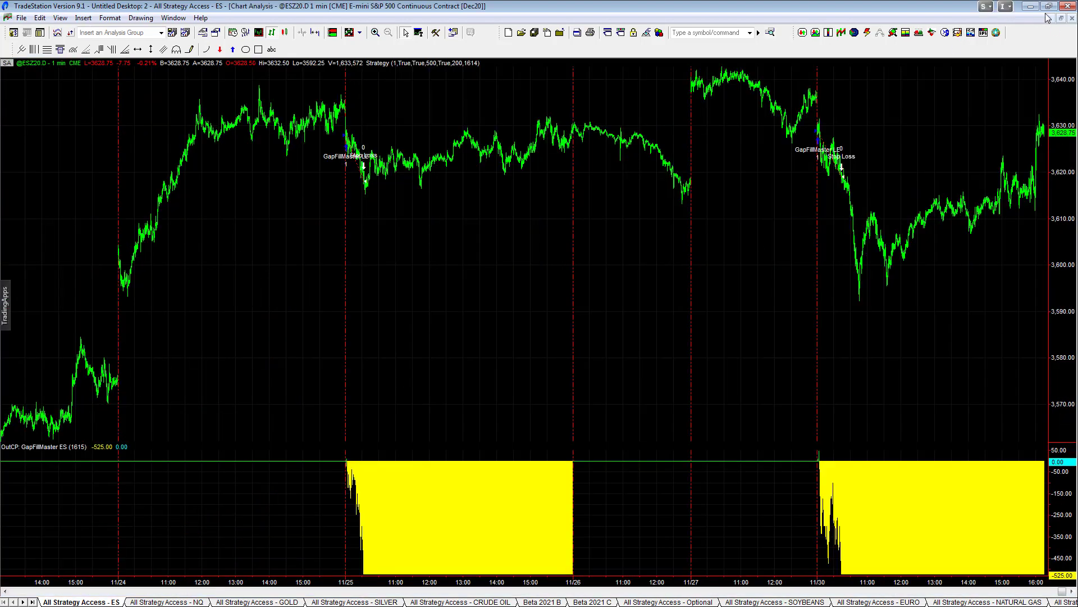
pyautogui.click(1061, 18)
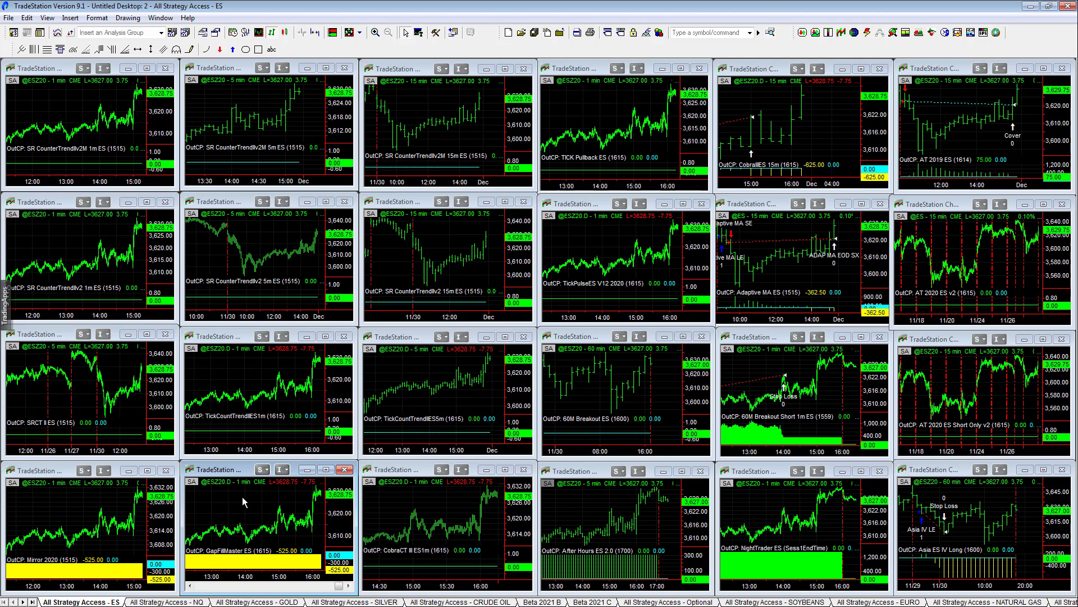
# Bring up the Excel portfolio calculator again, move its window aside and minimize it to uncover the charts
pyautogui.hotkey('alt', 'Tab')
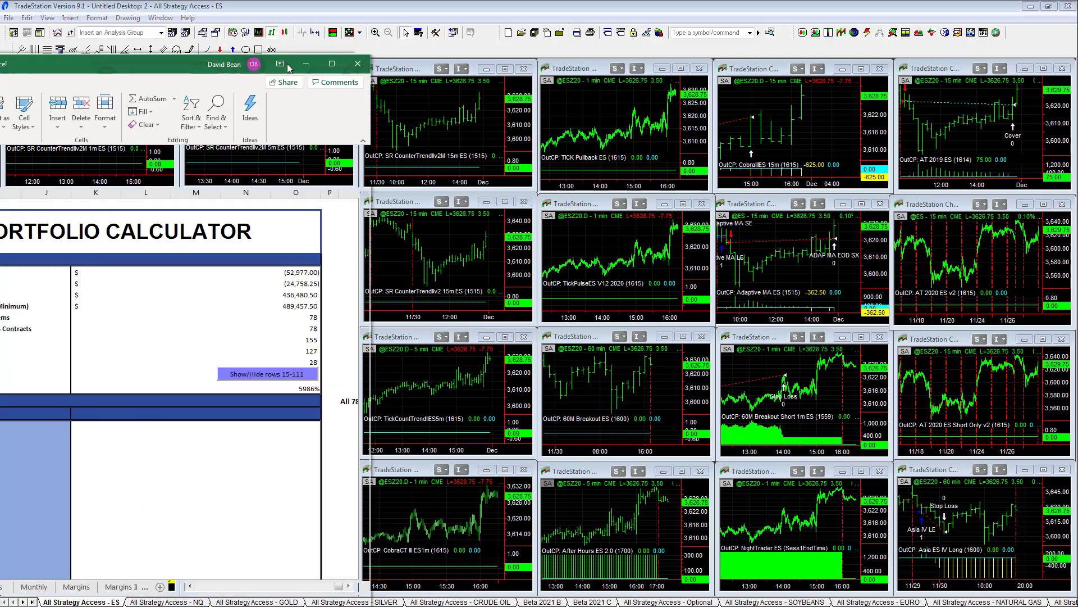
pyautogui.moveTo(288, 67); pyautogui.dragTo(866, 34)
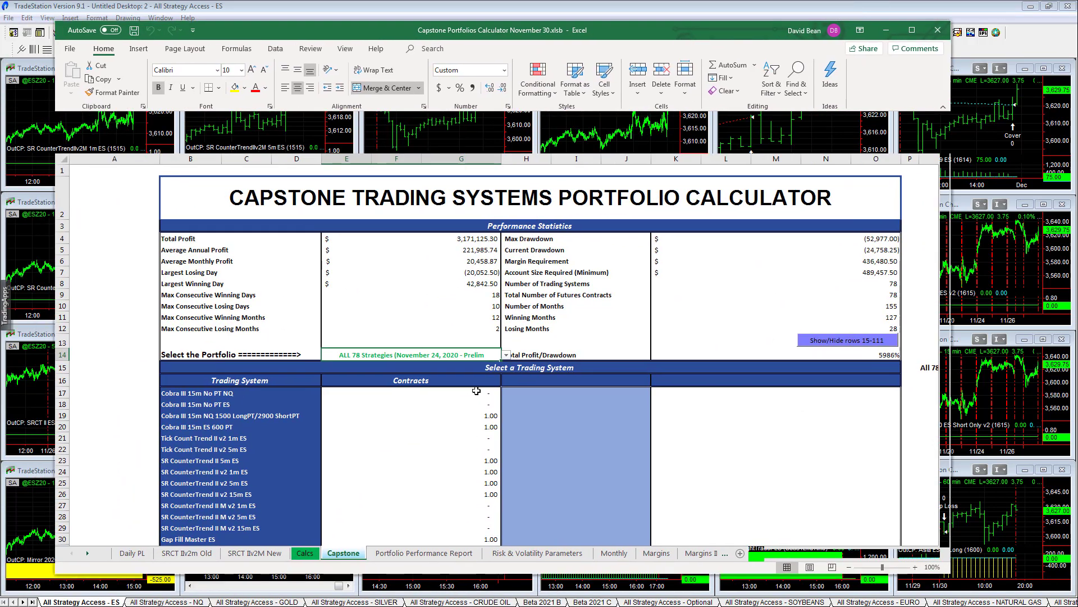
pyautogui.moveTo(680, 30); pyautogui.dragTo(0, 6)
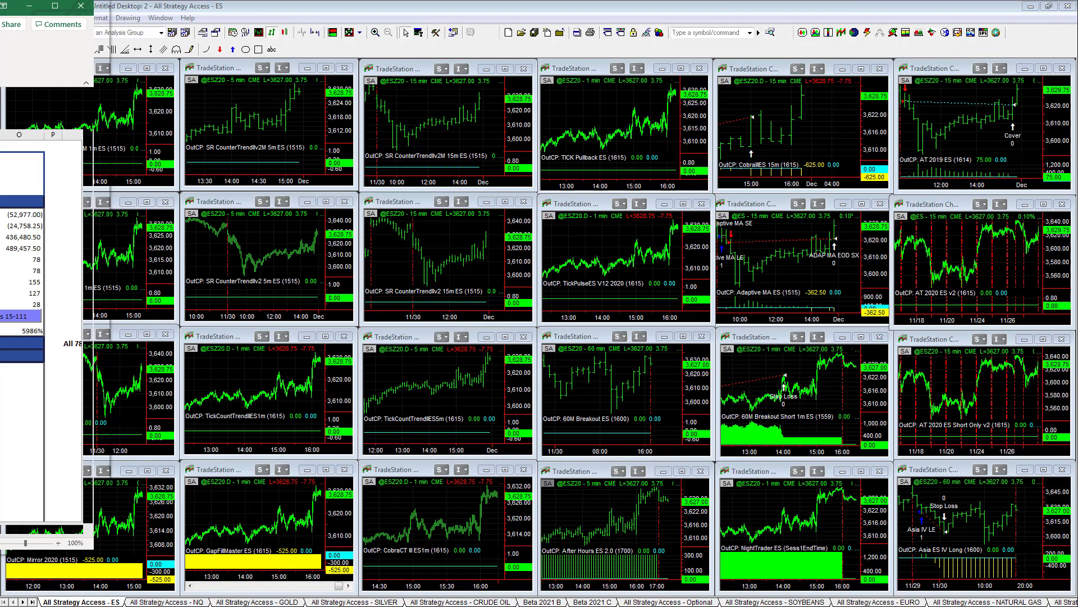
pyautogui.click(29, 6)
# Enlarge the After Hours ES 2.0 chart and inspect the bar data around the 11/27 exit and the 11/29 session start
pyautogui.click(195, 516)
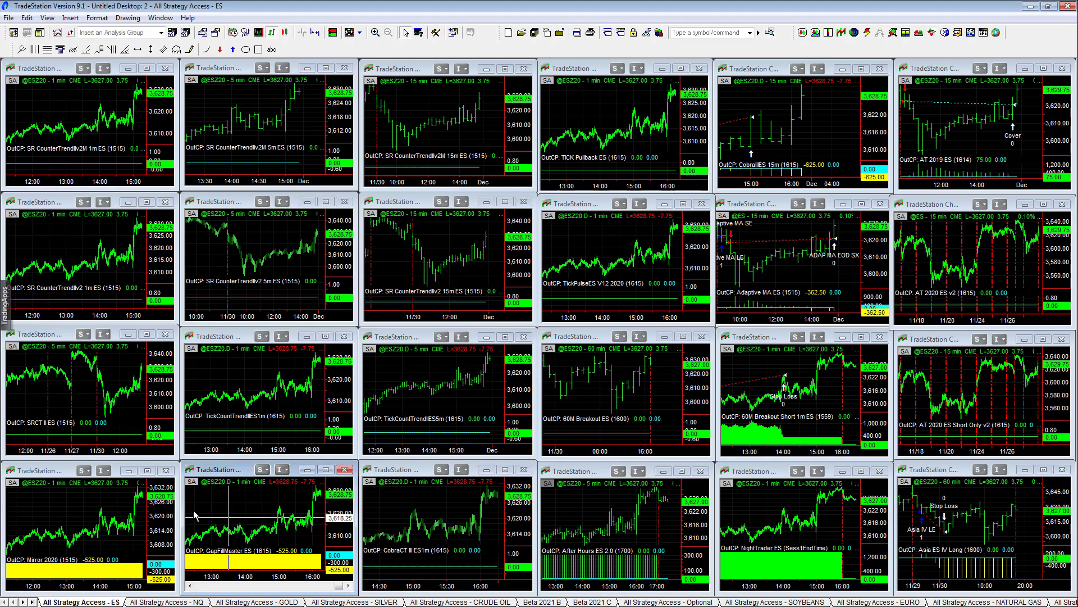
pyautogui.click(586, 510)
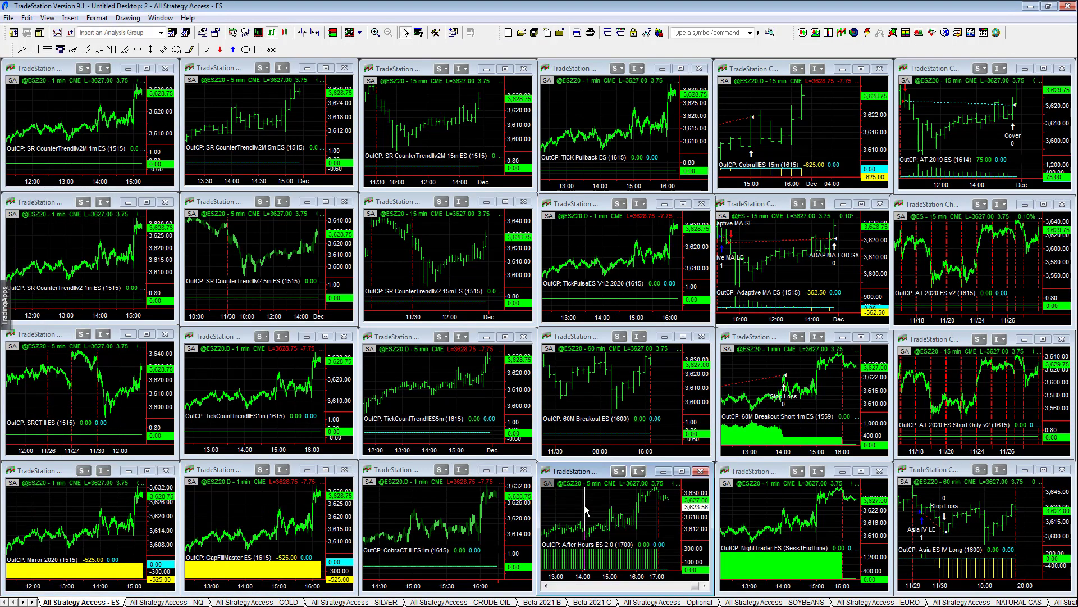
pyautogui.doubleClick(574, 473)
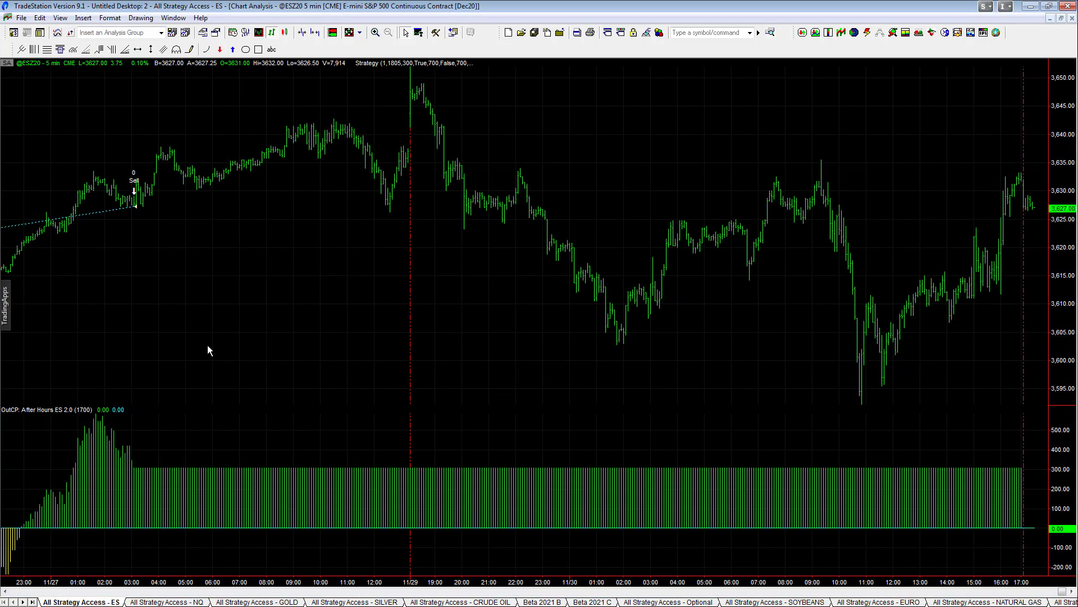
pyautogui.moveTo(207, 350); pyautogui.dragTo(409, 416)
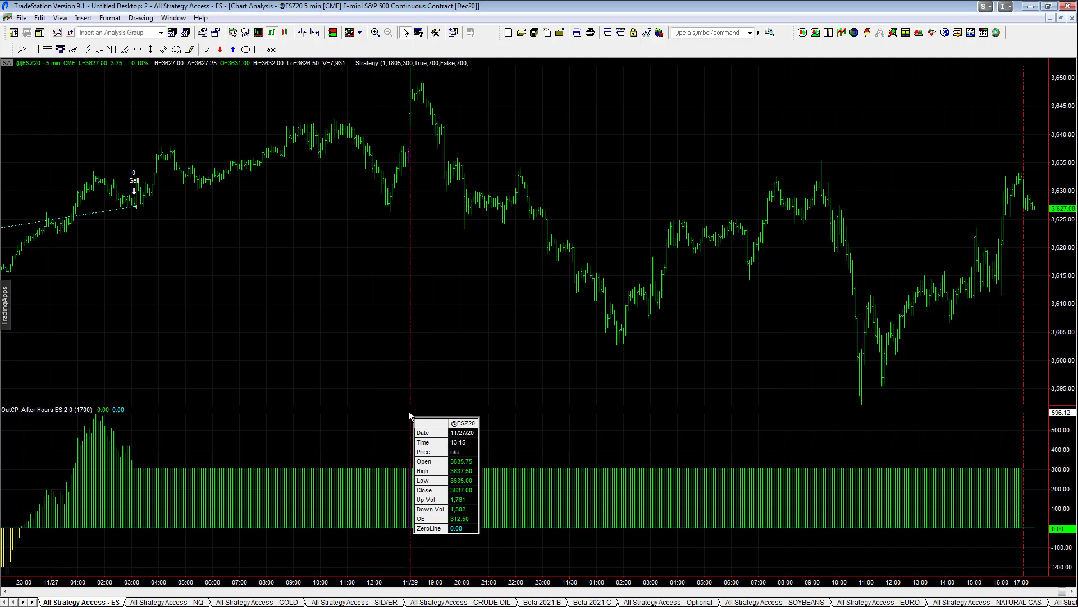
pyautogui.moveTo(408, 413); pyautogui.dragTo(414, 403)
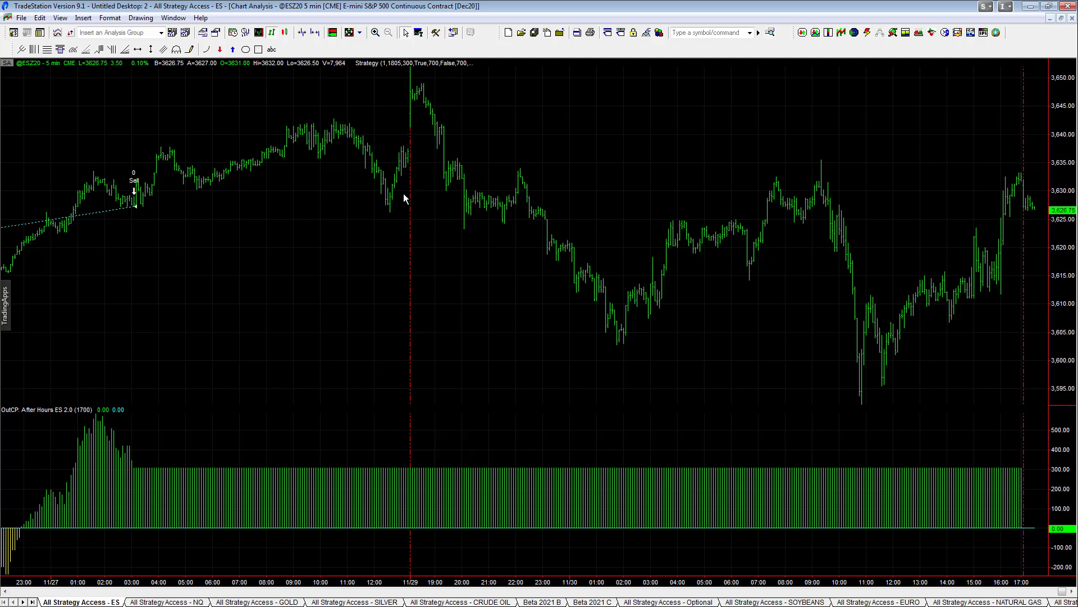
pyautogui.click(891, 344)
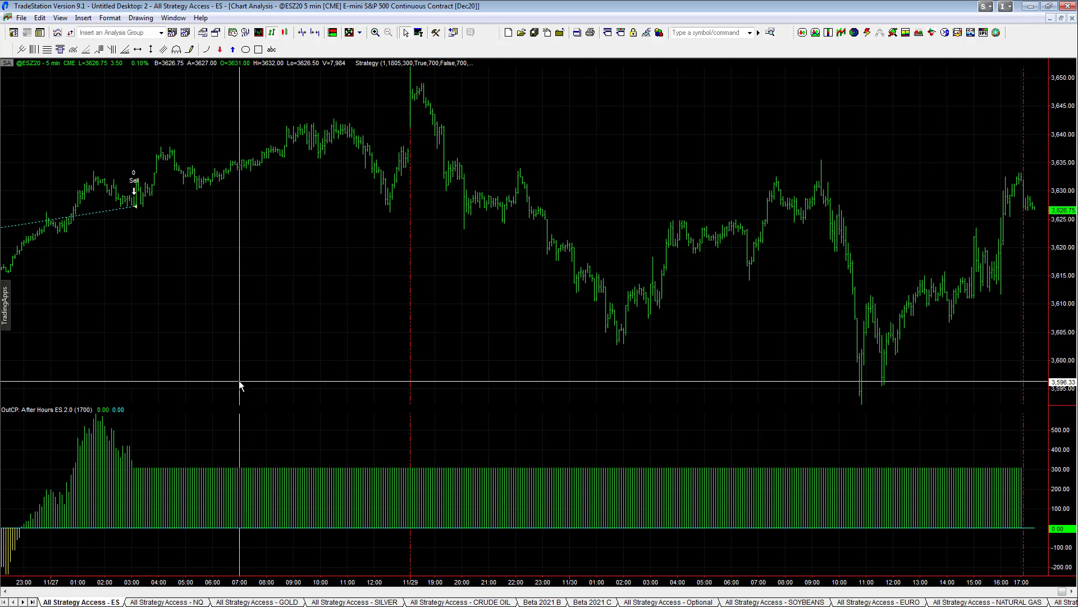
pyautogui.click(130, 388)
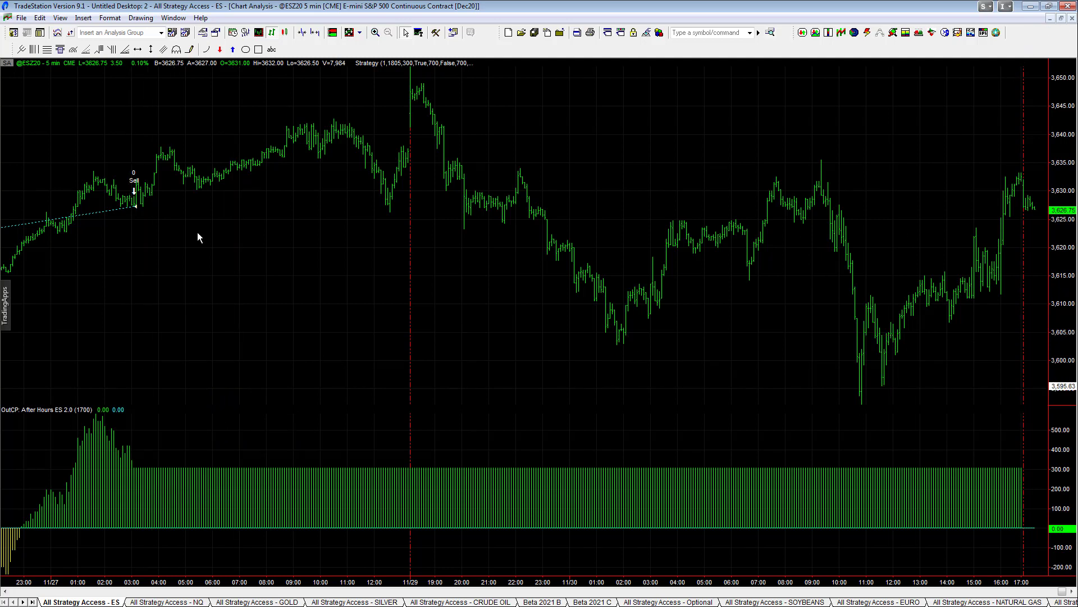
# Tighten the After Hours ES 2.0 chart's bar spacing to fit more trading days, and restore it to the chart grid
pyautogui.click(301, 33)
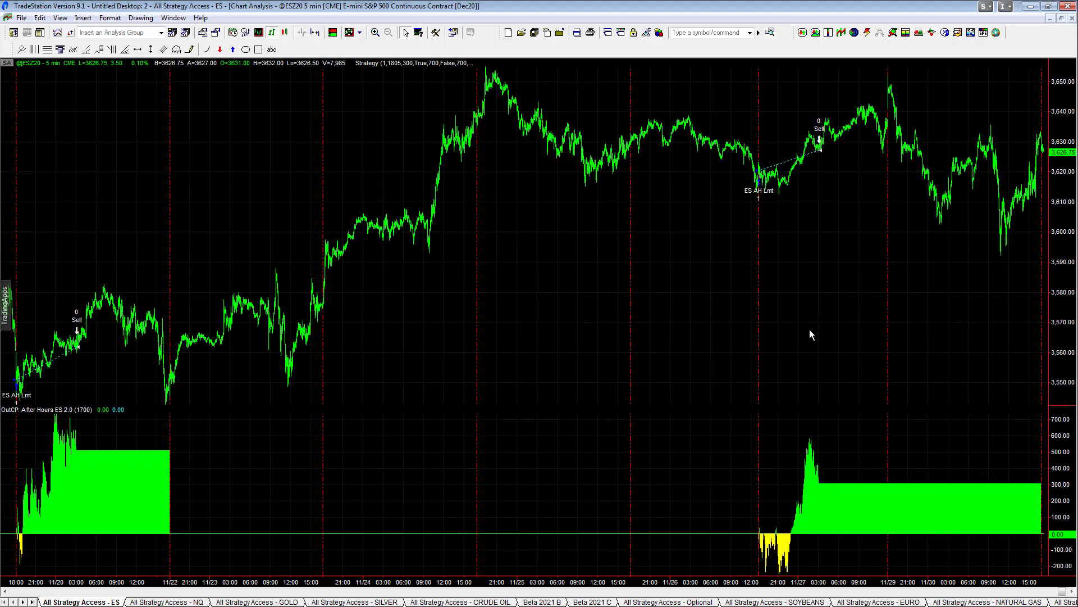
pyautogui.click(790, 295)
pyautogui.click(1061, 18)
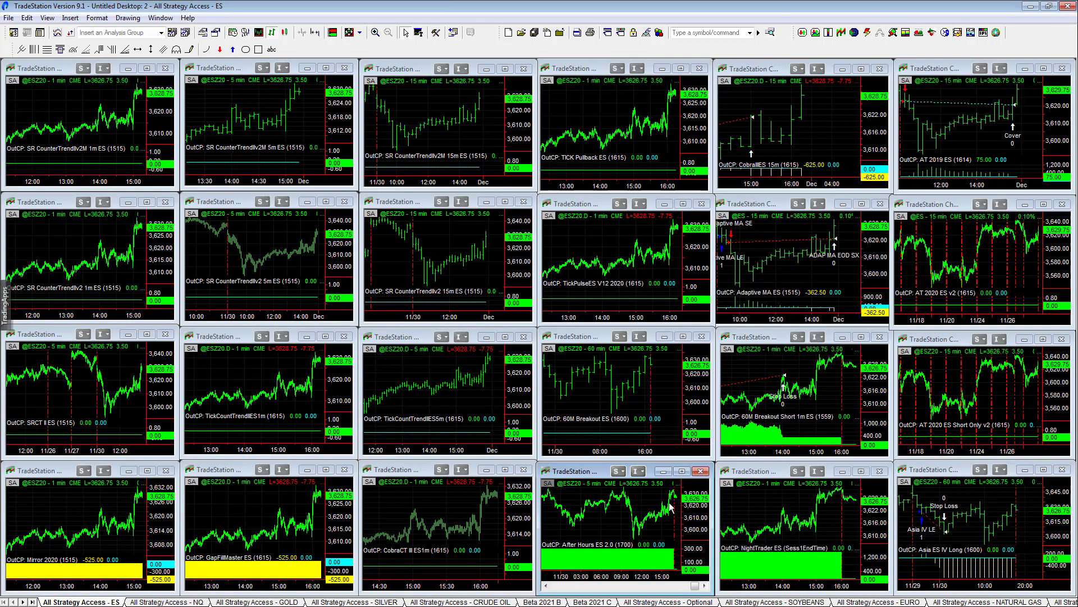
# Enlarge the NightTrader ES chart and trace its open position back to the 11/26 session
pyautogui.click(755, 499)
pyautogui.doubleClick(744, 473)
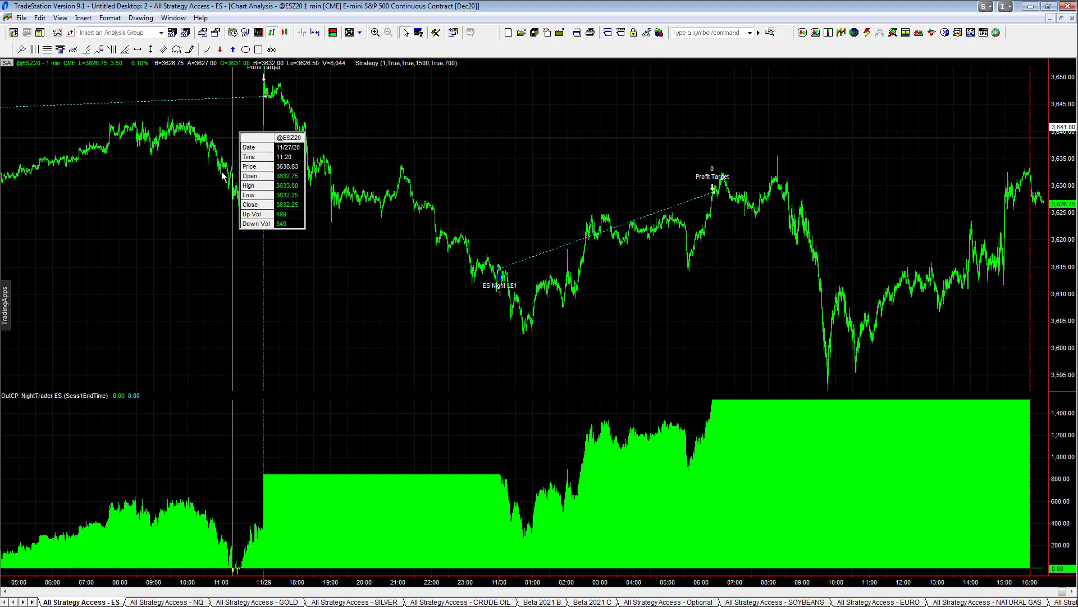
pyautogui.moveTo(503, 161); pyautogui.dragTo(799, 217)
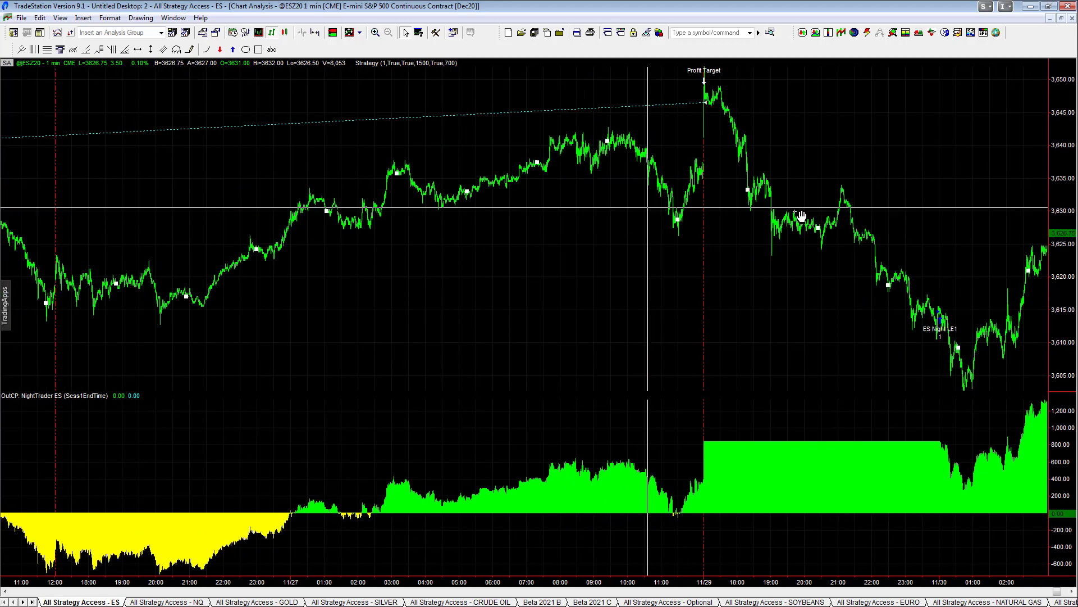
pyautogui.moveTo(64, 186); pyautogui.dragTo(457, 186)
pyautogui.moveTo(100, 125); pyautogui.dragTo(337, 176)
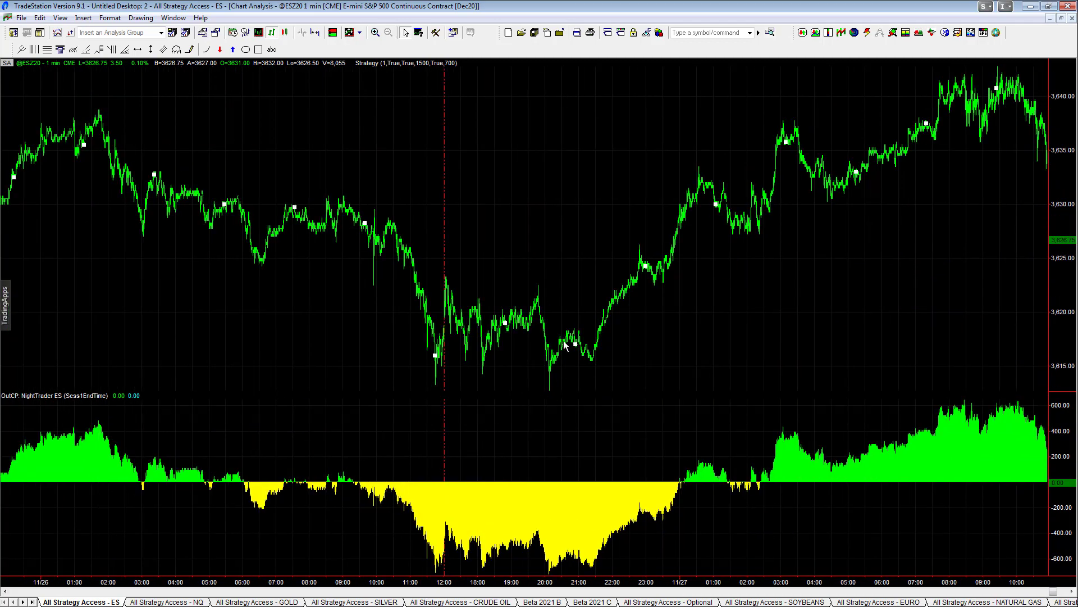
# Follow the NightTrader ES trades forward through both profit targets to the latest bar, and restore the chart to the grid
pyautogui.moveTo(982, 343)
pyautogui.mouseDown()
pyautogui.moveTo(655, 180)
pyautogui.moveTo(600, 140)
pyautogui.mouseUp()
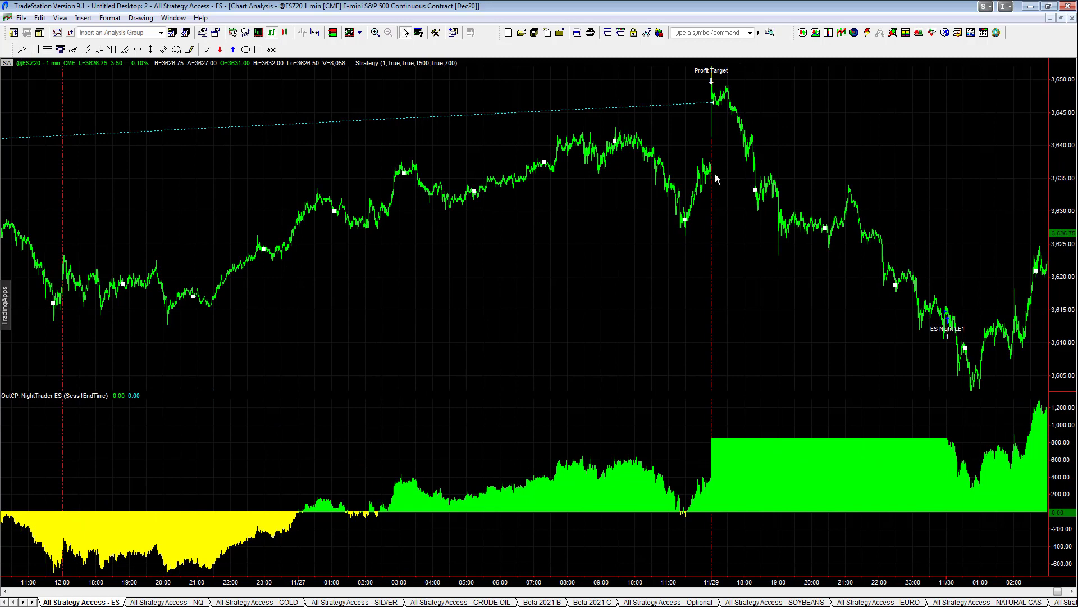
pyautogui.moveTo(704, 176)
pyautogui.mouseDown()
pyautogui.moveTo(489, 151)
pyautogui.moveTo(442, 62)
pyautogui.mouseUp()
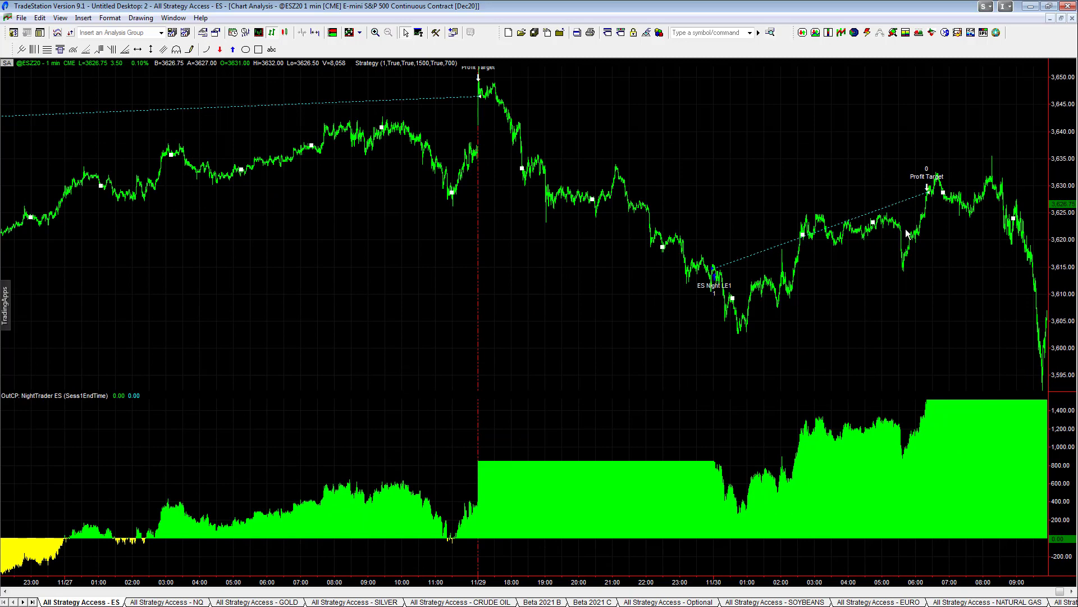
pyautogui.moveTo(908, 233); pyautogui.dragTo(566, 192)
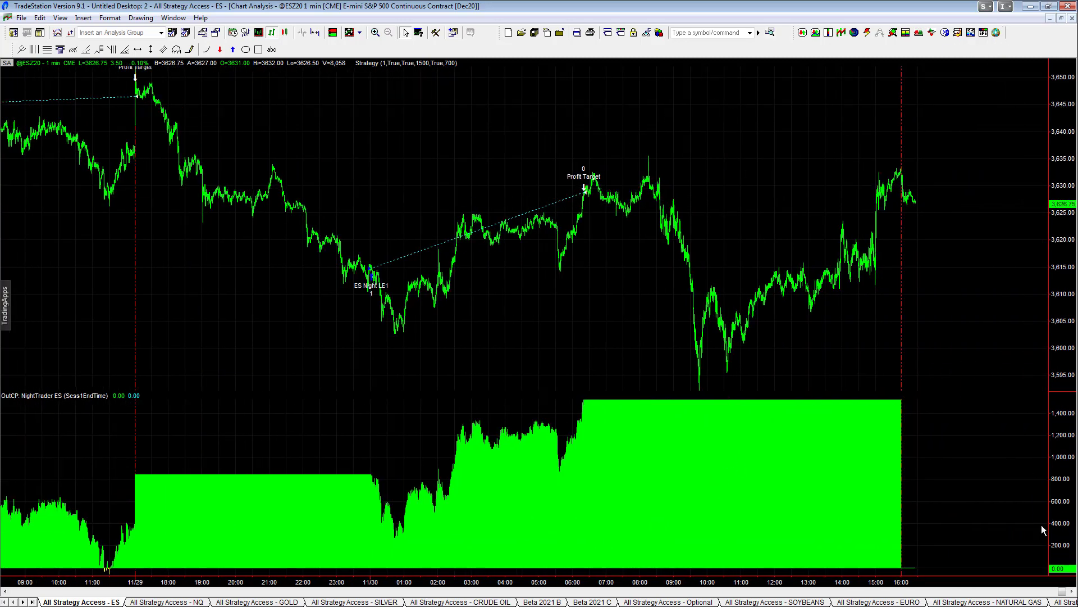
pyautogui.click(1068, 593)
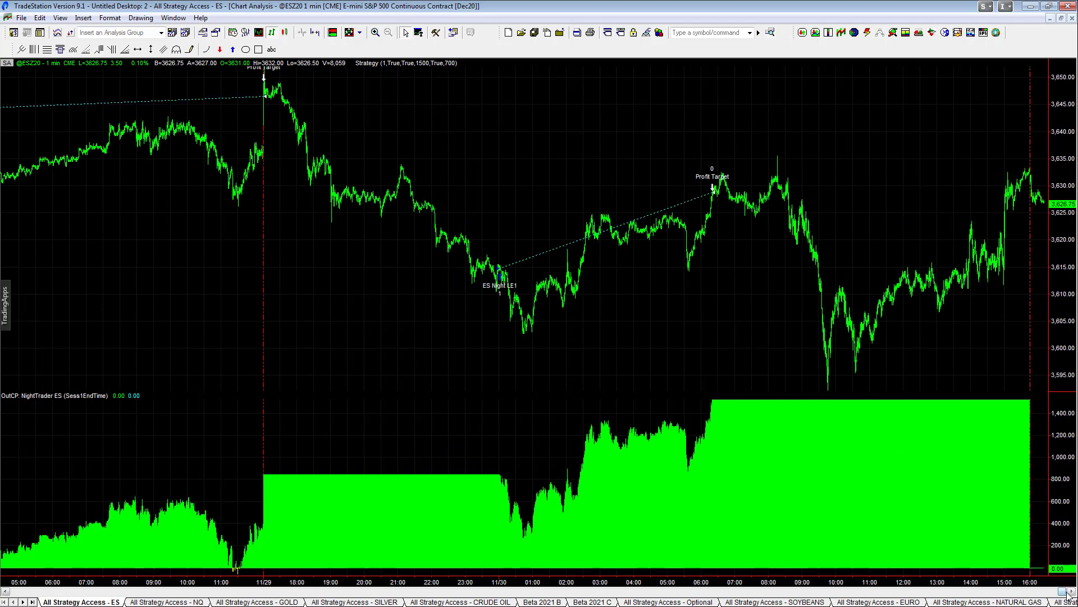
pyautogui.click(1062, 19)
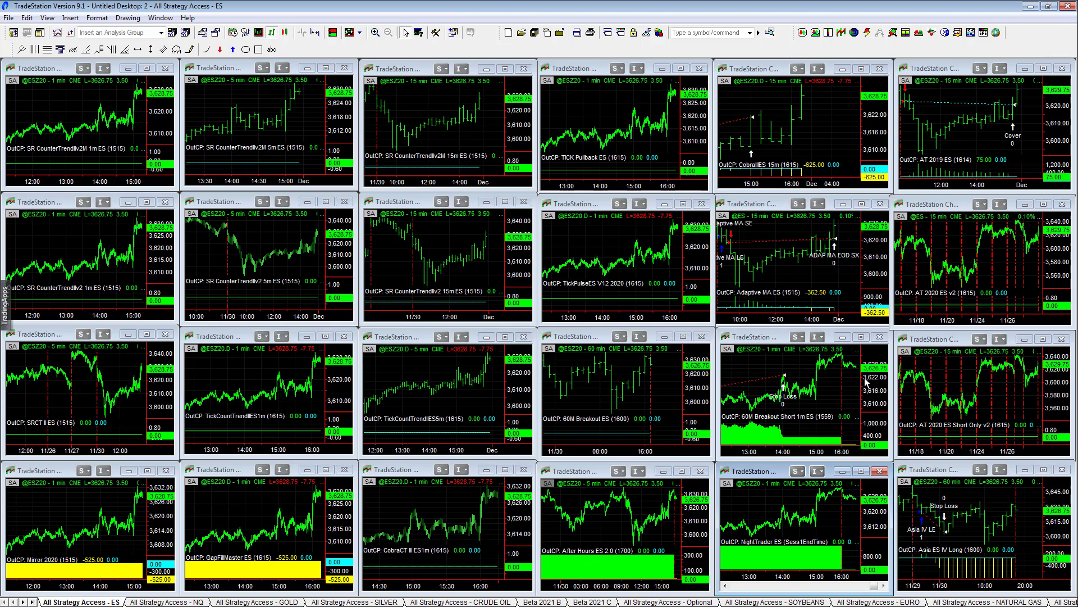
# Enlarge the 60M Breakout Short 1m ES and Adaptive MA ES charts in turn to review their trades, restoring each to the grid
pyautogui.doubleClick(757, 340)
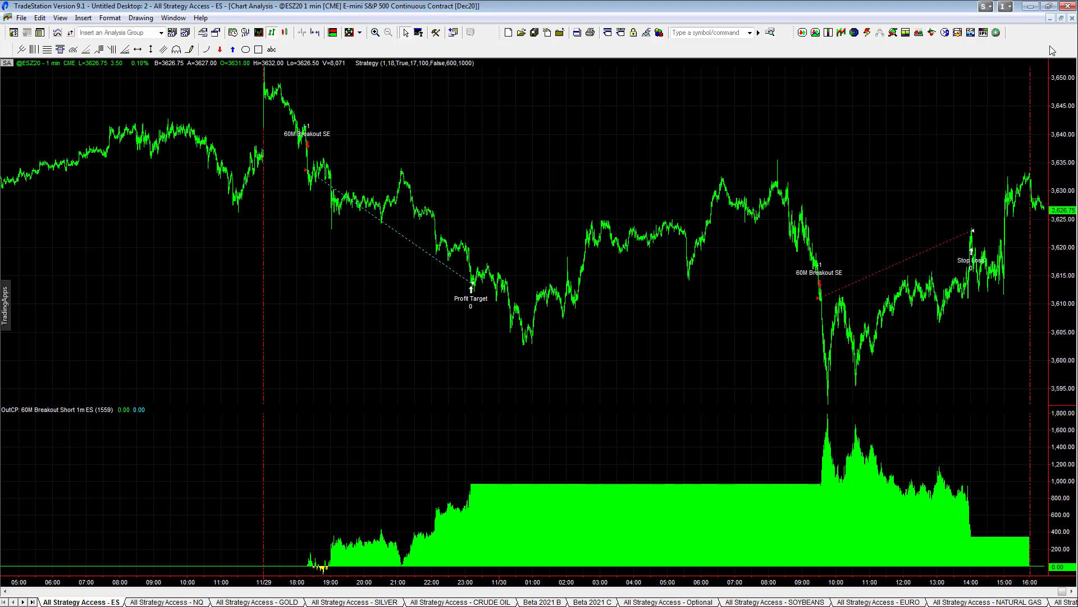
pyautogui.click(1061, 18)
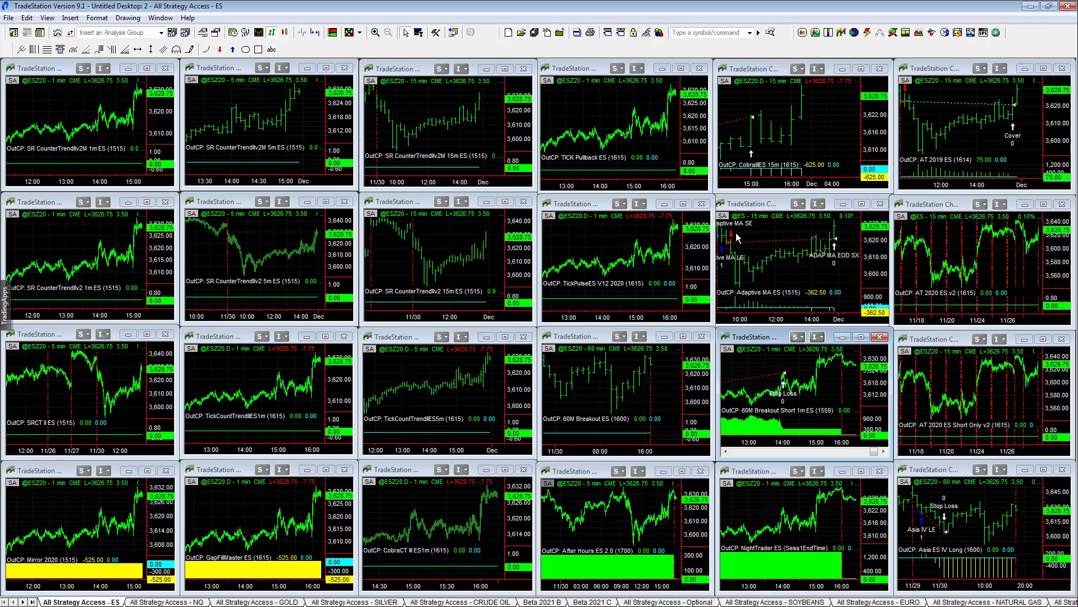
pyautogui.doubleClick(741, 203)
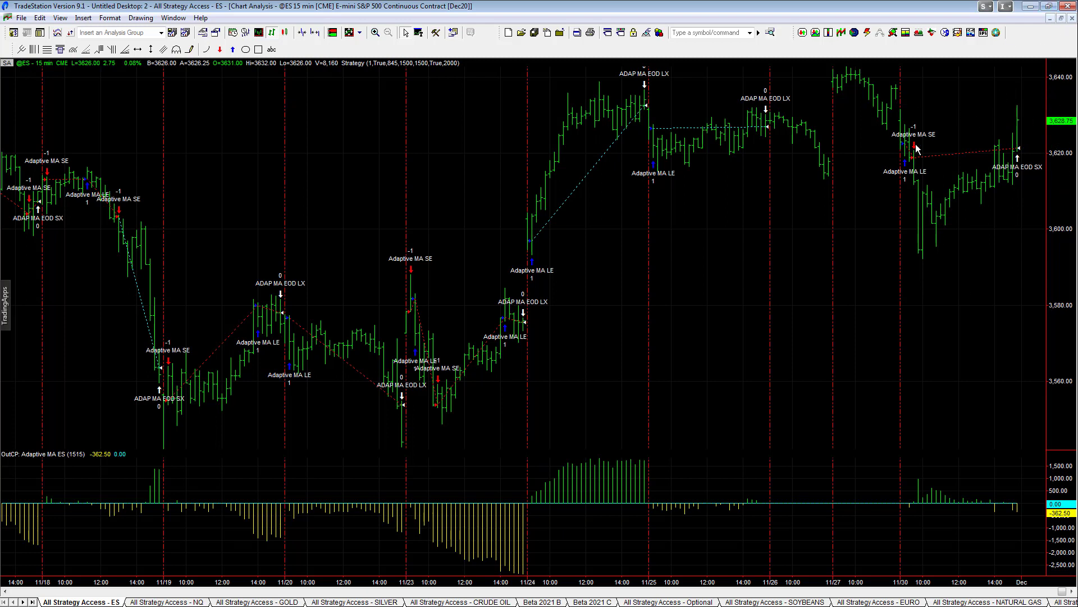
pyautogui.click(1061, 18)
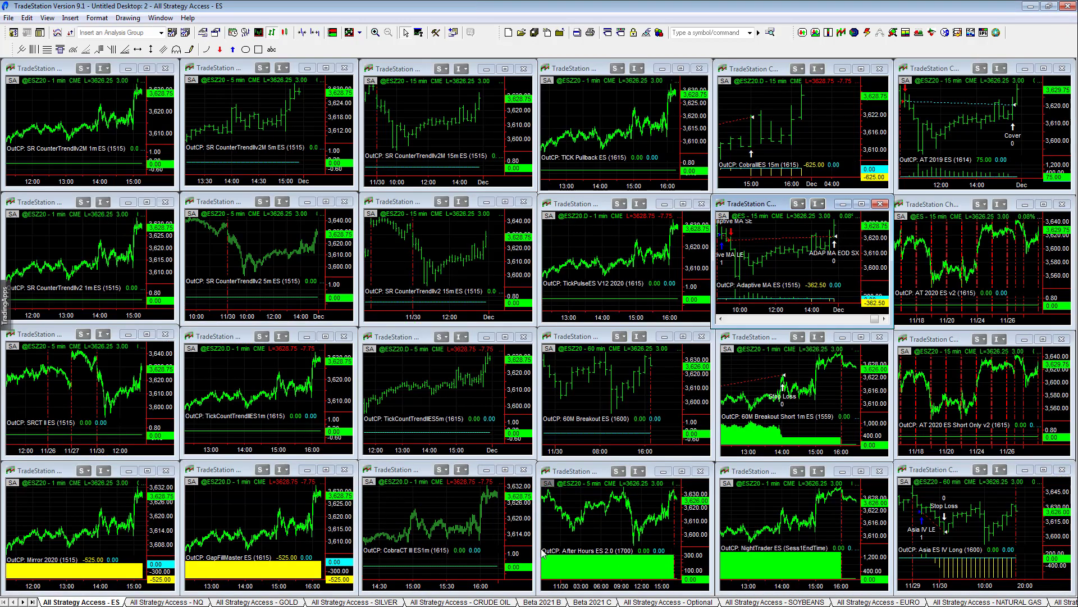
# Open the Beta 2021 C workspace and examine the Gap Continue and Reverse trade on the ES 1-minute chart
pyautogui.click(585, 602)
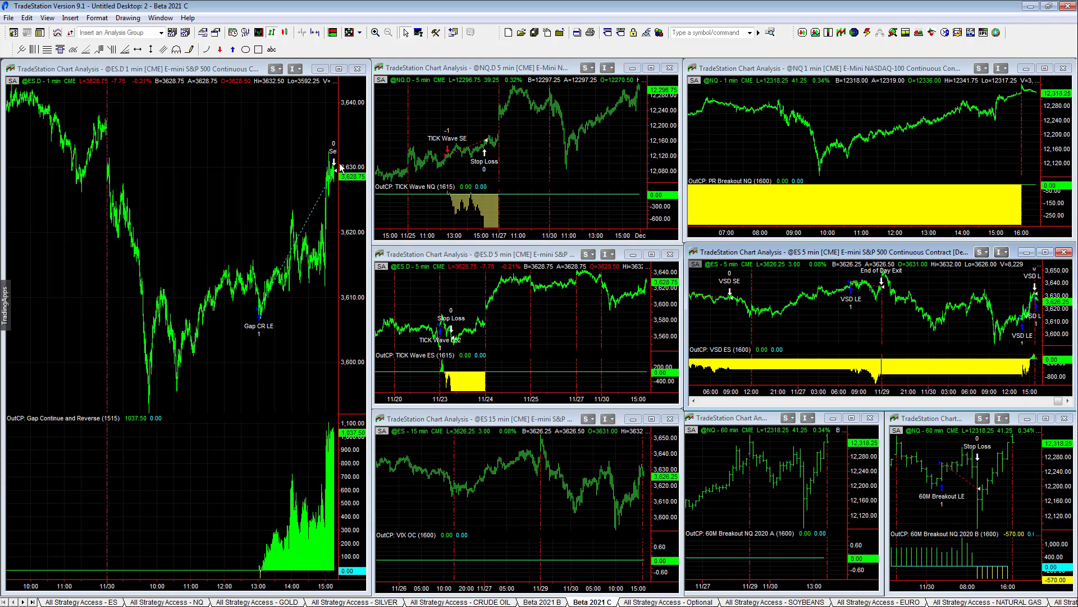
pyautogui.click(215, 134)
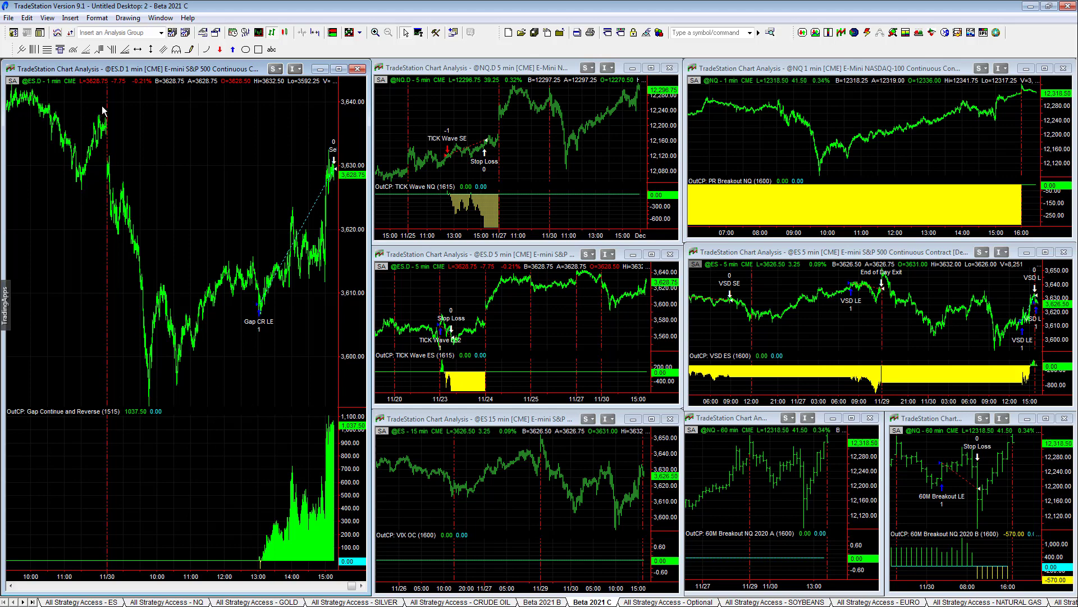
pyautogui.moveTo(109, 182)
# Return to the All Strategy Access - ES workspace and review the AT 2019 ES and CobraIIIES 15m charts enlarged, restoring each to the grid
pyautogui.click(114, 602)
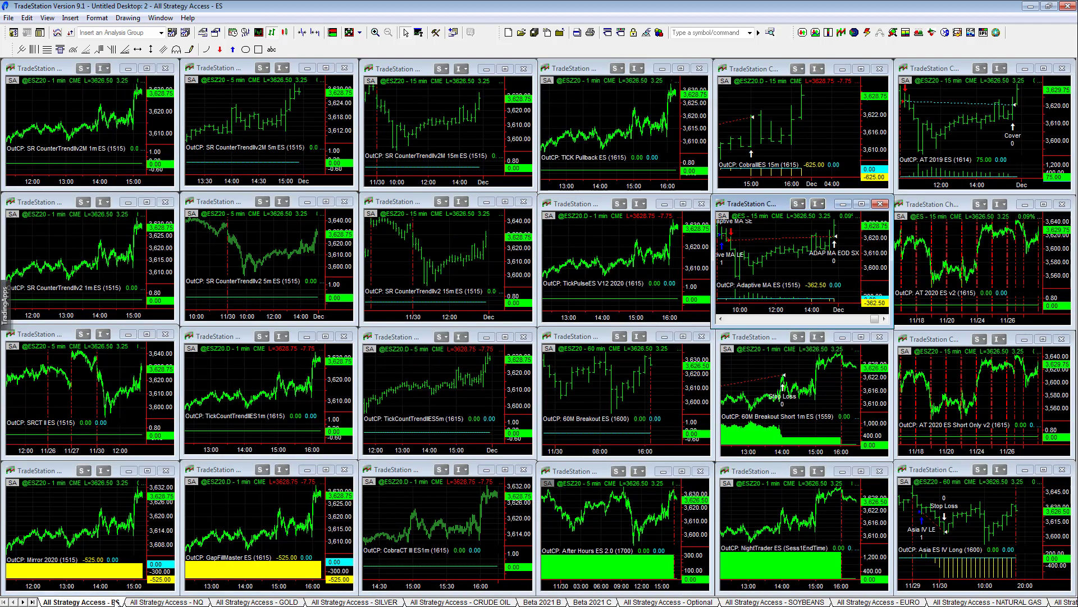
pyautogui.doubleClick(949, 71)
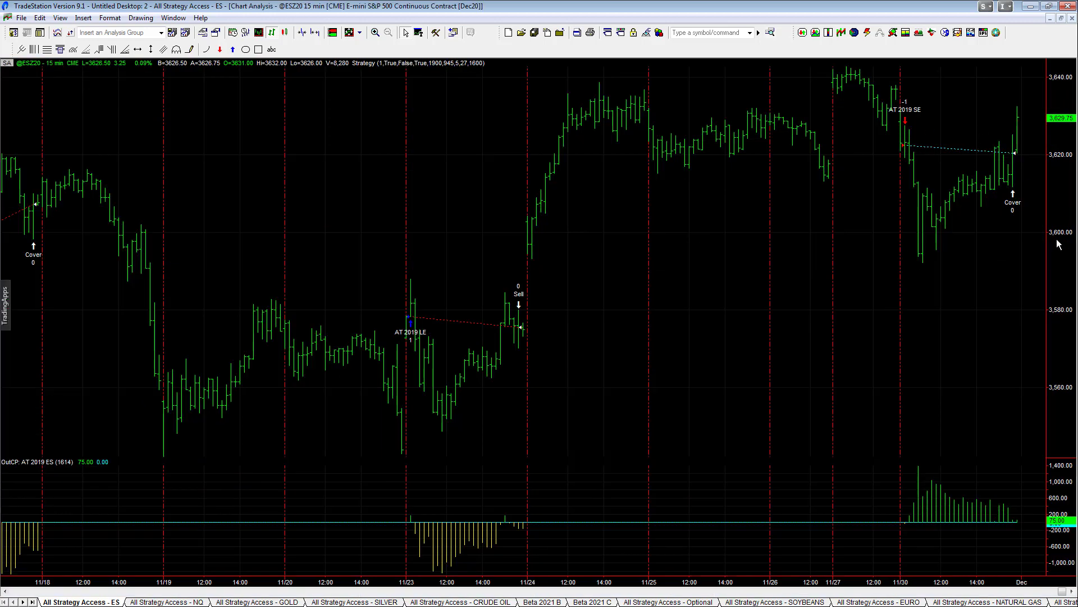
pyautogui.click(1061, 18)
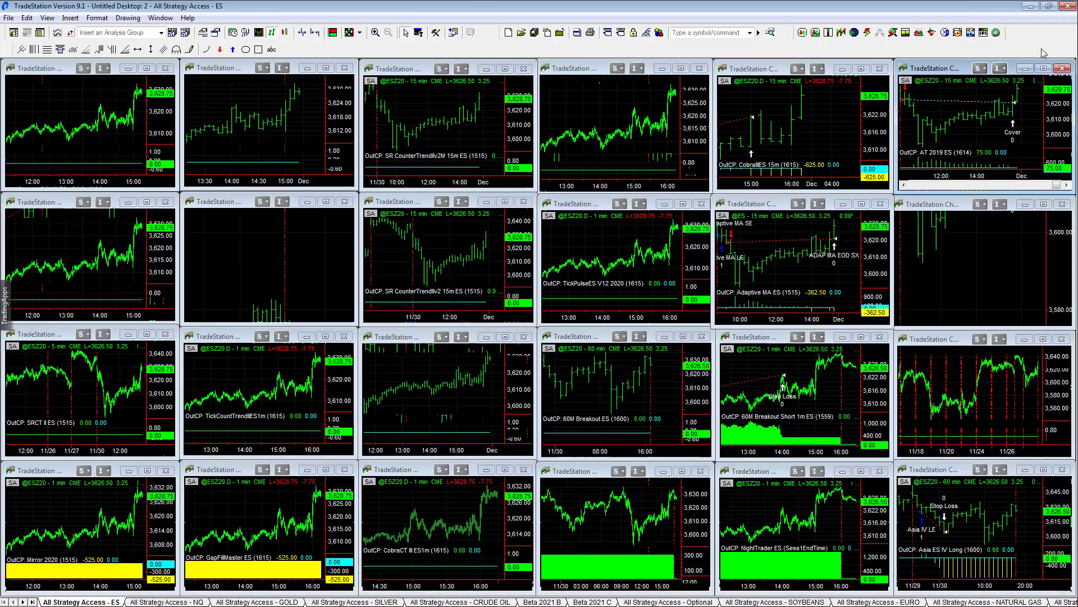
pyautogui.doubleClick(754, 70)
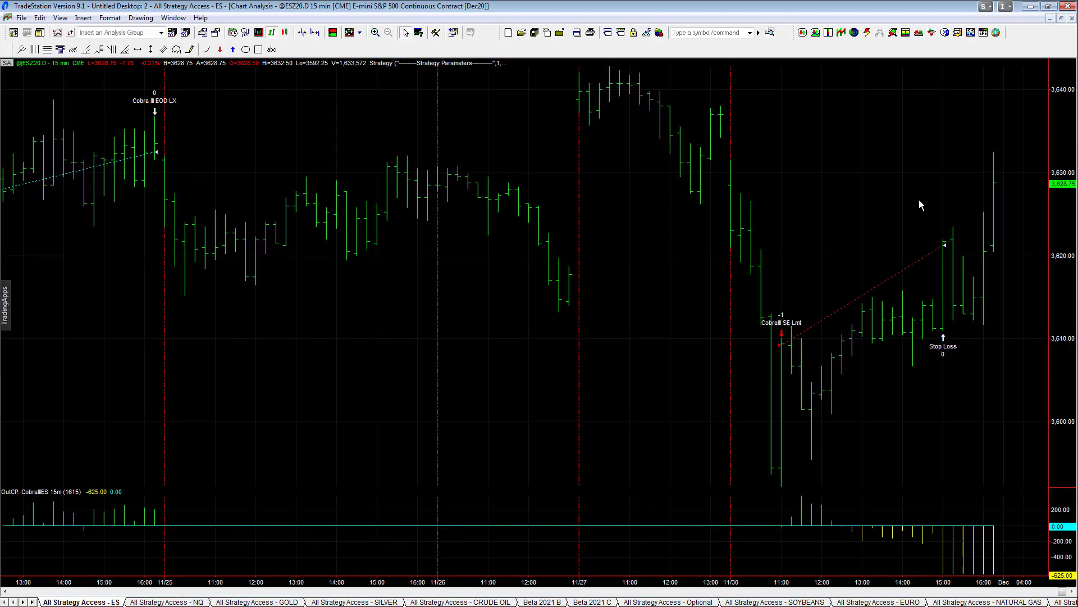
pyautogui.click(1061, 19)
pyautogui.click(757, 224)
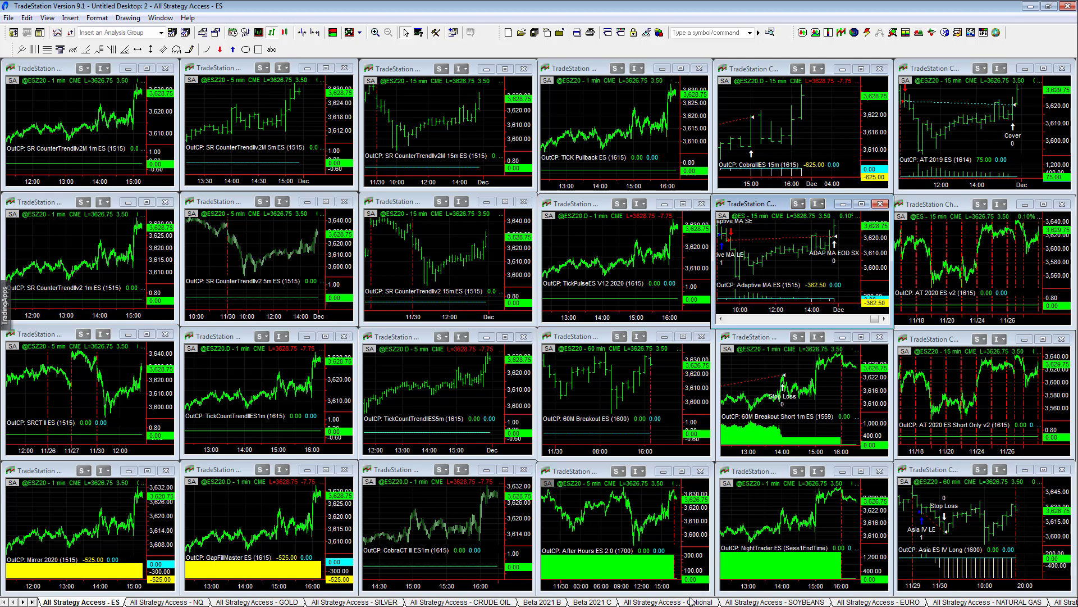
# Open the All Strategy Access - Optional workspace in grid view and review the CobraIIIES 15m 600PT chart enlarged, restoring it to the grid
pyautogui.click(668, 601)
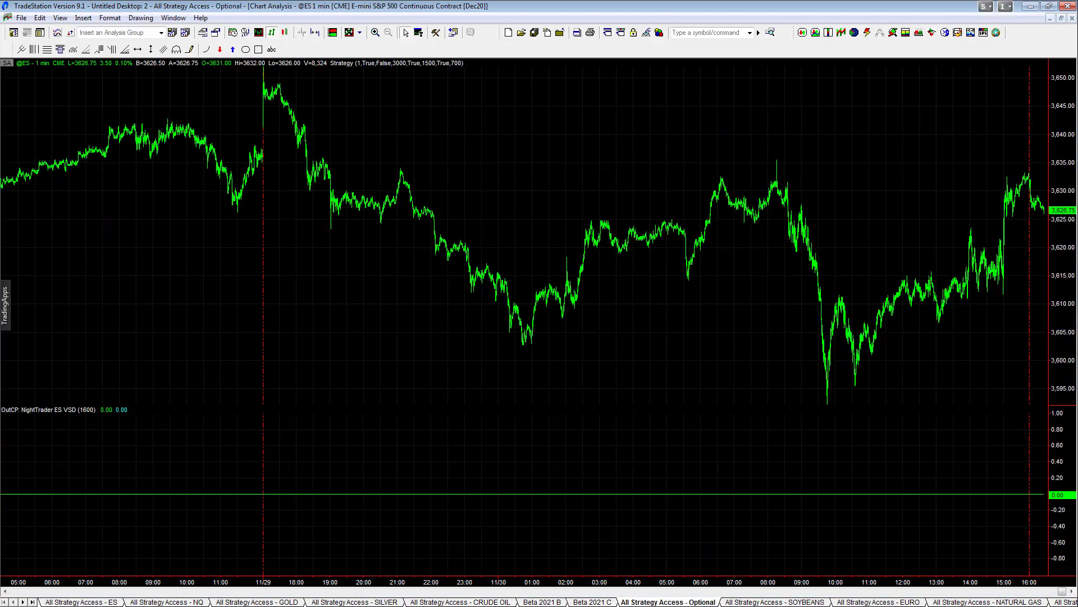
pyautogui.click(1061, 19)
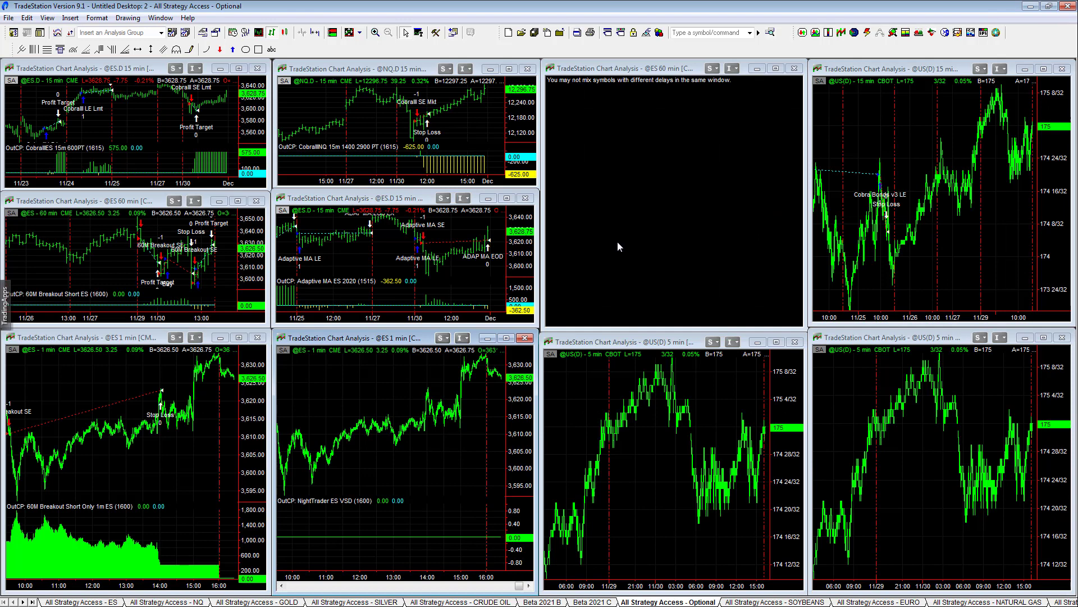
pyautogui.click(162, 130)
pyautogui.doubleClick(142, 68)
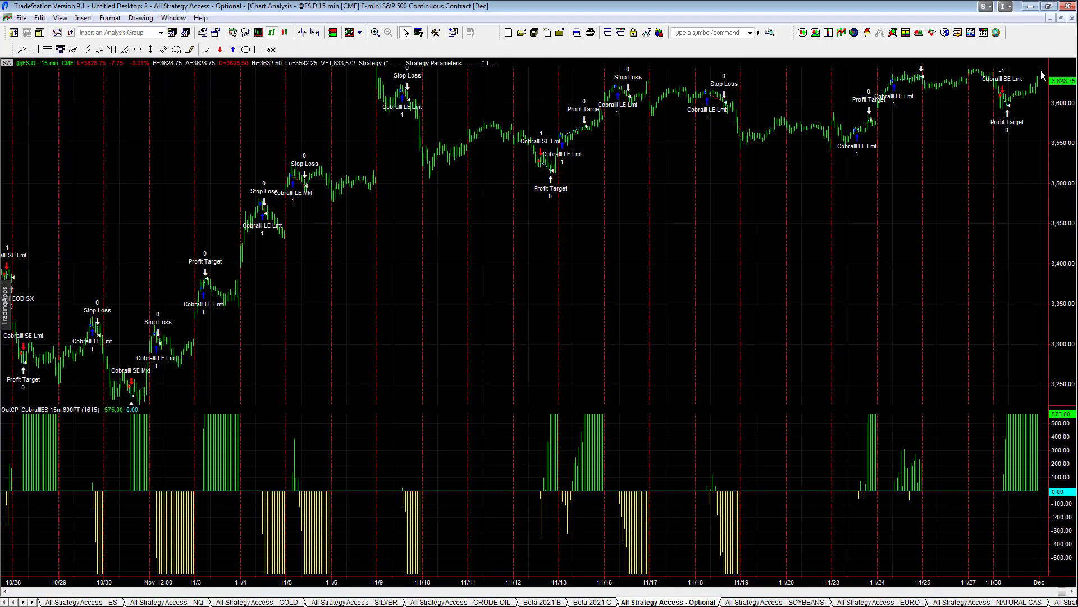
pyautogui.click(1060, 19)
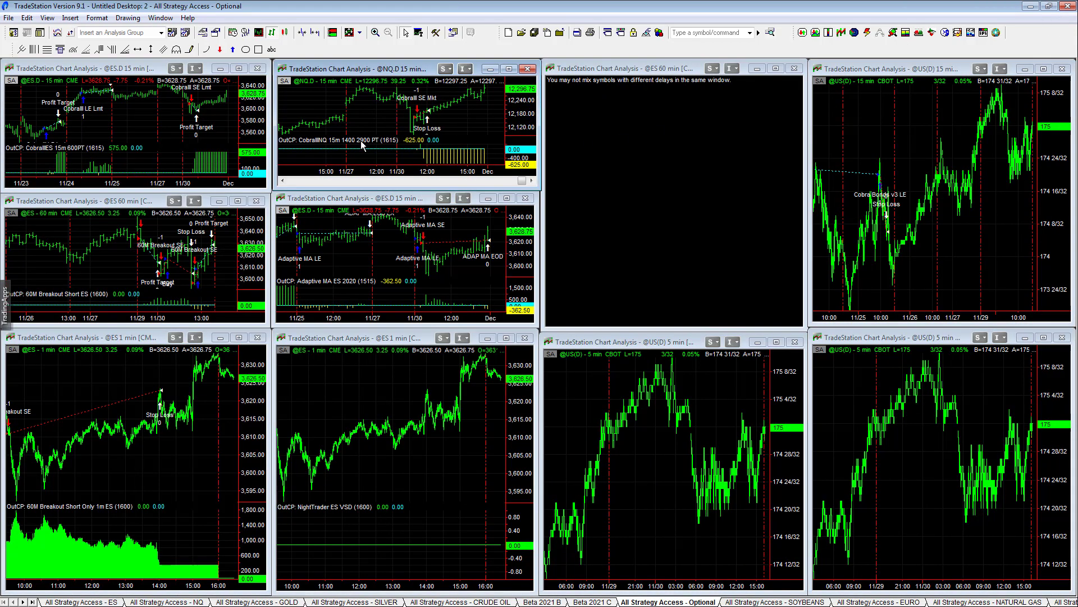
# Inspect the trades on the CobraIIINQ 15m, Adaptive MA ES 2020, 60M Breakout Short ES and 60M Breakout Short Only 1m ES charts
pyautogui.moveTo(413, 128)
pyautogui.click(401, 274)
pyautogui.click(212, 268)
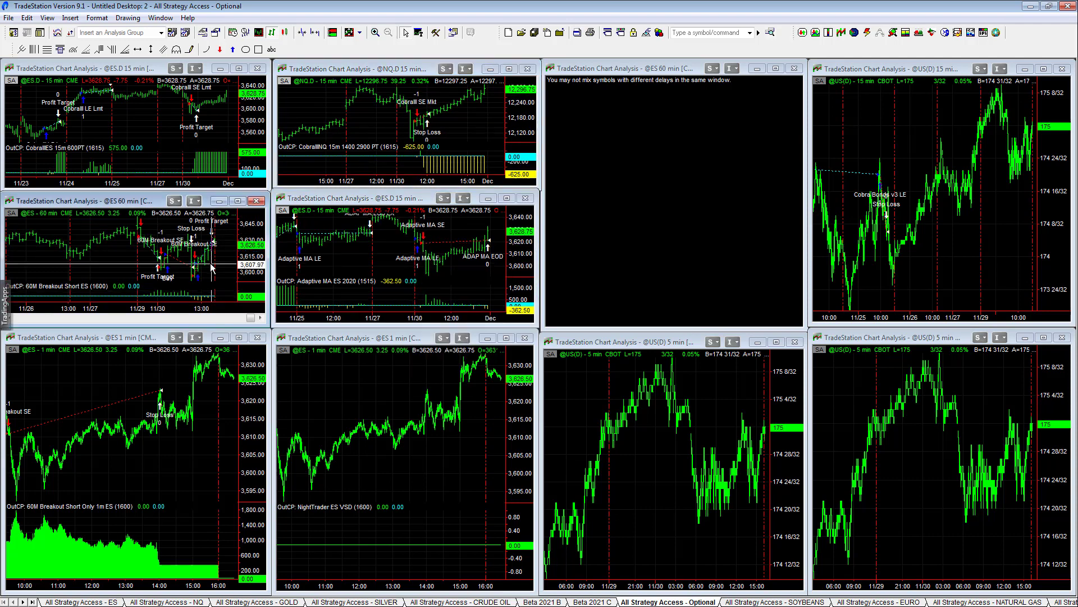
pyautogui.click(106, 382)
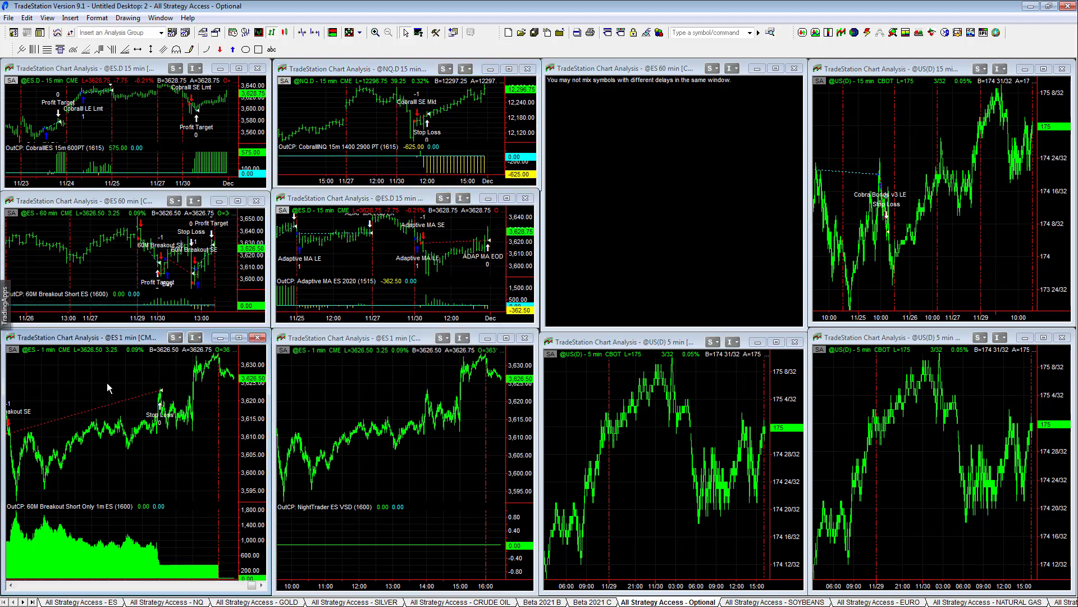
# Enlarge the NightTrader ES VSD chart to check for trades, restore it to the grid, and select the neighbouring US(D) 5-minute chart
pyautogui.click(402, 454)
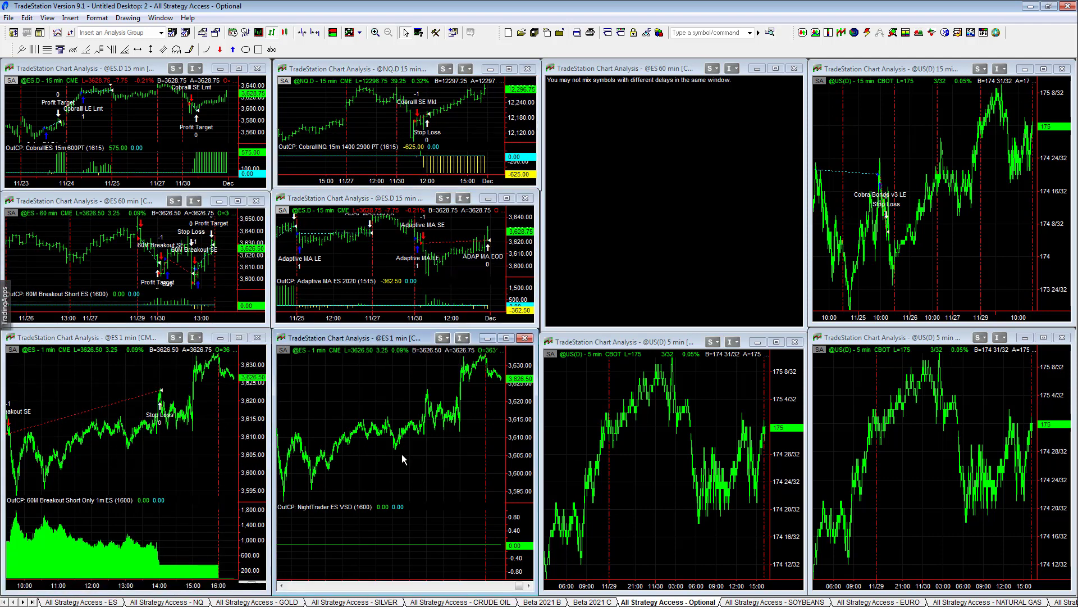
pyautogui.doubleClick(376, 339)
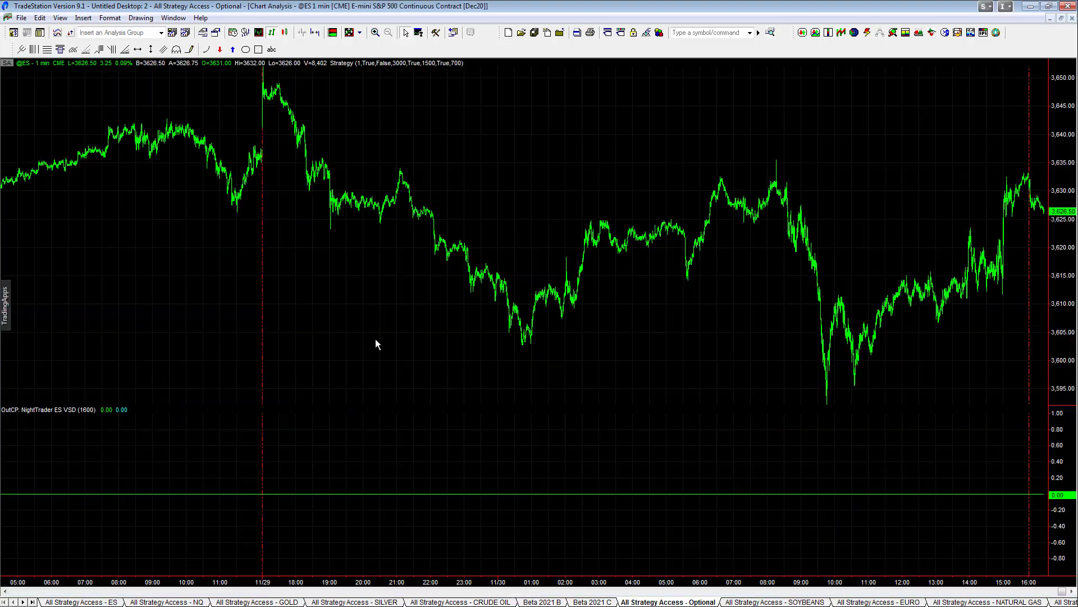
pyautogui.click(1063, 19)
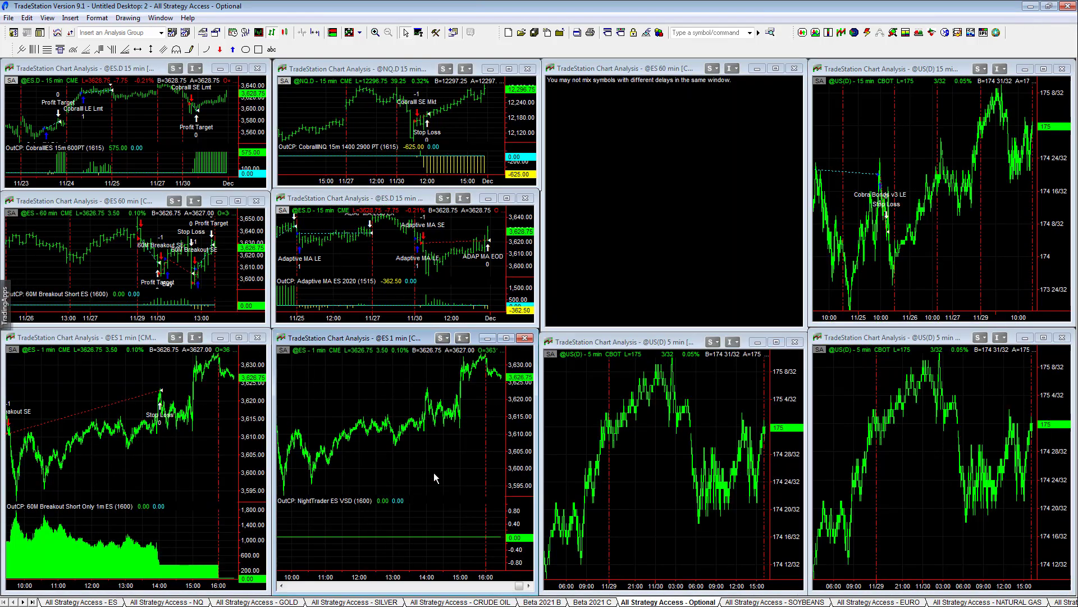
pyautogui.click(622, 464)
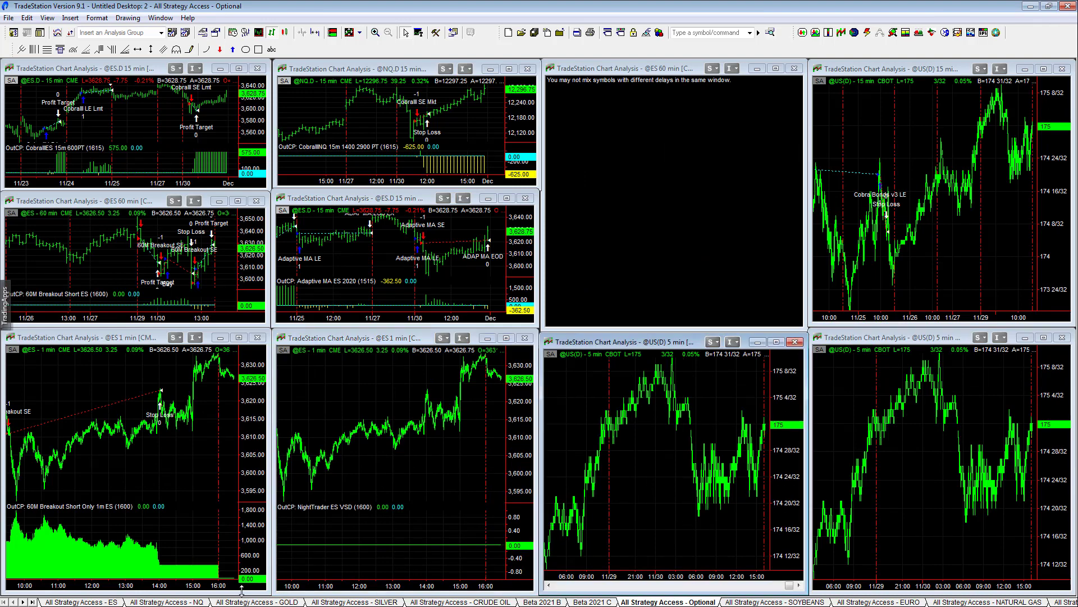
# Open the All Strategy Access - NQ workspace and inspect the AT 2020 NQ, TICK Count Trend NQ 2020 and TickPulseNQ V12 trades
pyautogui.click(167, 602)
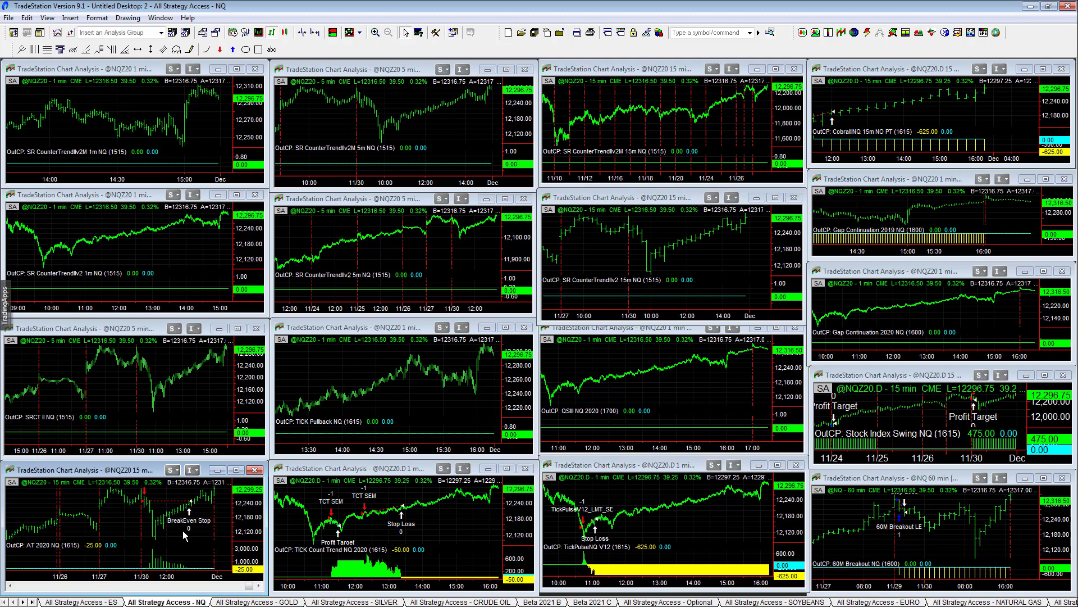
pyautogui.moveTo(185, 534)
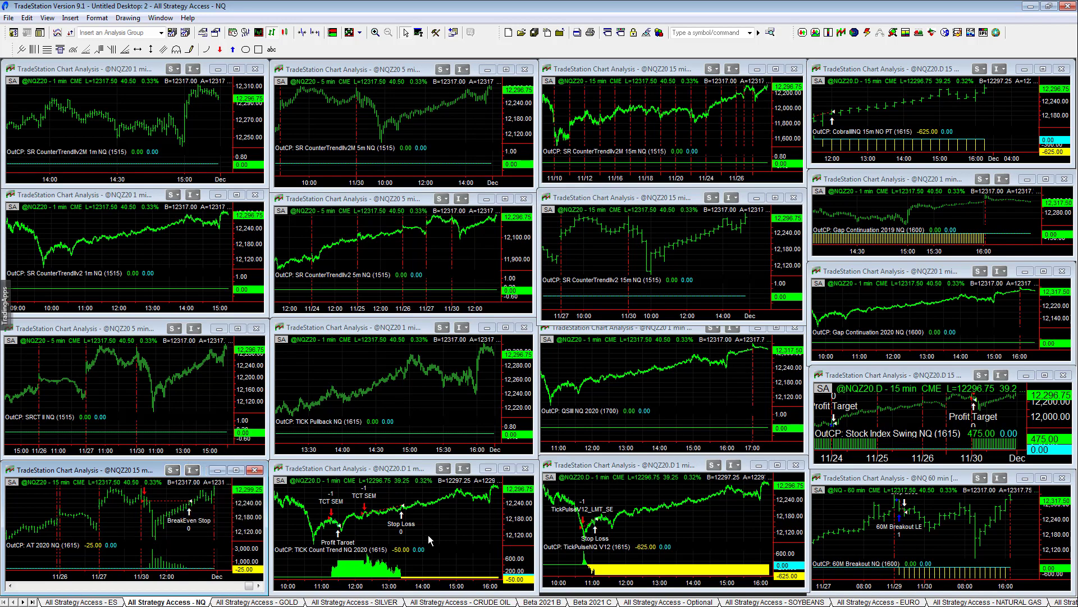
pyautogui.click(430, 540)
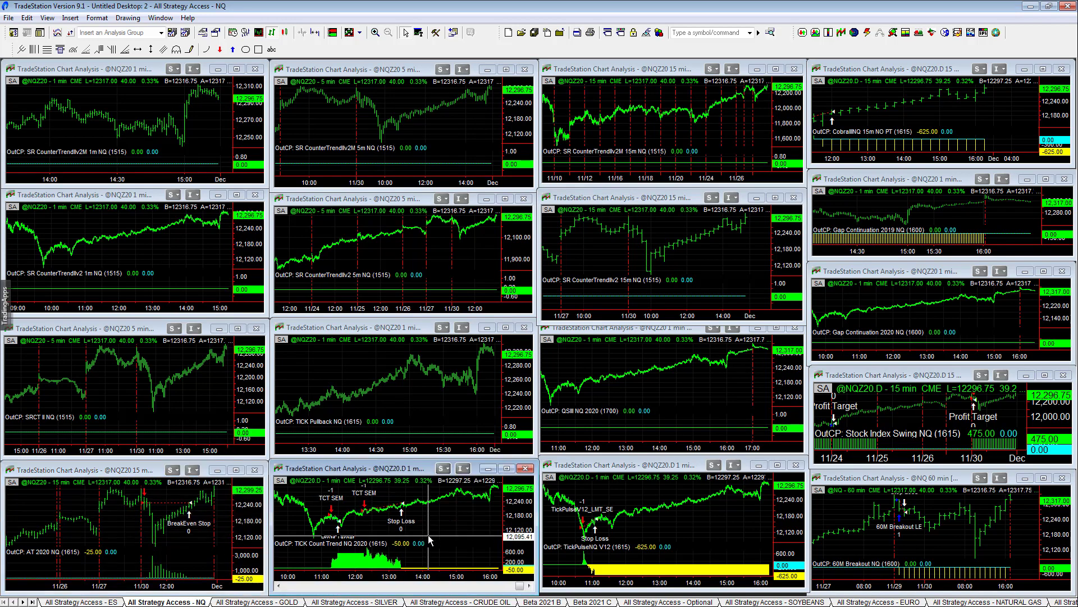
pyautogui.moveTo(371, 536)
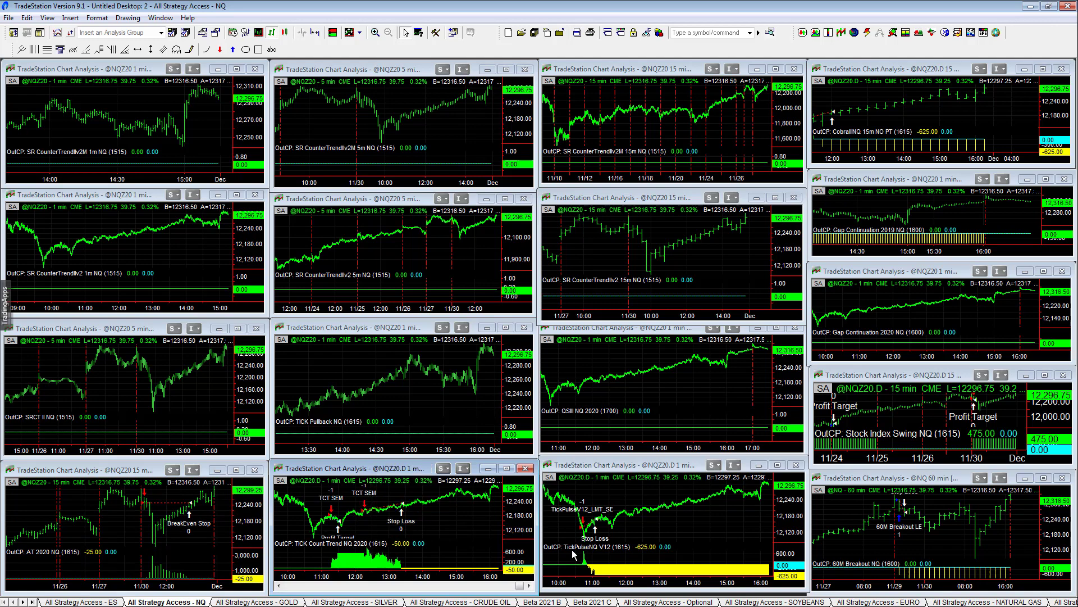
pyautogui.click(661, 544)
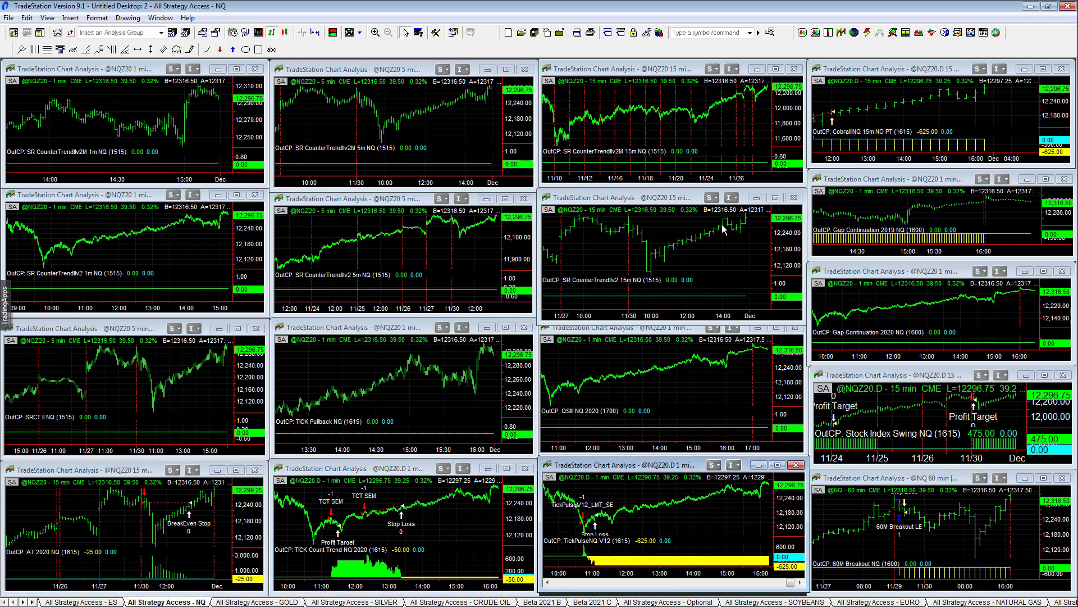
# Enlarge the CobraIIINQ 15m NO PT and Gap Continuation 2019 NQ charts in turn to review their trades, restoring each to the grid
pyautogui.doubleClick(872, 69)
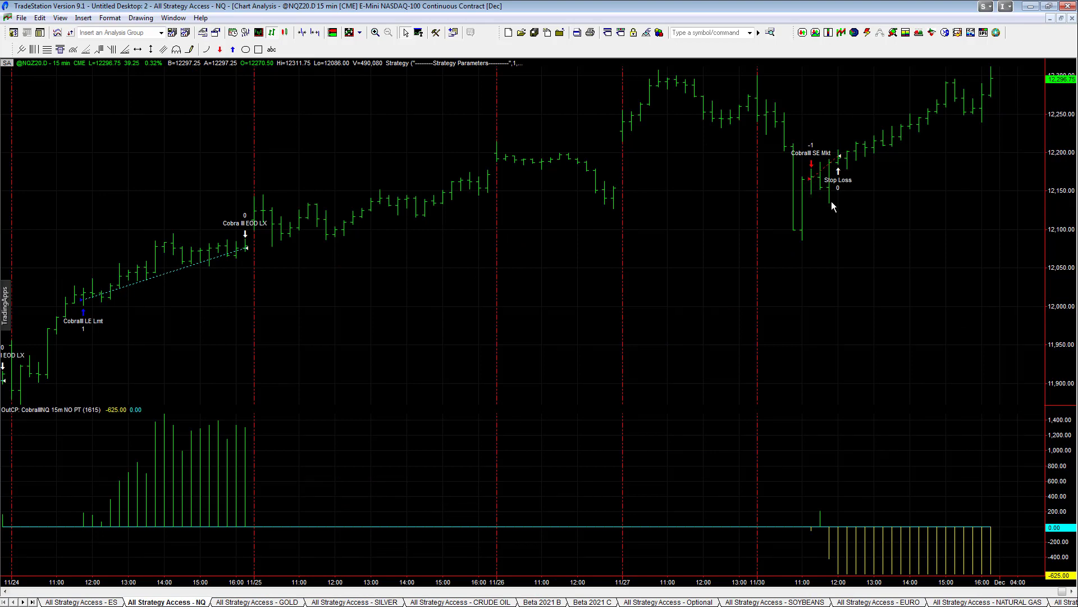
pyautogui.click(1061, 19)
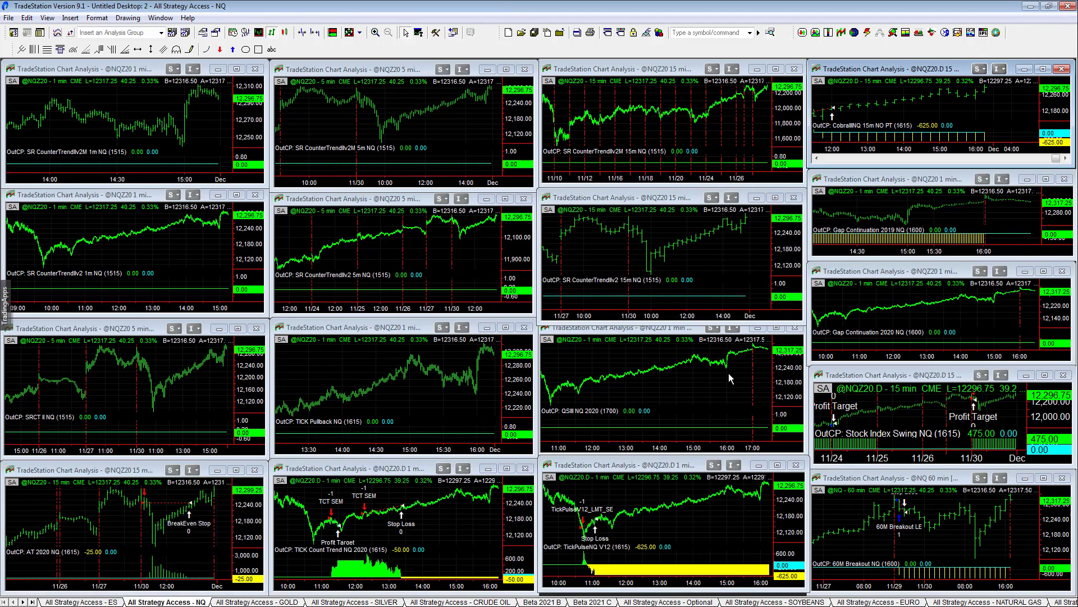
pyautogui.doubleClick(905, 182)
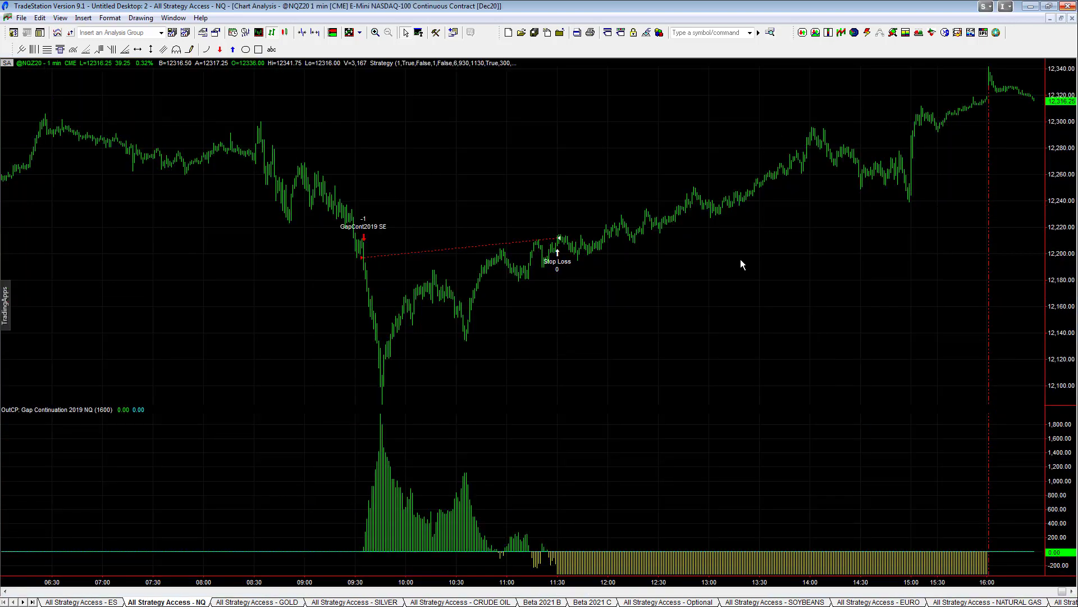
pyautogui.click(1063, 20)
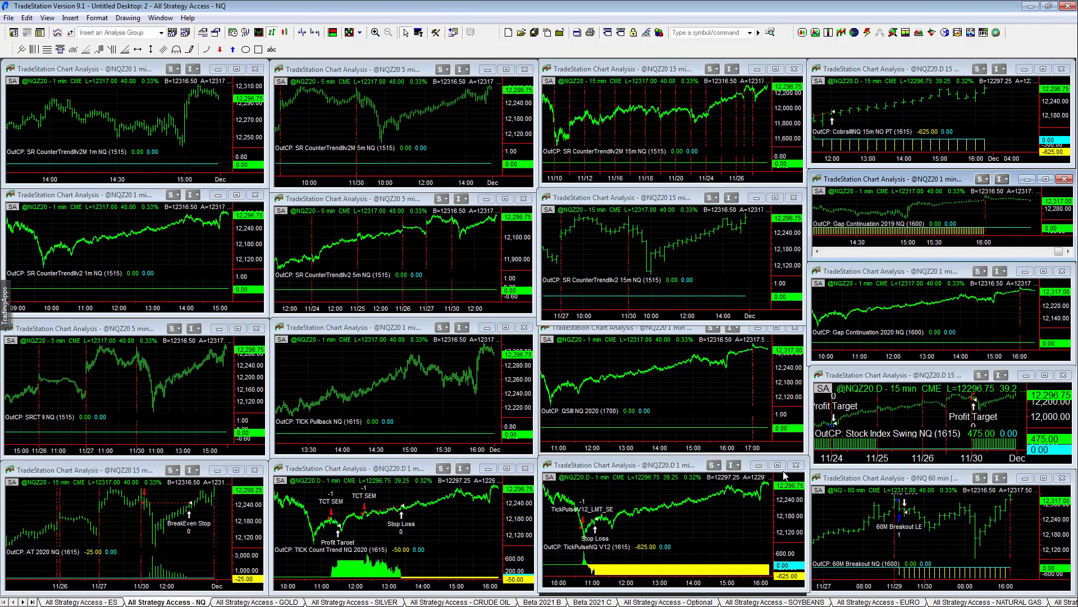
# Review the Stock Index Swing NQ chart with its 11/30 bar data and the 60M Breakout NQ chart enlarged, restoring each to the grid
pyautogui.doubleClick(879, 375)
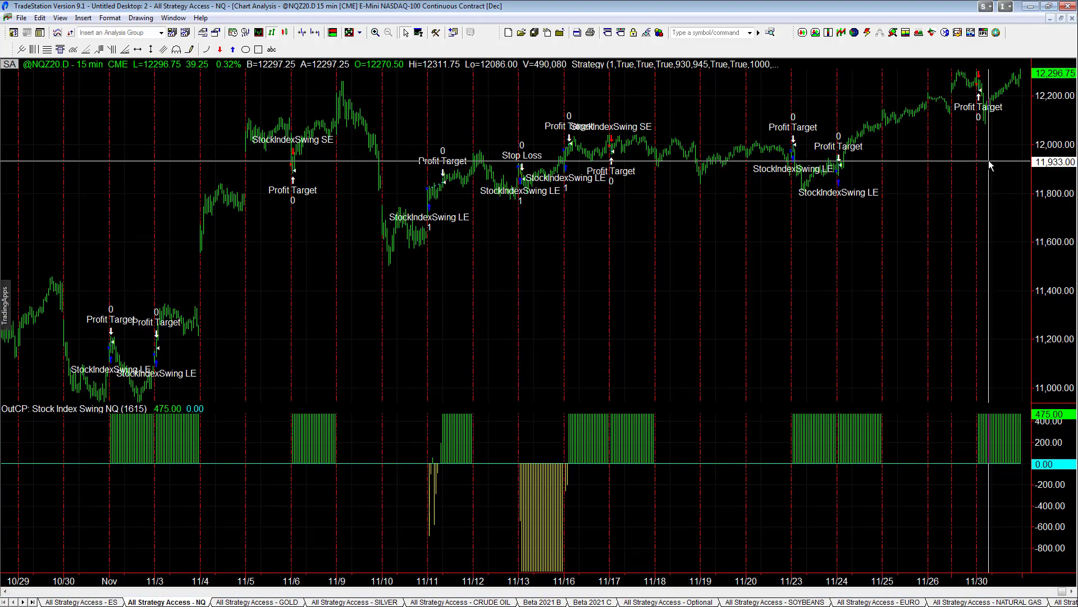
pyautogui.moveTo(990, 164)
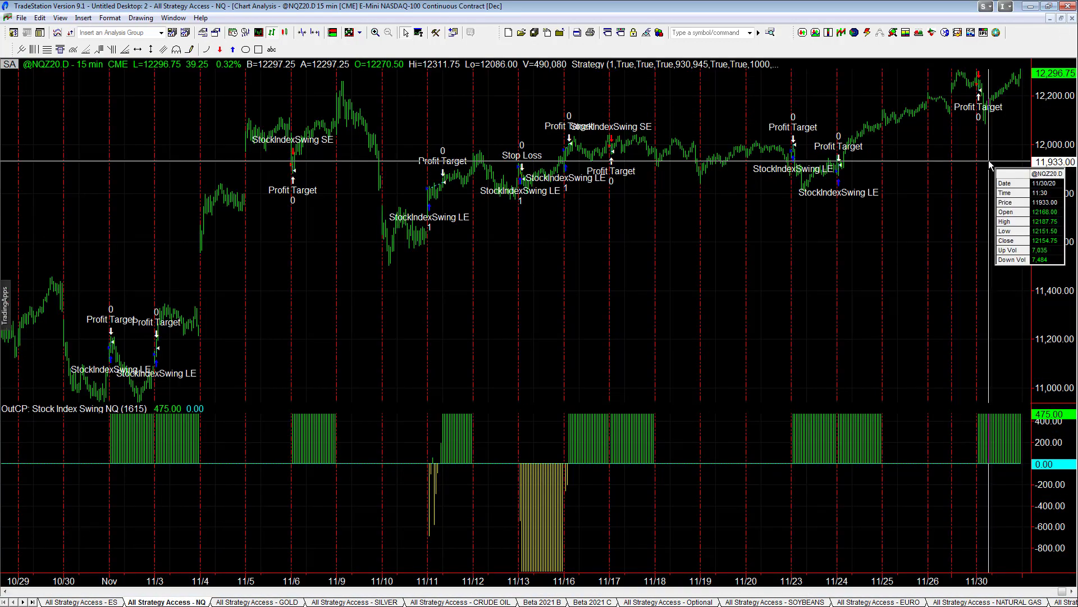
pyautogui.click(1062, 18)
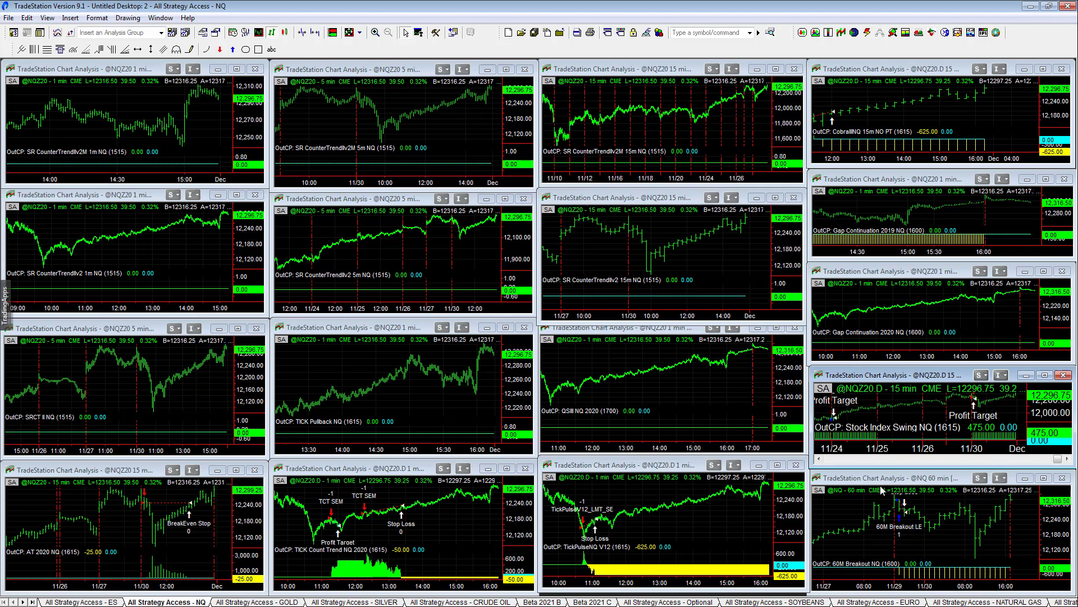
pyautogui.doubleClick(879, 480)
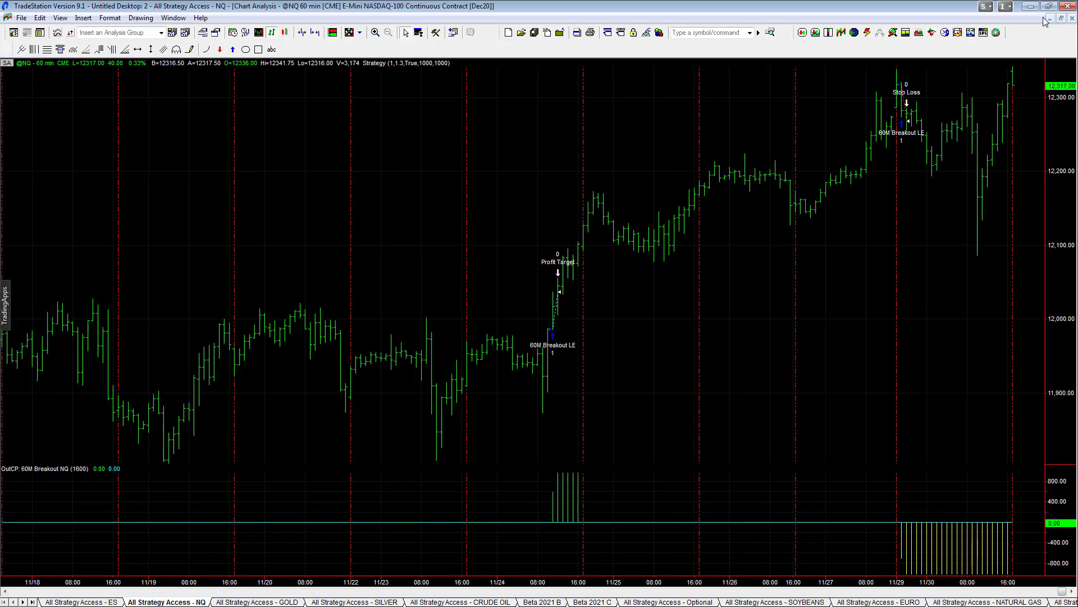
pyautogui.click(1062, 18)
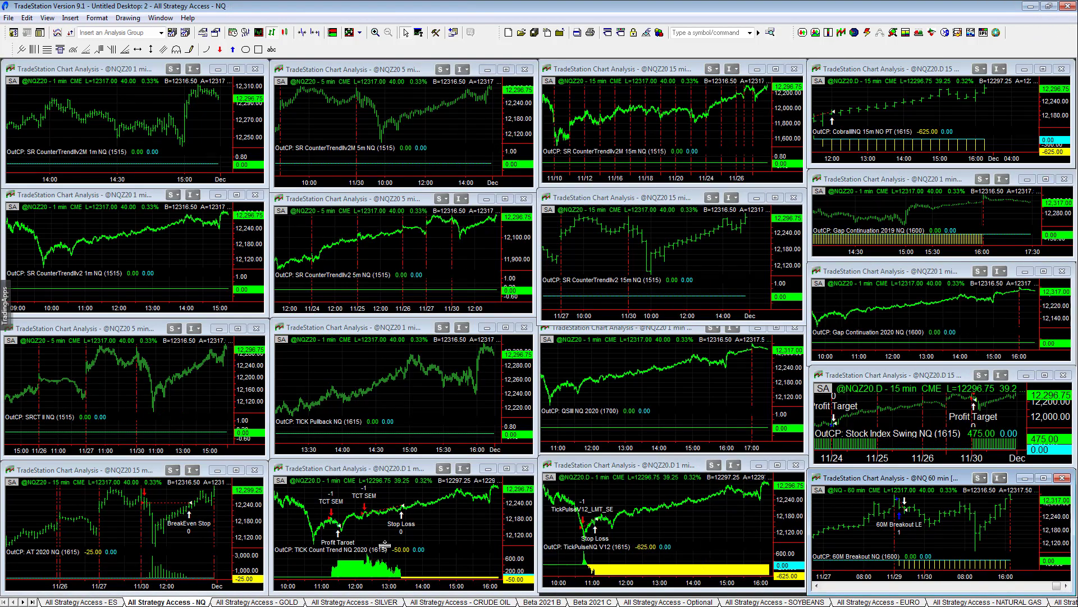
# Open the All Strategy Access - GOLD workspace and review the SR CounterTrendIIv2M 1m GC chart enlarged, restoring it to the grid
pyautogui.click(298, 602)
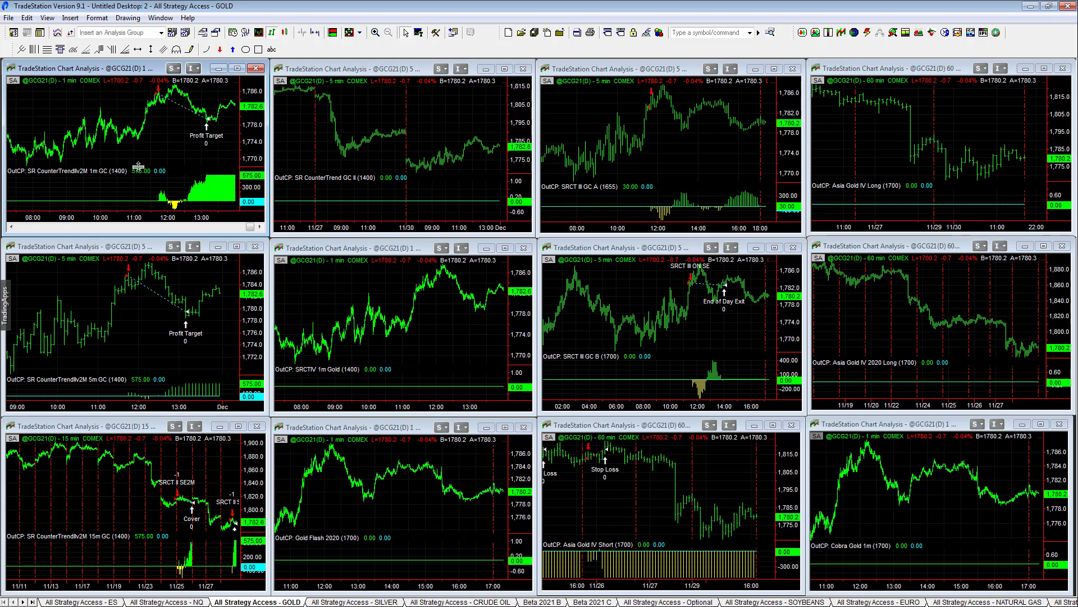
pyautogui.doubleClick(94, 69)
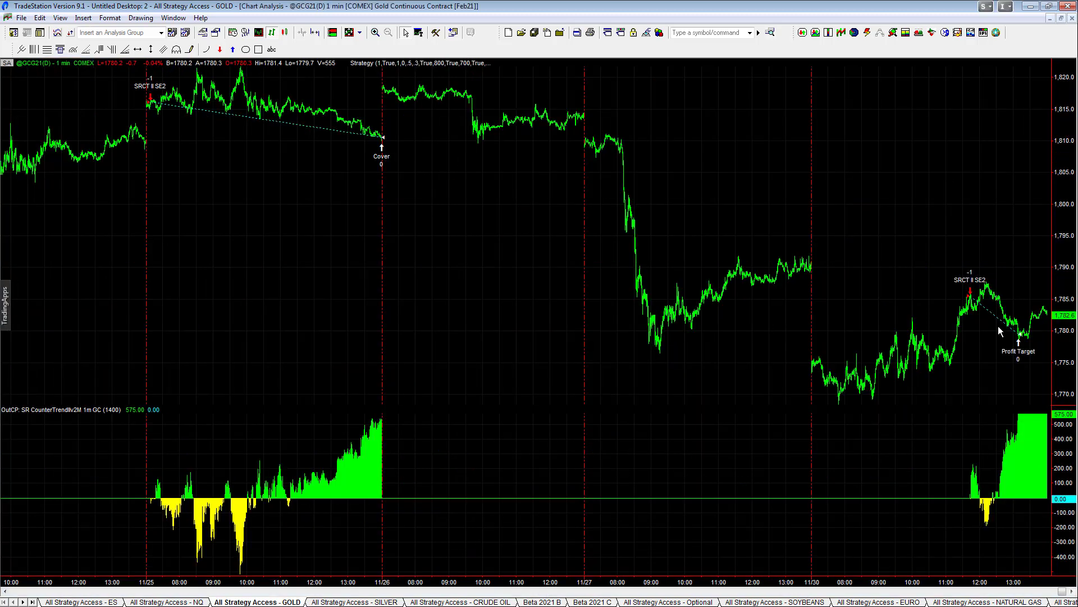
pyautogui.click(1062, 19)
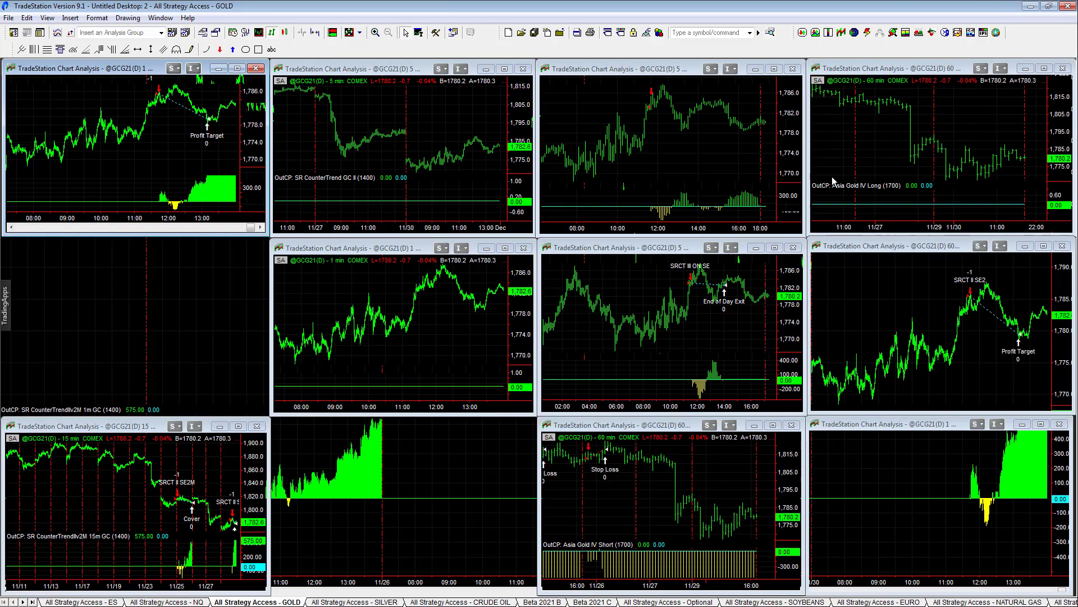
# Enlarge the SR CounterTrendIIv2M 5m GC chart, tighten its bar spacing to review more days of trades, and restore it to the grid
pyautogui.click(244, 332)
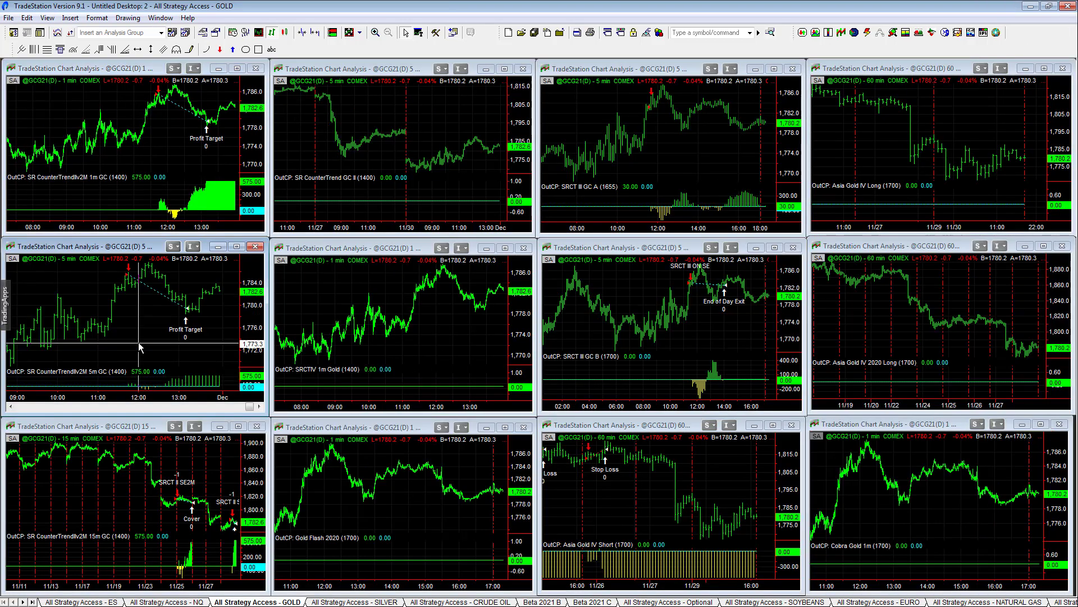
pyautogui.doubleClick(135, 247)
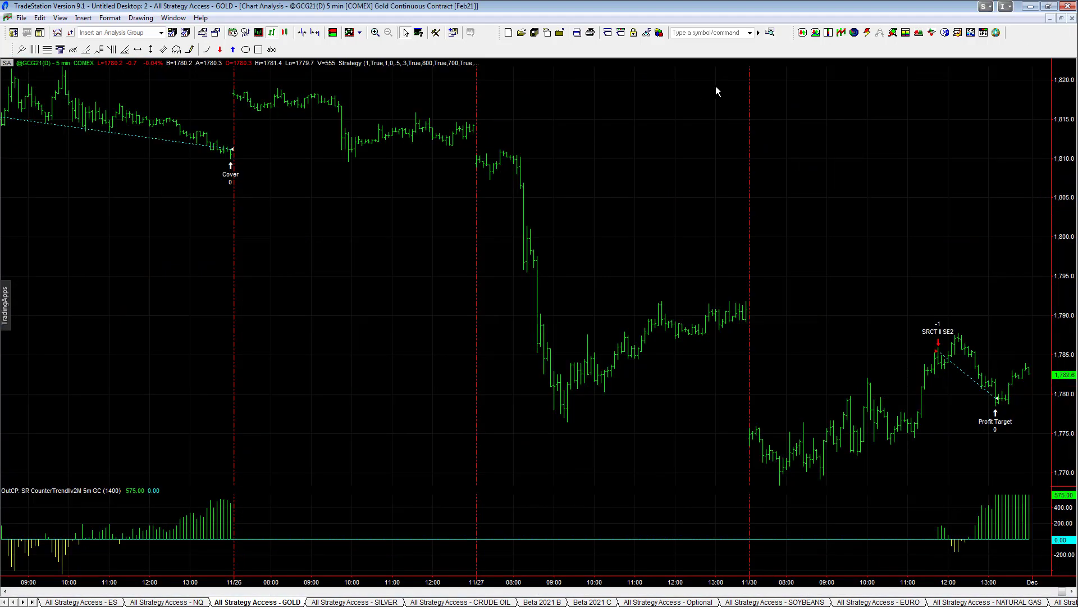
pyautogui.click(309, 34)
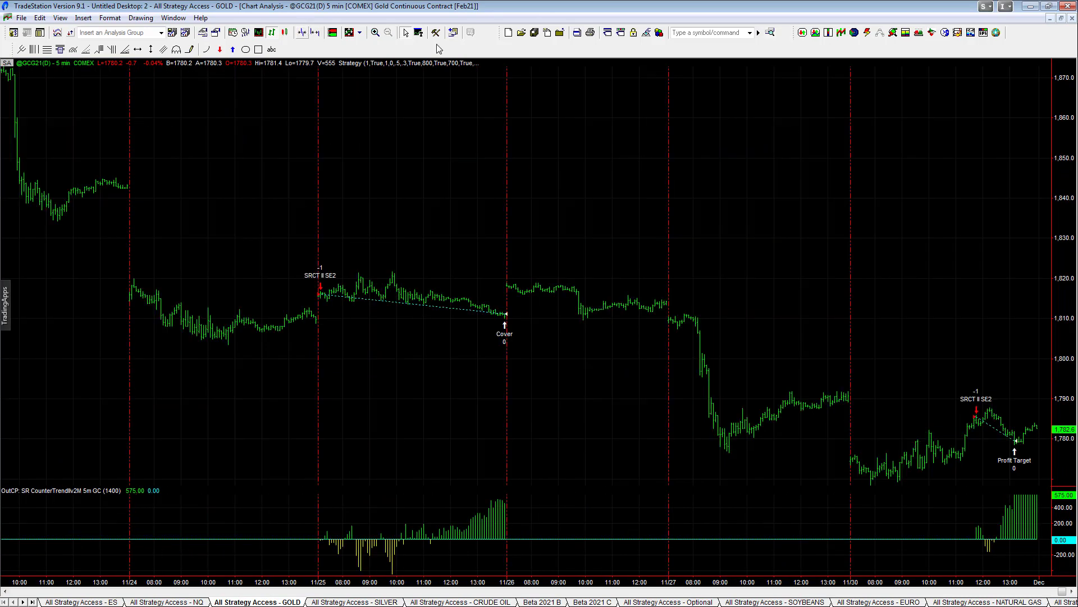
pyautogui.click(1061, 18)
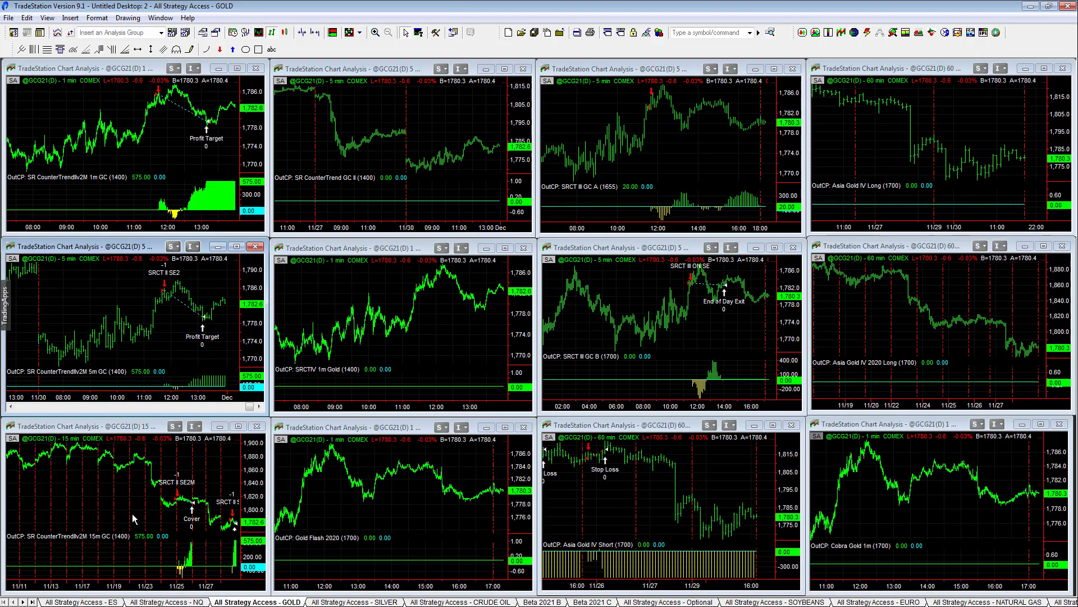
# Check the SR CounterTrendIIv2M 15m GC chart, and review the SR CounterTrend GC II chart enlarged before restoring it to the grid
pyautogui.click(89, 521)
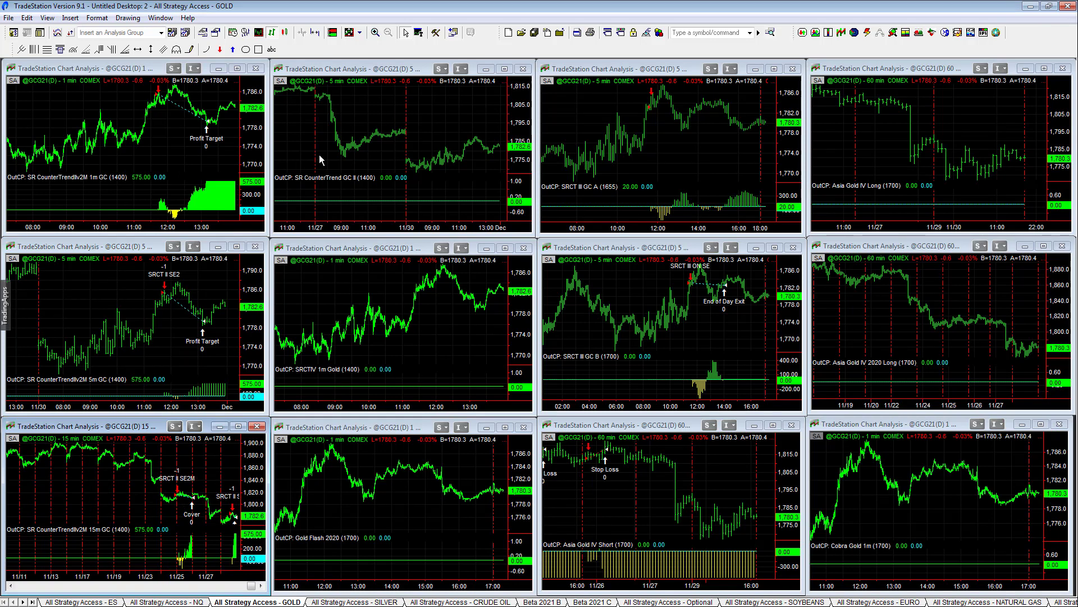
pyautogui.doubleClick(364, 68)
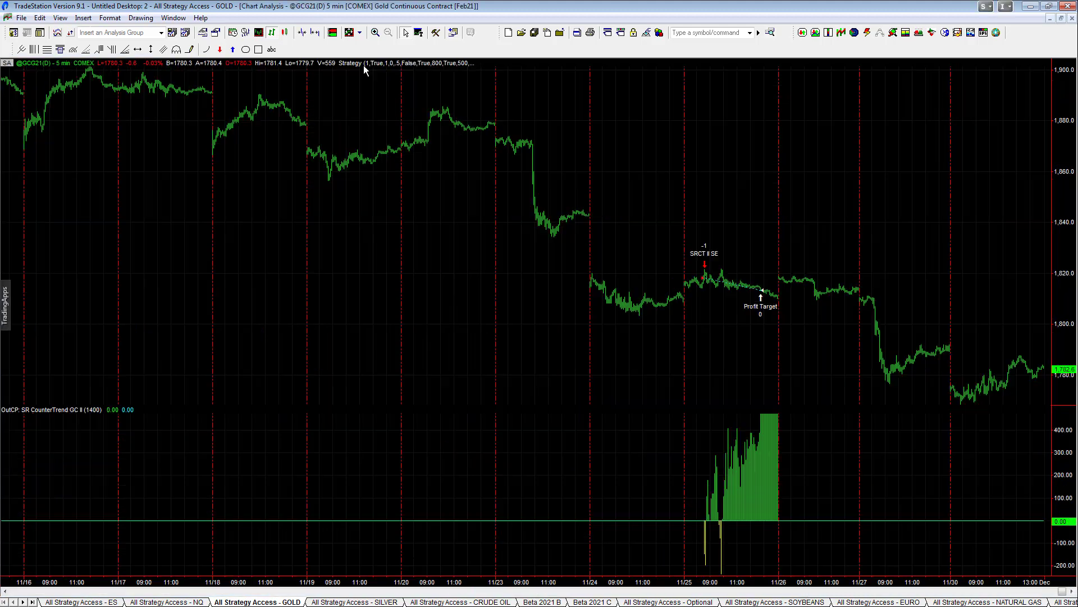
pyautogui.click(1061, 18)
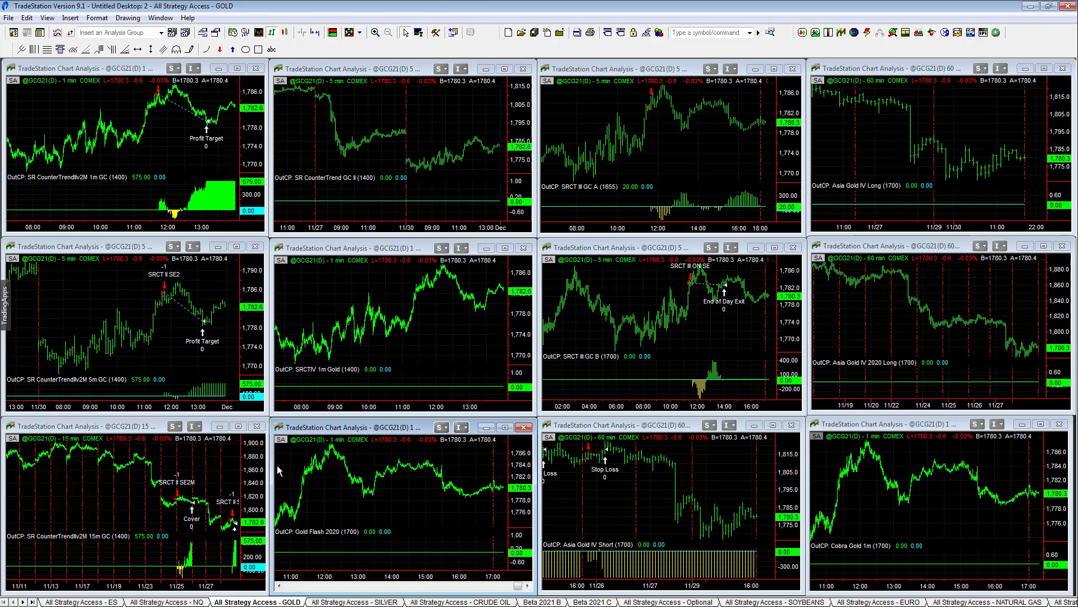
# Inspect the trades on the 15-minute SR CounterTrendIIv2M, SRCT III GC B and SRCT III GC A gold charts
pyautogui.click(167, 497)
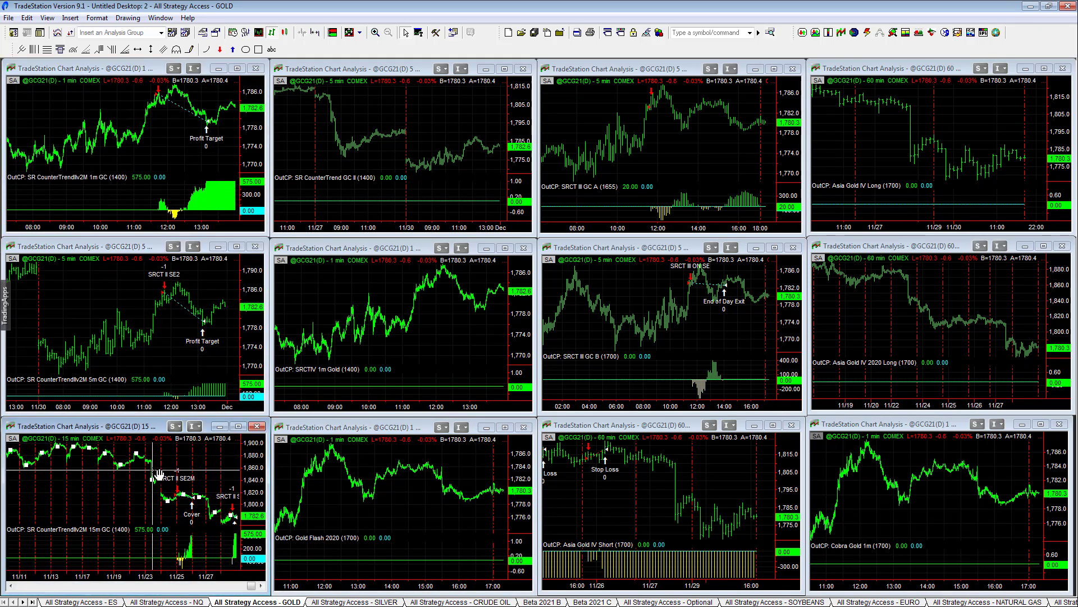
pyautogui.click(714, 312)
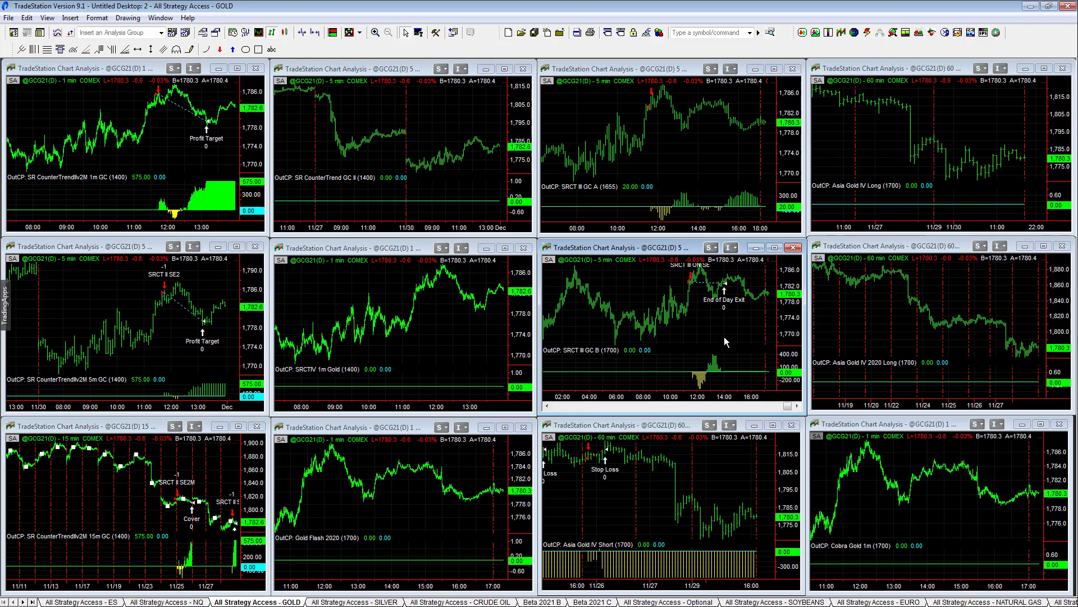
pyautogui.moveTo(721, 335)
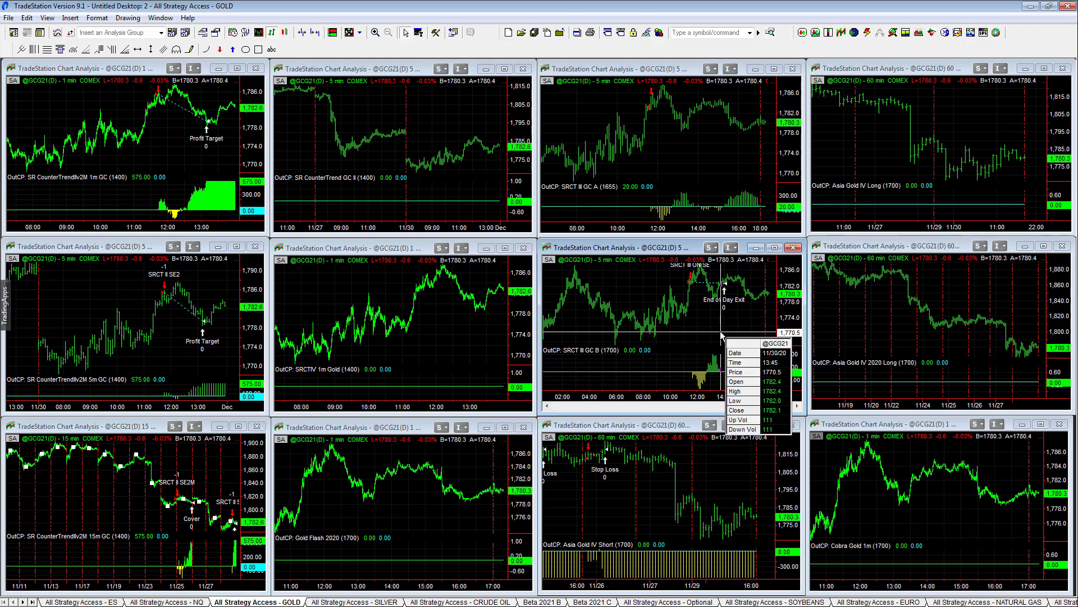
pyautogui.click(648, 130)
pyautogui.moveTo(650, 131)
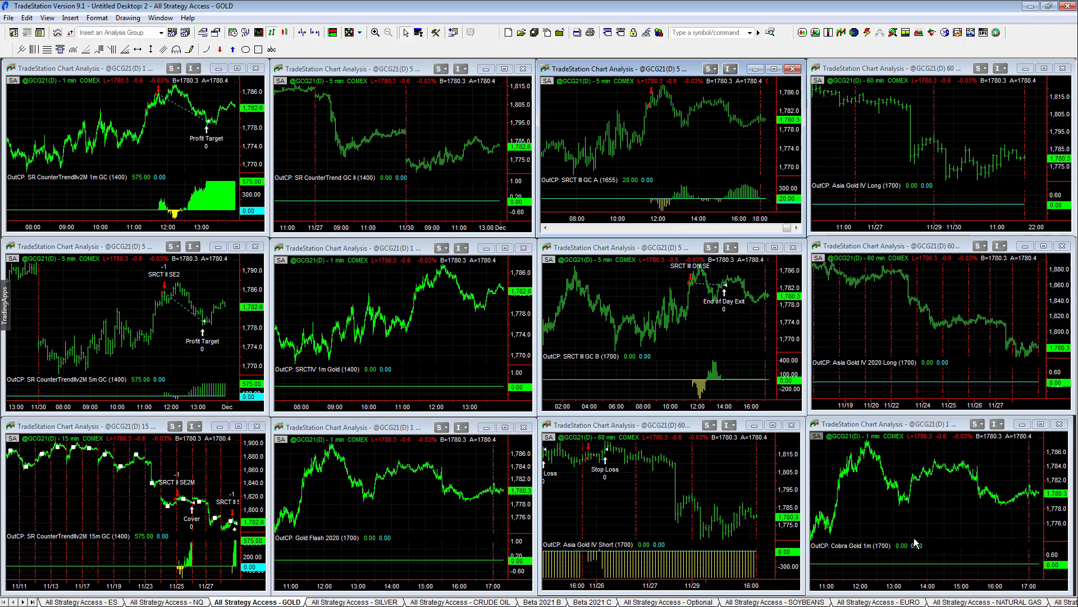
# Open the All Strategy Access - SILVER workspace and inspect the SR CounterTrendIIv2M 1m SI and SR CounterTrend SI II trades
pyautogui.click(331, 602)
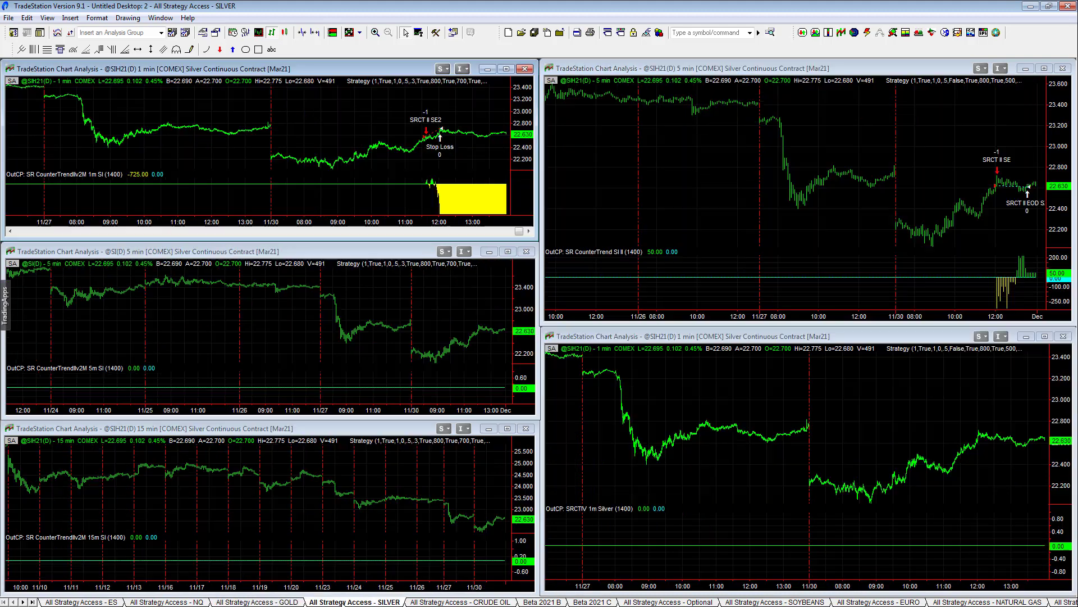
pyautogui.moveTo(481, 187)
pyautogui.click(713, 194)
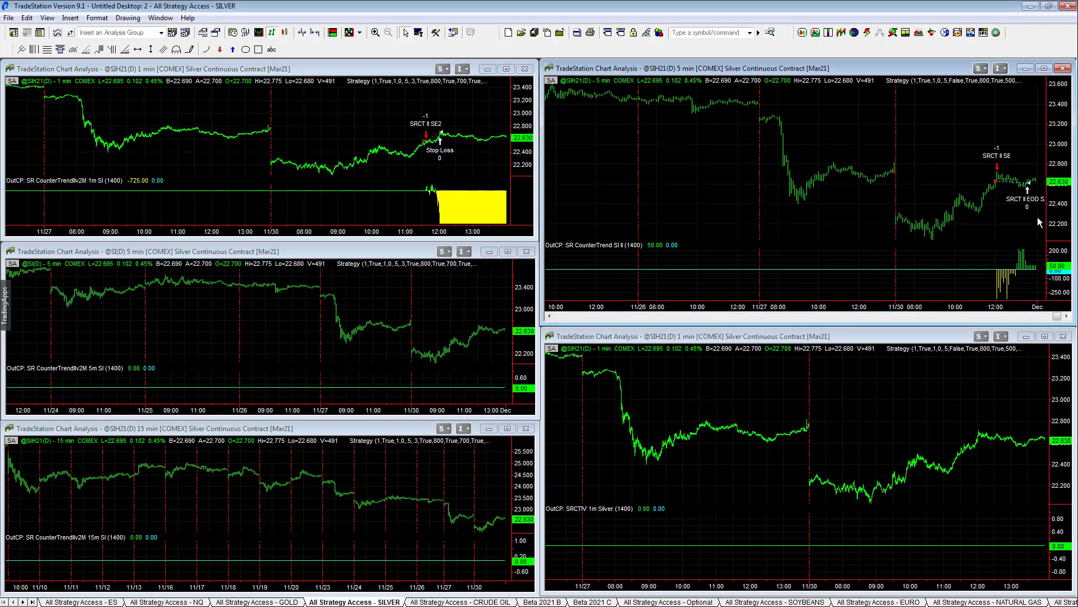
# Open the All Strategy Access - CRUDE OIL workspace and inspect the trades on the Cobra Crude 2020 AGR chart
pyautogui.click(467, 602)
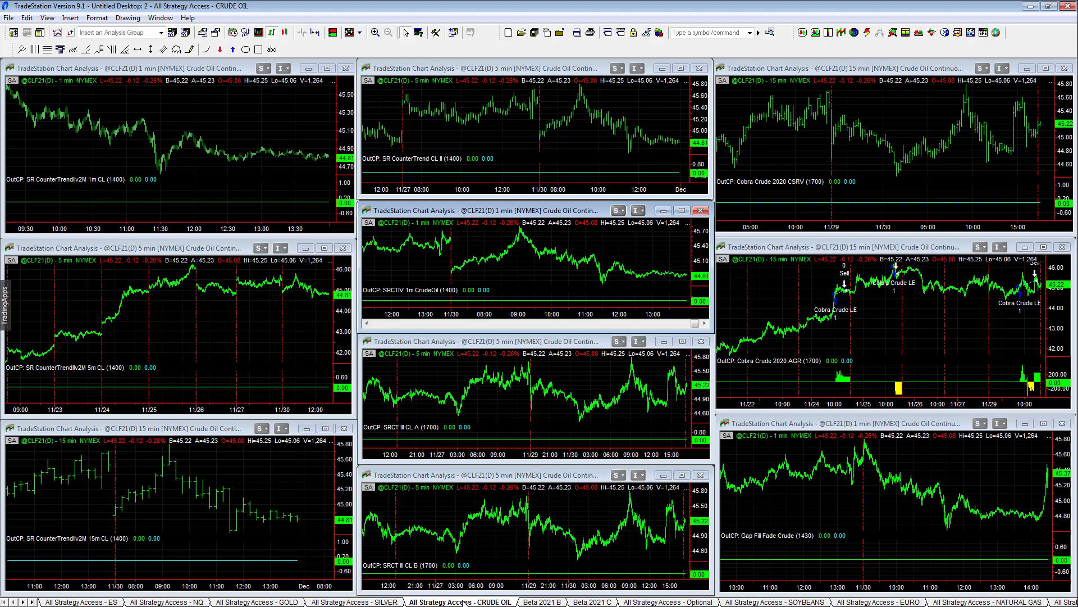
pyautogui.click(983, 324)
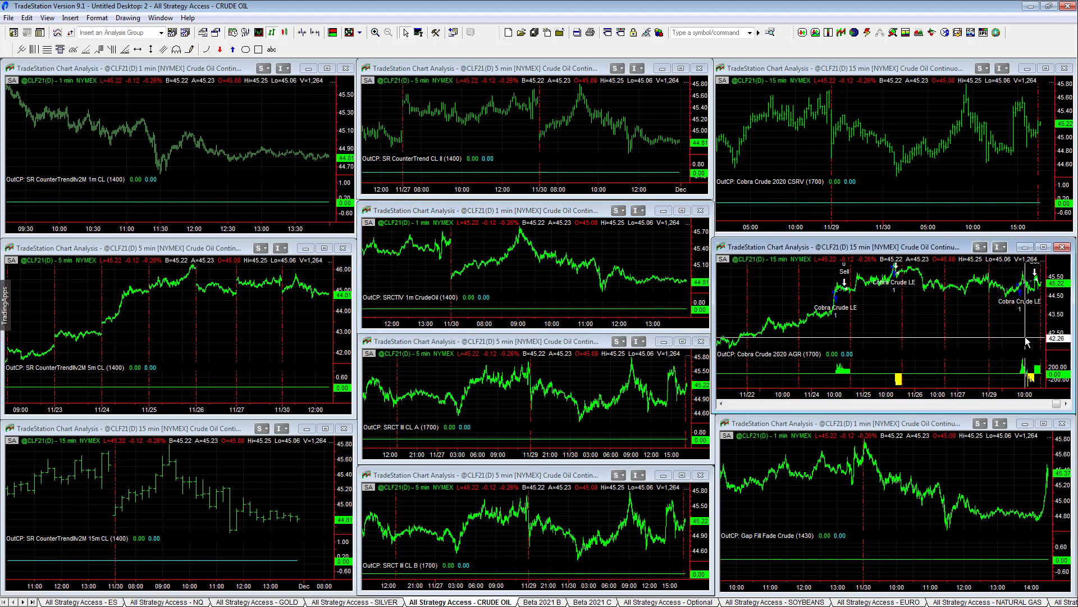
pyautogui.moveTo(1038, 372)
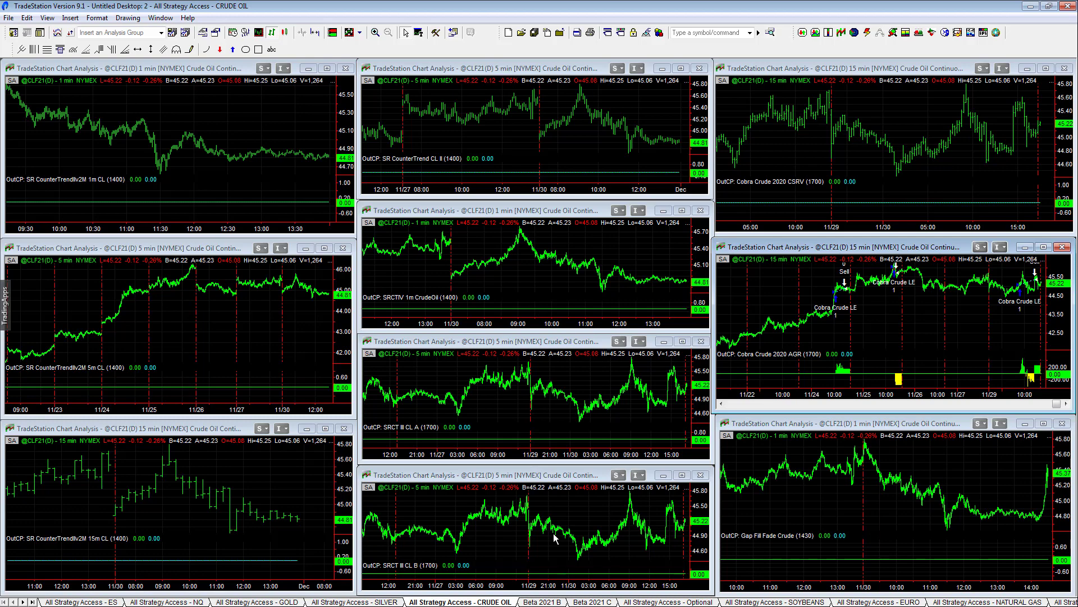
# Open the Beta 2021 B workspace and inspect the VSD NQ, EVP-2 GC and TickFaderES trades
pyautogui.hotkey('ctrl', 'Tab')
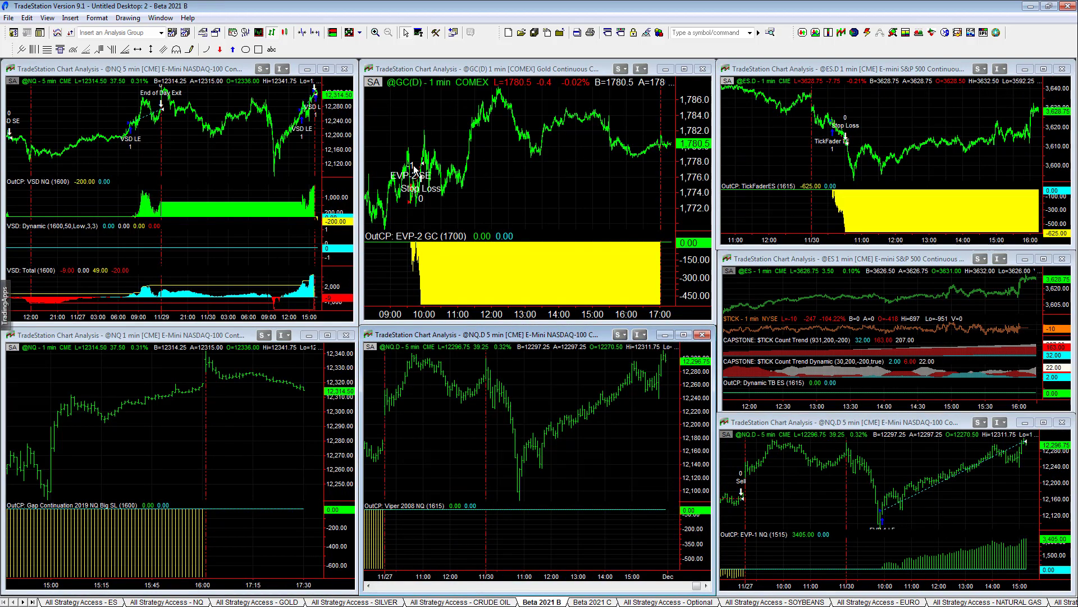
pyautogui.rightClick(212, 140)
pyautogui.click(231, 153)
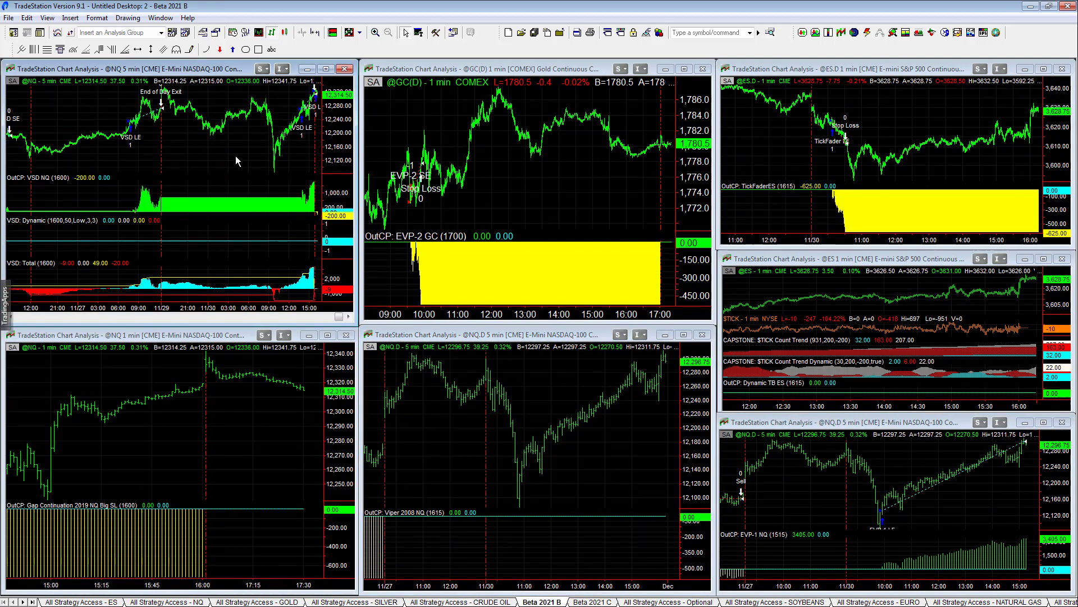
pyautogui.moveTo(316, 206)
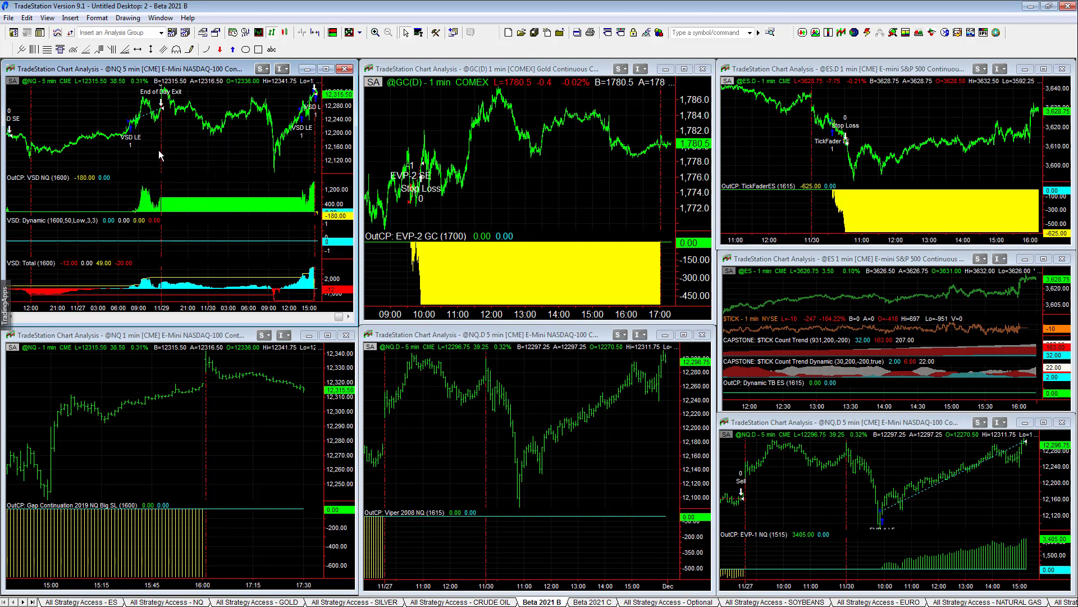
pyautogui.click(541, 212)
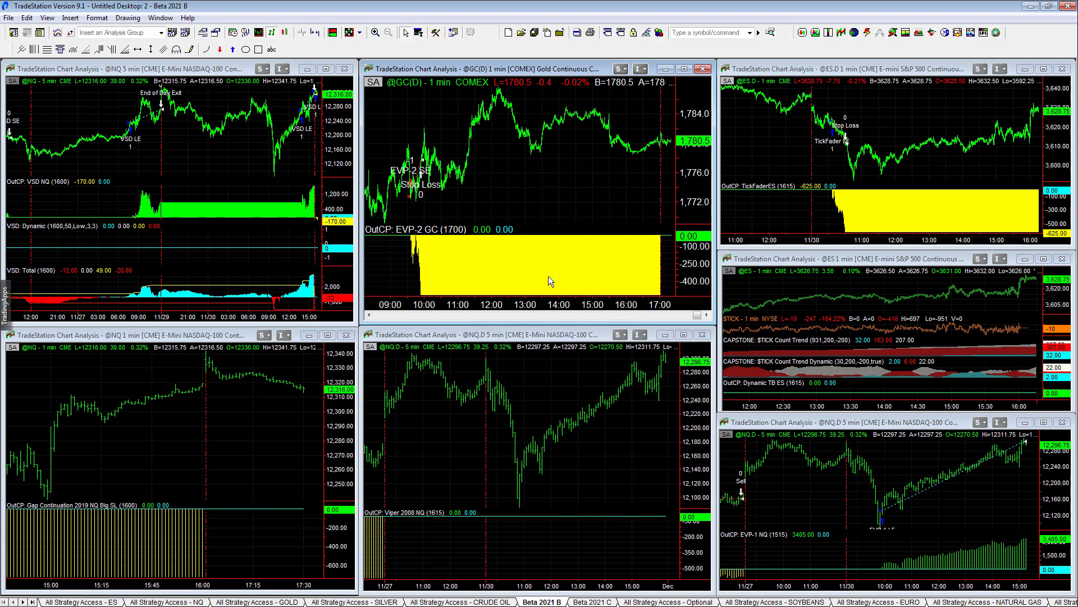
pyautogui.click(868, 124)
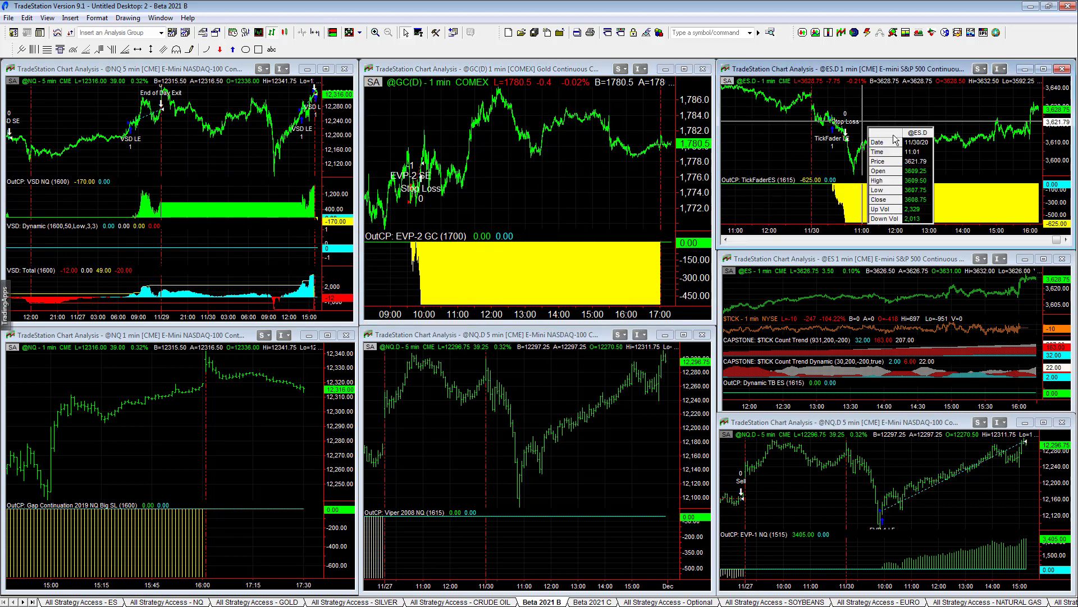
# Enlarge the EVP-1 NQ chart to examine its 11/30 long trade, dismiss the window formatting options unchanged, and restore it to the grid
pyautogui.click(986, 507)
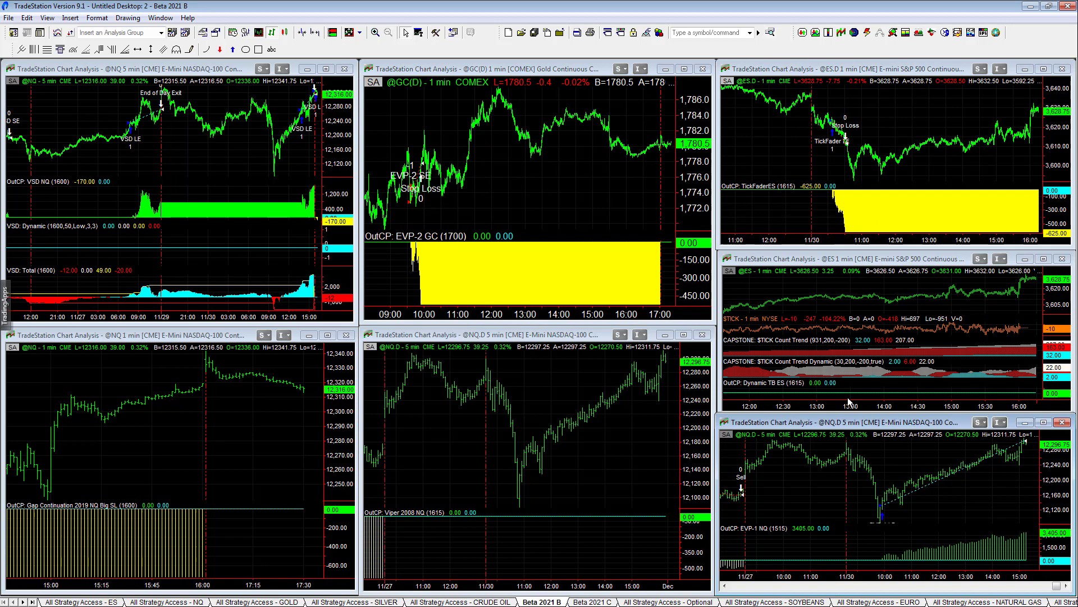
pyautogui.doubleClick(858, 427)
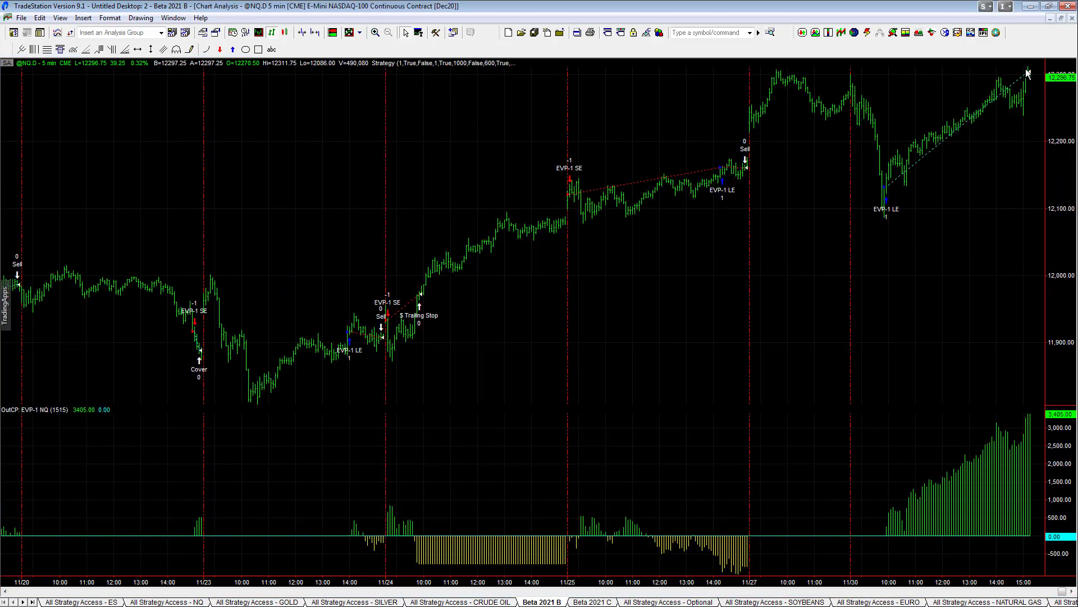
pyautogui.moveTo(890, 230); pyautogui.dragTo(887, 242)
pyautogui.doubleClick(886, 243)
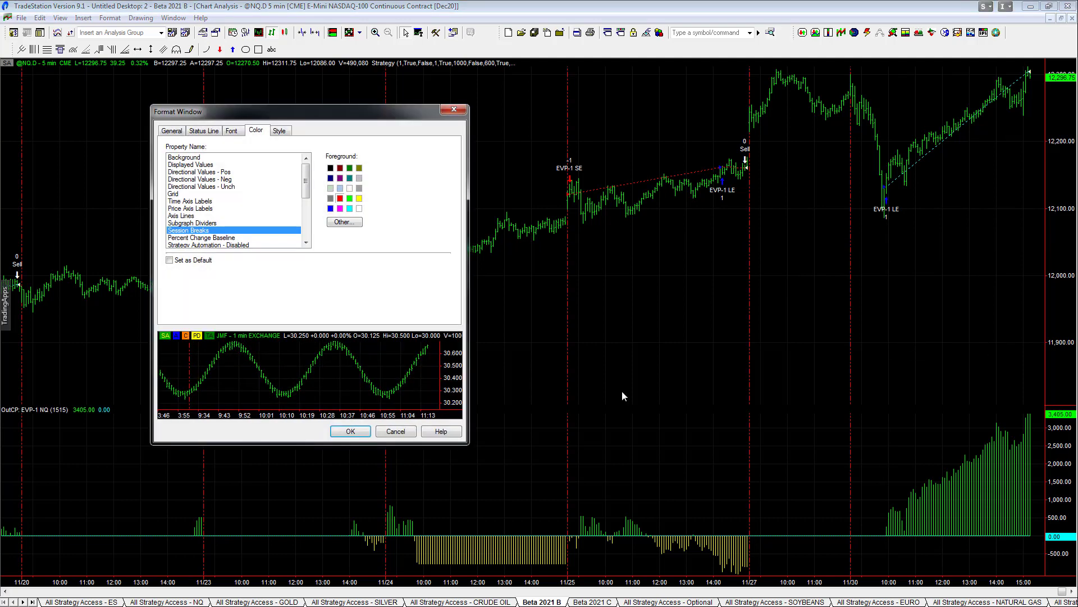
pyautogui.click(409, 432)
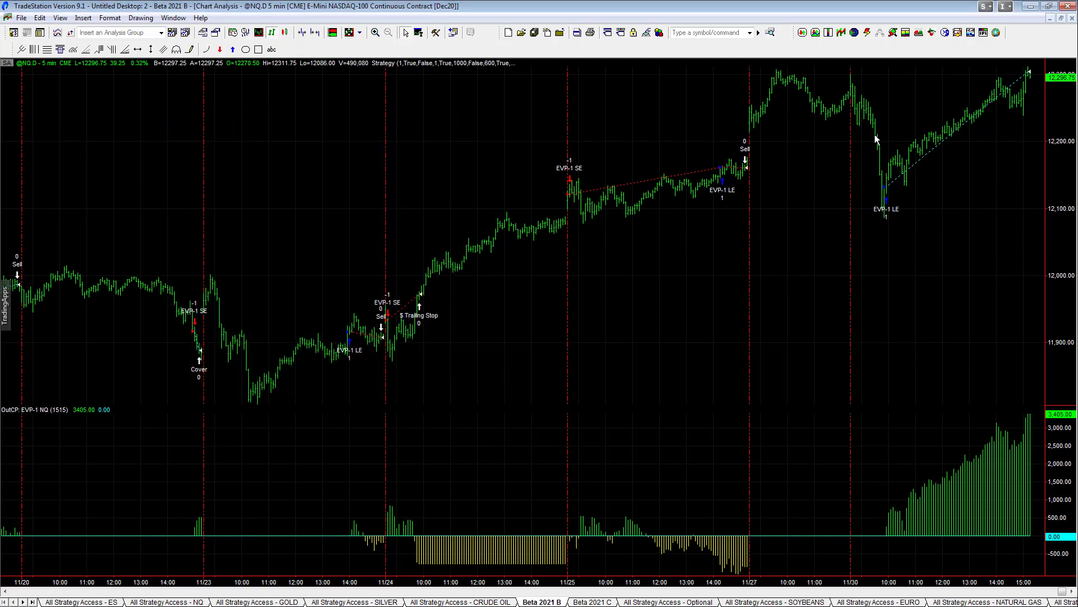
pyautogui.click(1061, 18)
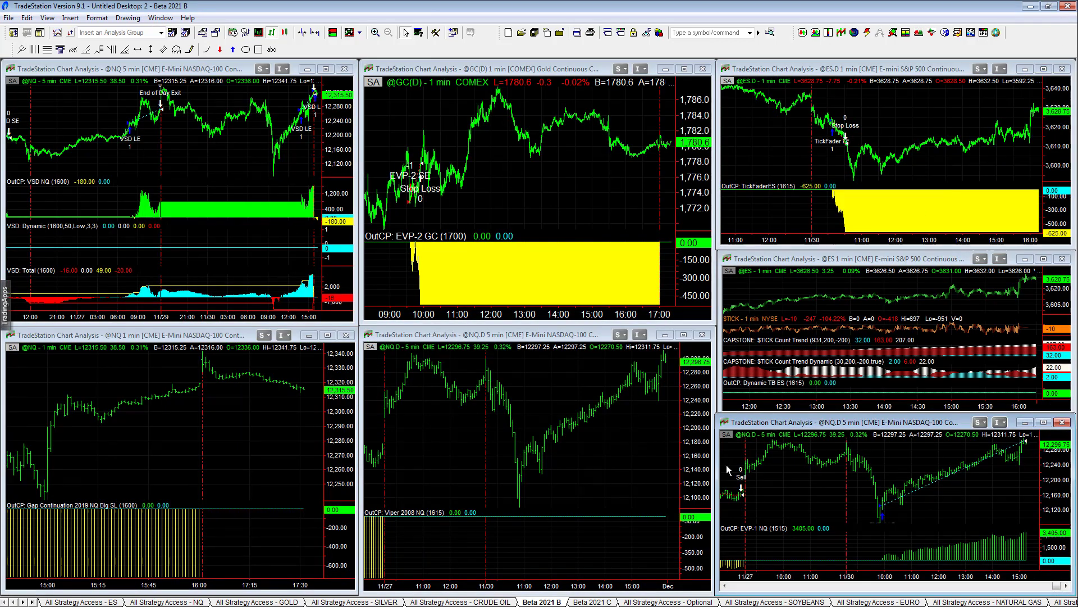
# Examine the equity curve in the EVP-1 NQ strategy performance report and close the report
pyautogui.click(45, 18)
pyautogui.click(104, 234)
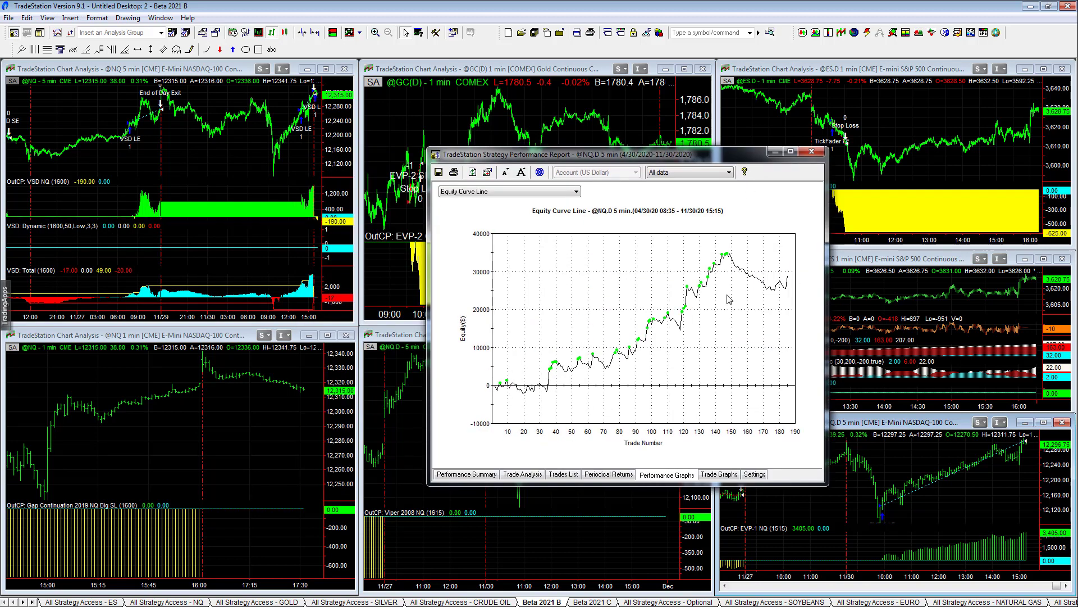
pyautogui.moveTo(784, 299)
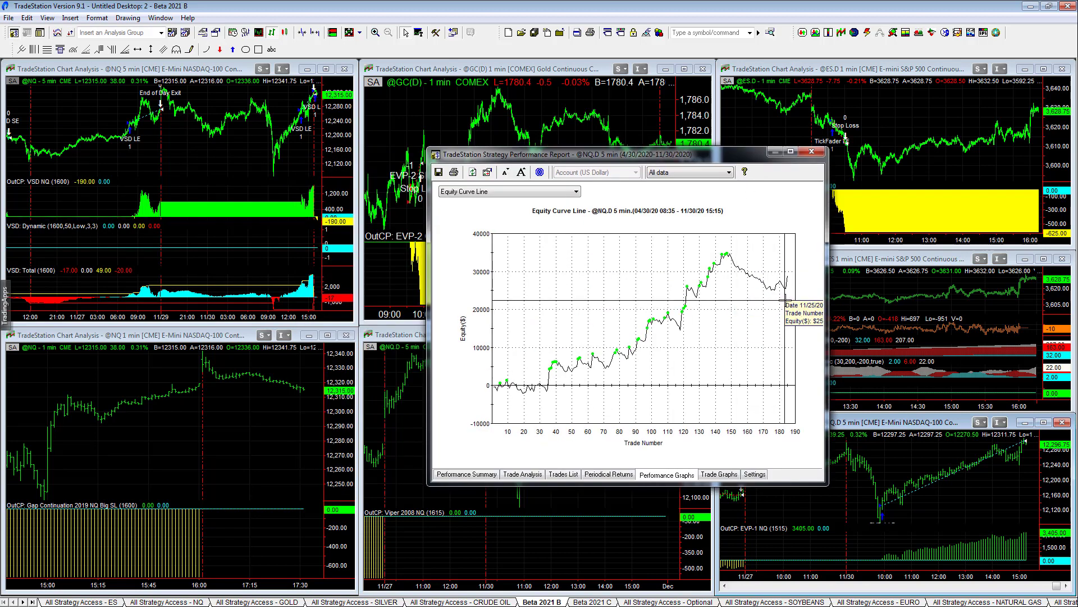
pyautogui.click(811, 151)
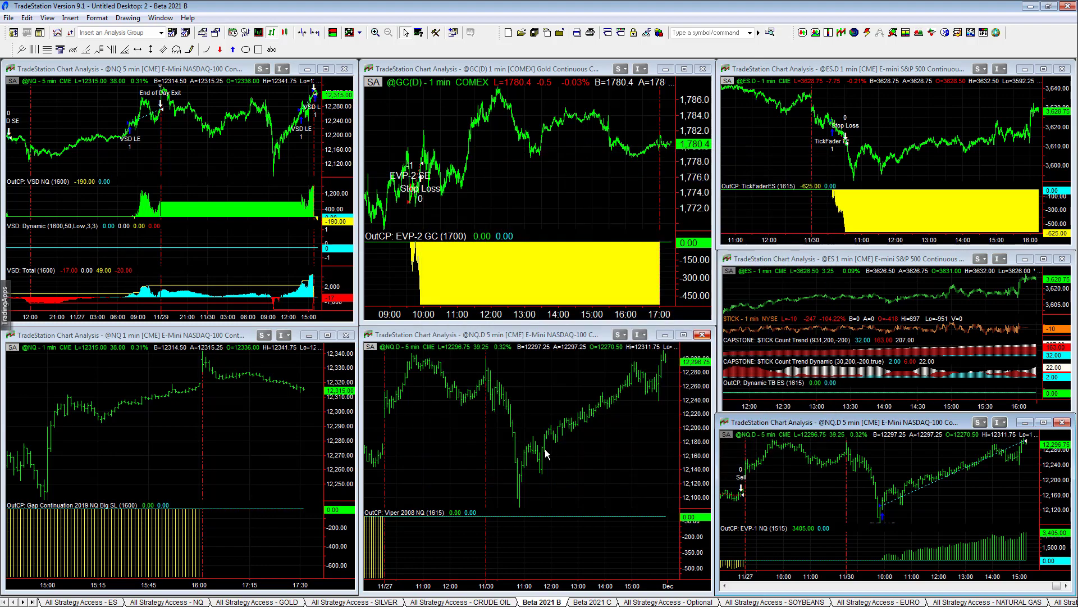
# Open the Beta 2021 C workspace and inspect the Gap Continue and Reverse, 60M Breakout NQ 2020 B and VSD ES trades
pyautogui.click(598, 601)
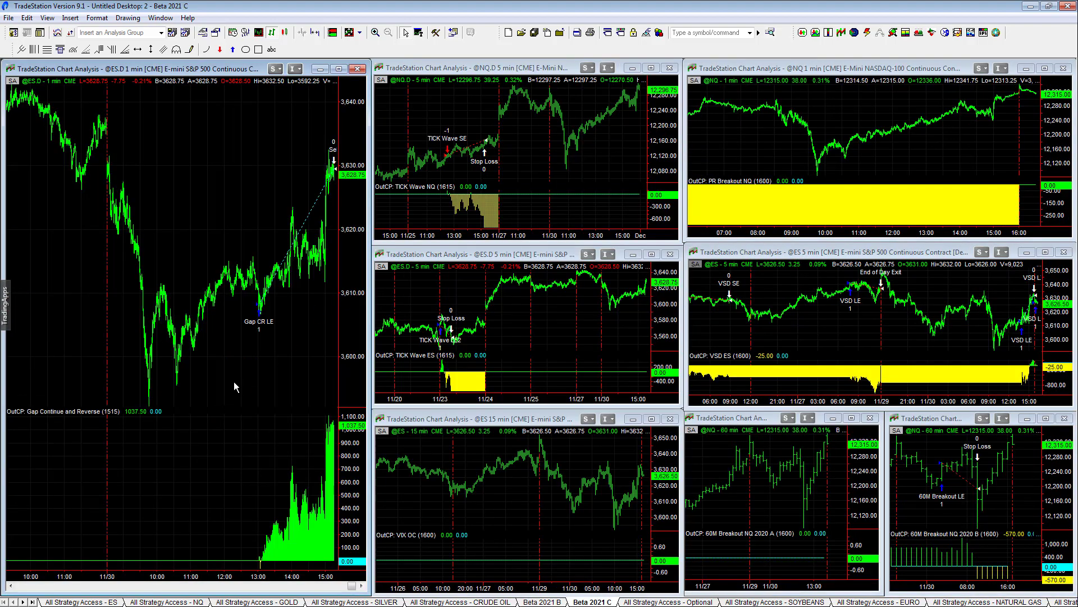
pyautogui.moveTo(256, 351)
pyautogui.click(1003, 497)
pyautogui.moveTo(1010, 499)
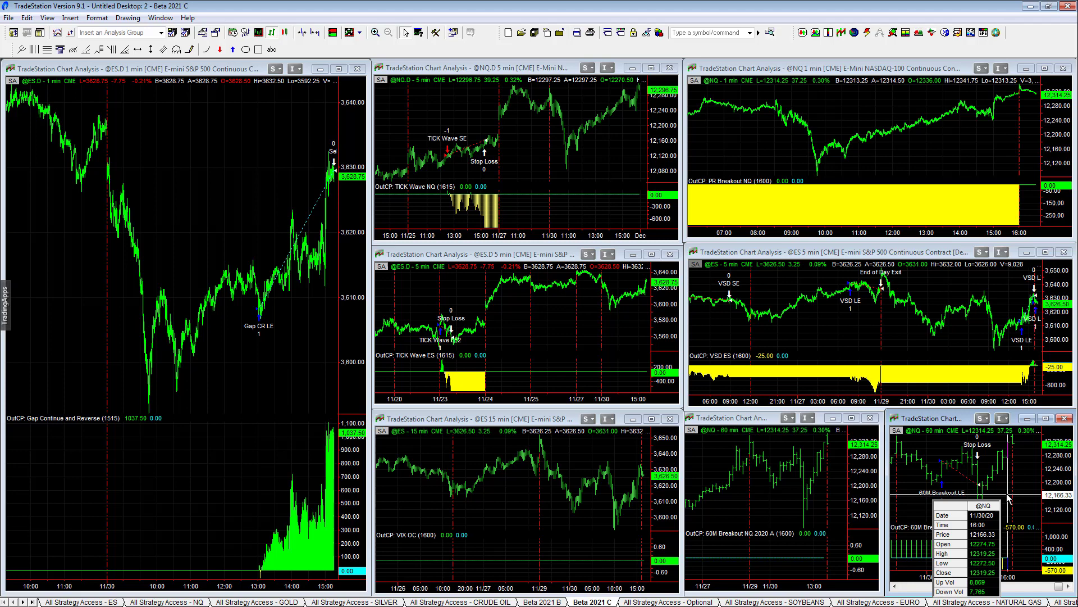
pyautogui.click(970, 294)
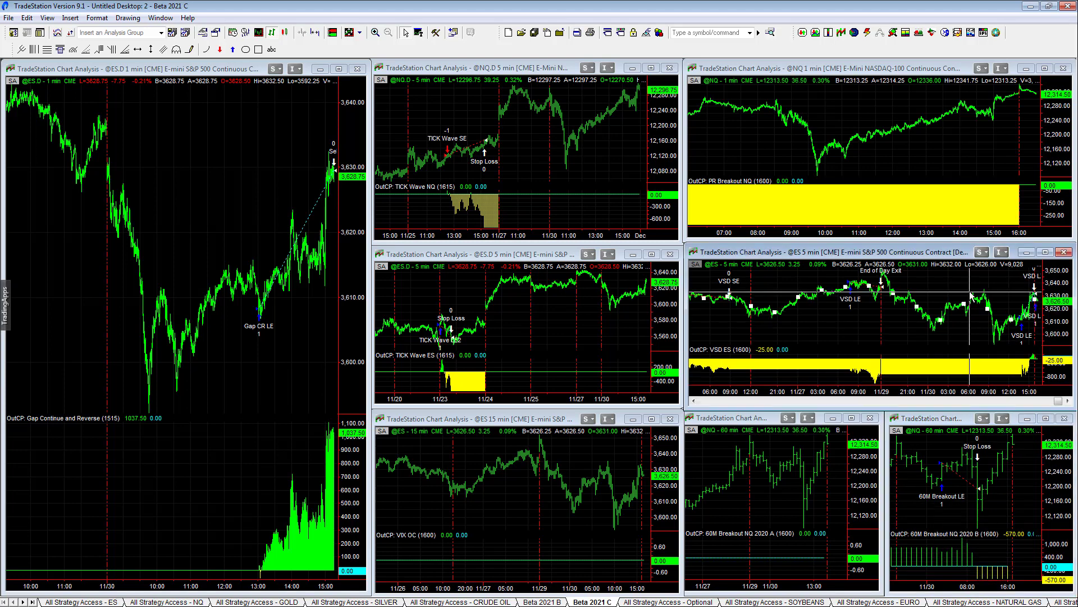
# Check the VSD ES chart's bar data, enlarge the PR Breakout NQ chart to inspect its stopped-out long trade, and restore the grid
pyautogui.moveTo(980, 293)
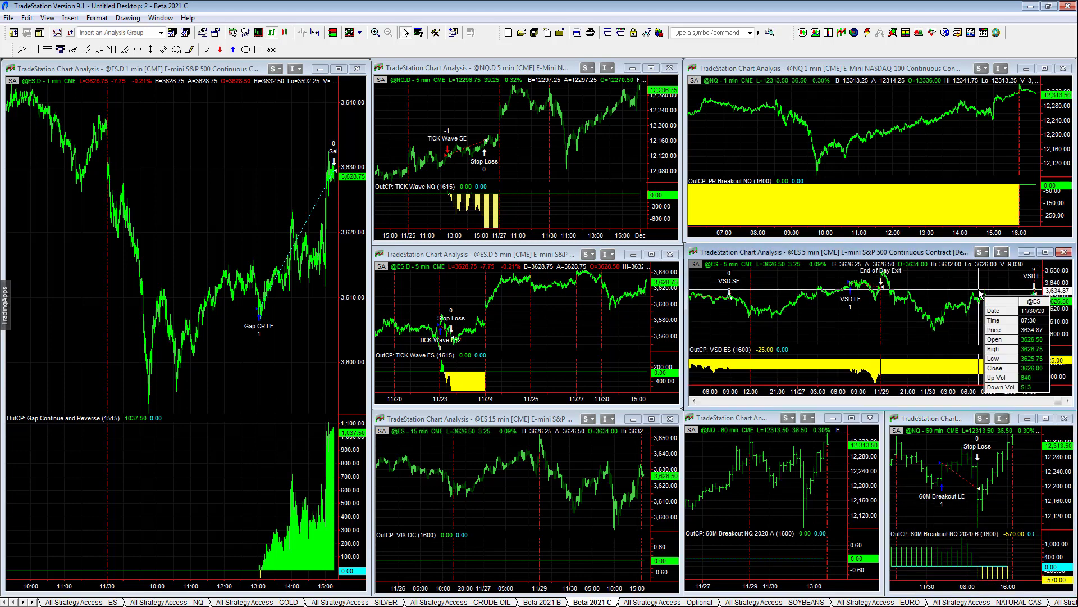
pyautogui.doubleClick(804, 69)
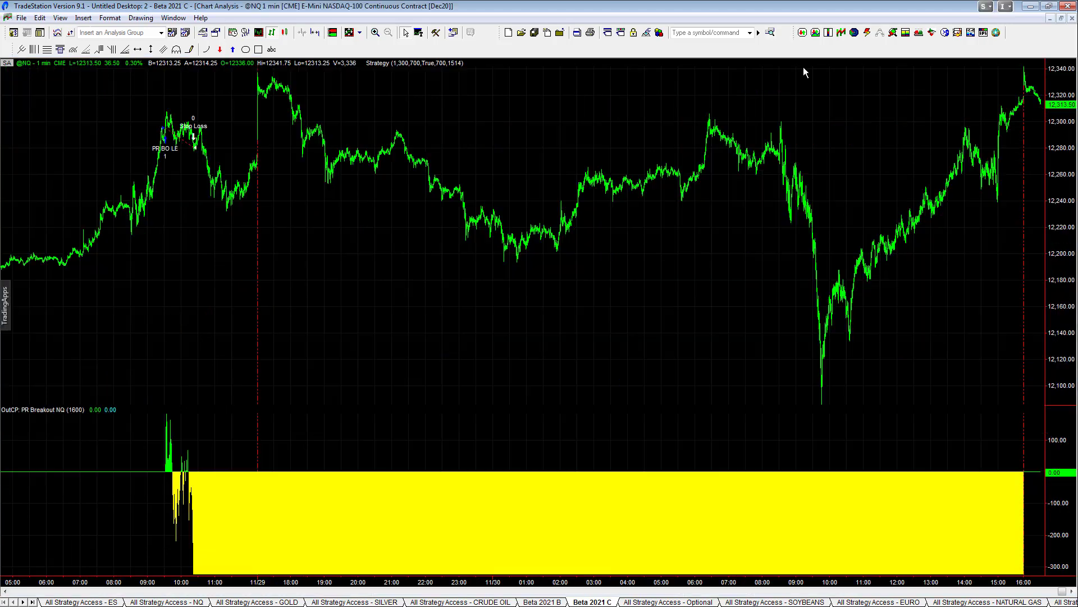
pyautogui.moveTo(216, 312)
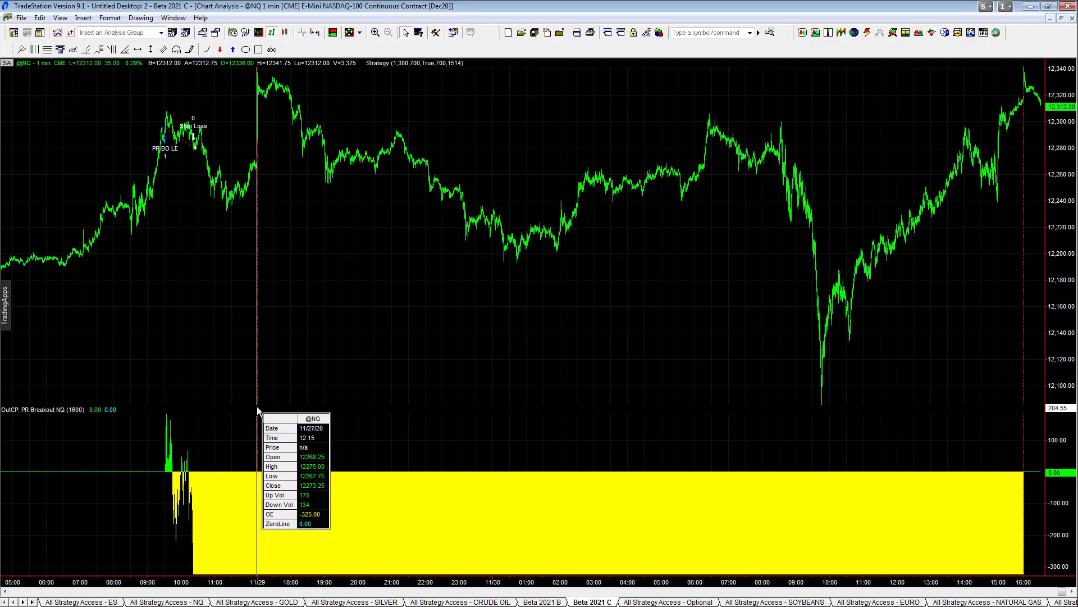
pyautogui.click(1062, 19)
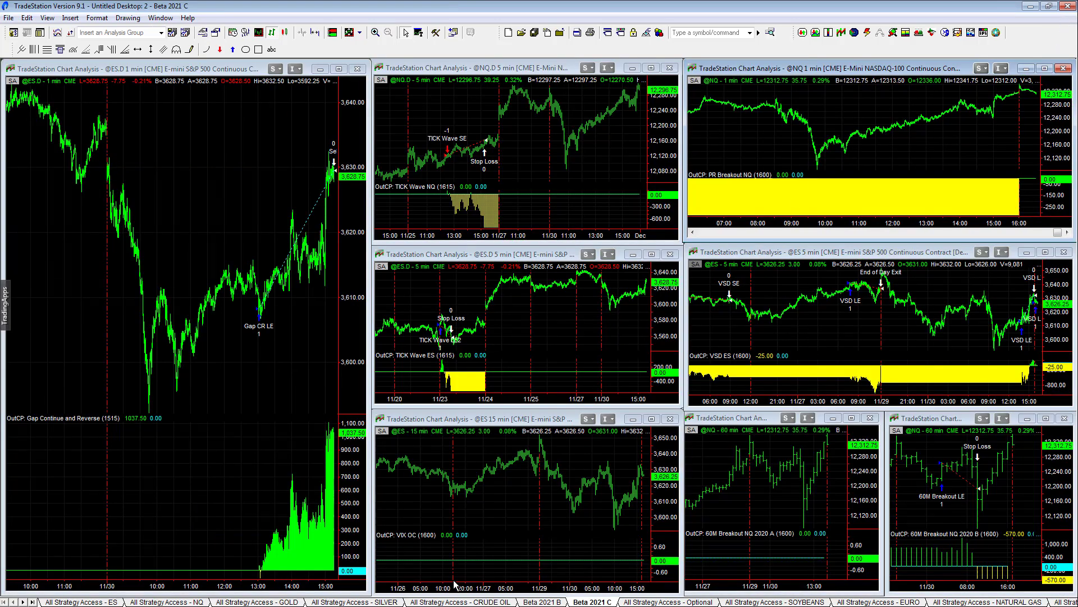
# Open the Optional and SOYBEANS workspaces and inspect the Soybeans DT III trade
pyautogui.click(662, 602)
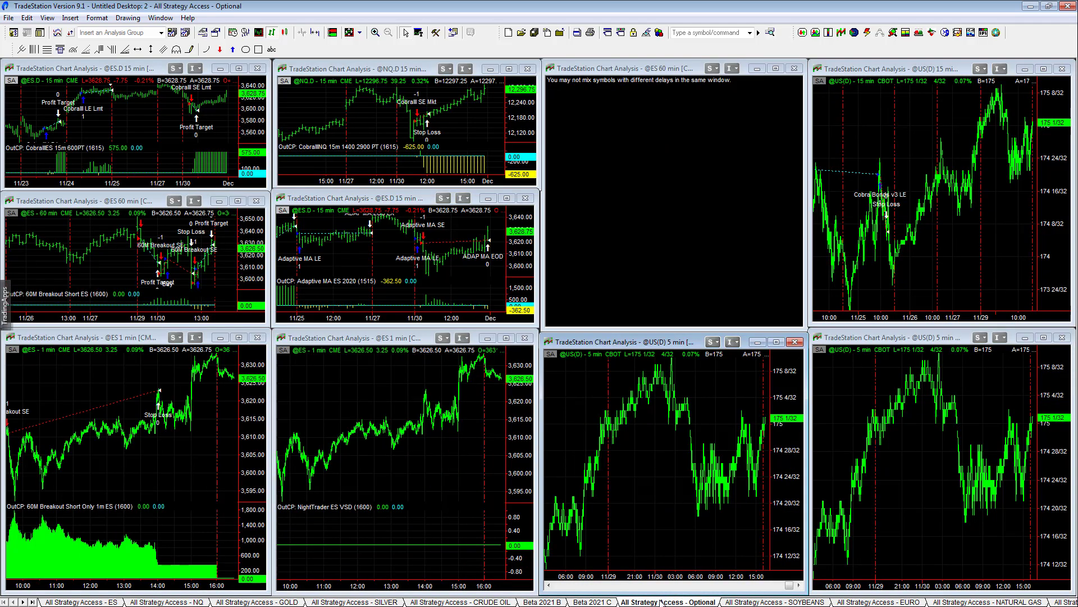
pyautogui.click(797, 602)
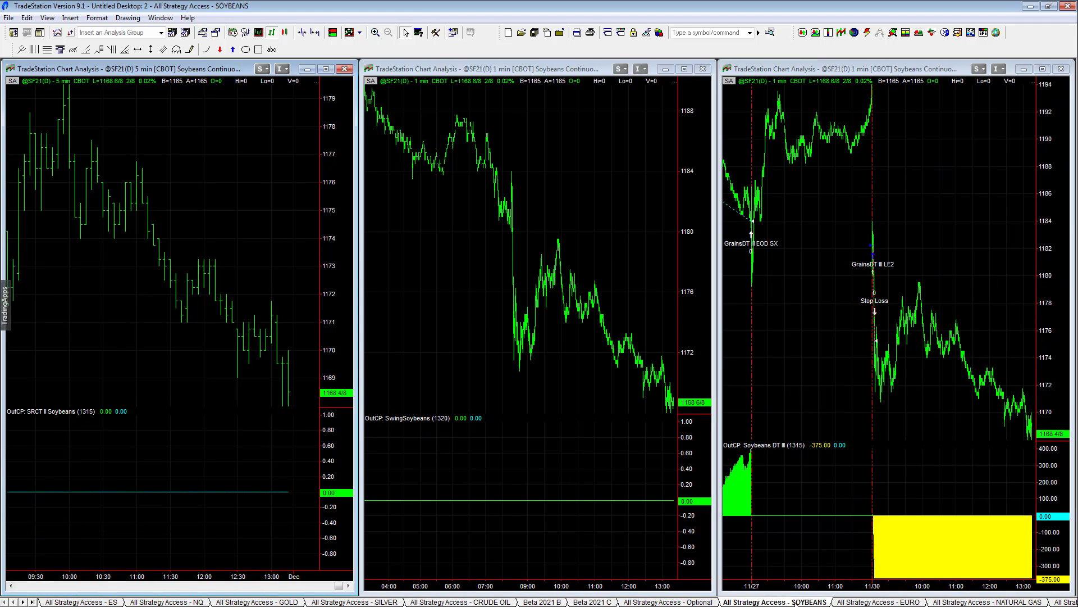
pyautogui.click(837, 357)
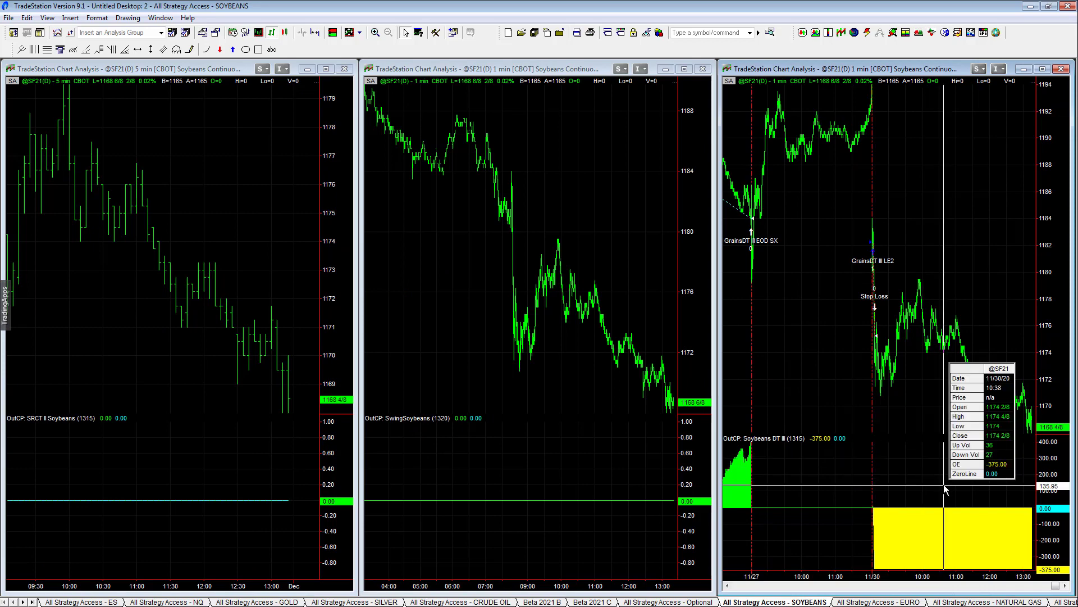
# Review the EURO, NATURAL GAS, RBOB and OLD workspaces in turn and return to the GOLD workspace
pyautogui.click(878, 603)
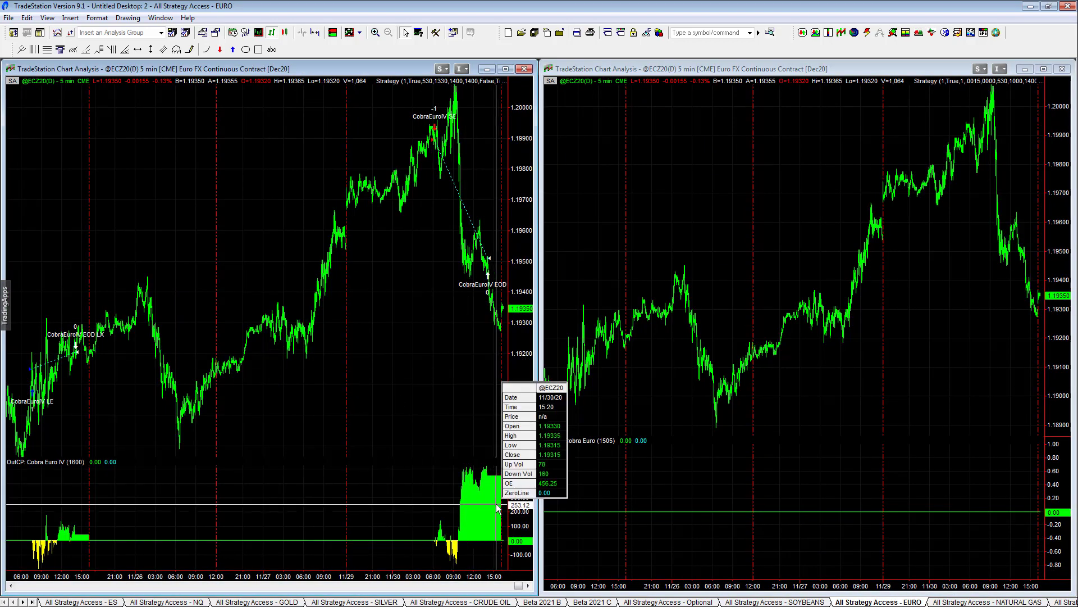
pyautogui.click(1019, 603)
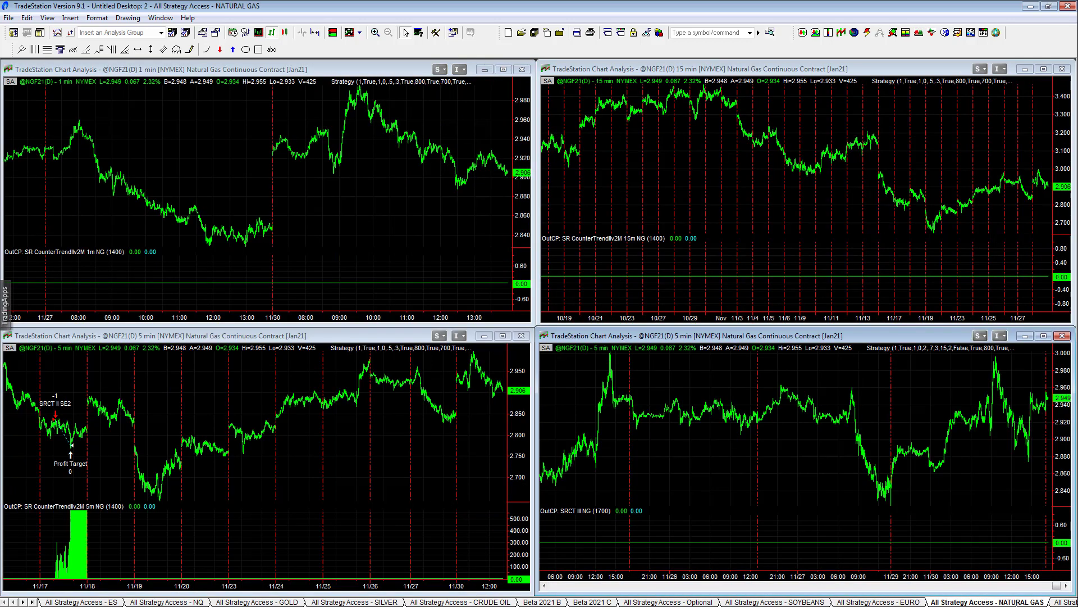
pyautogui.click(1066, 602)
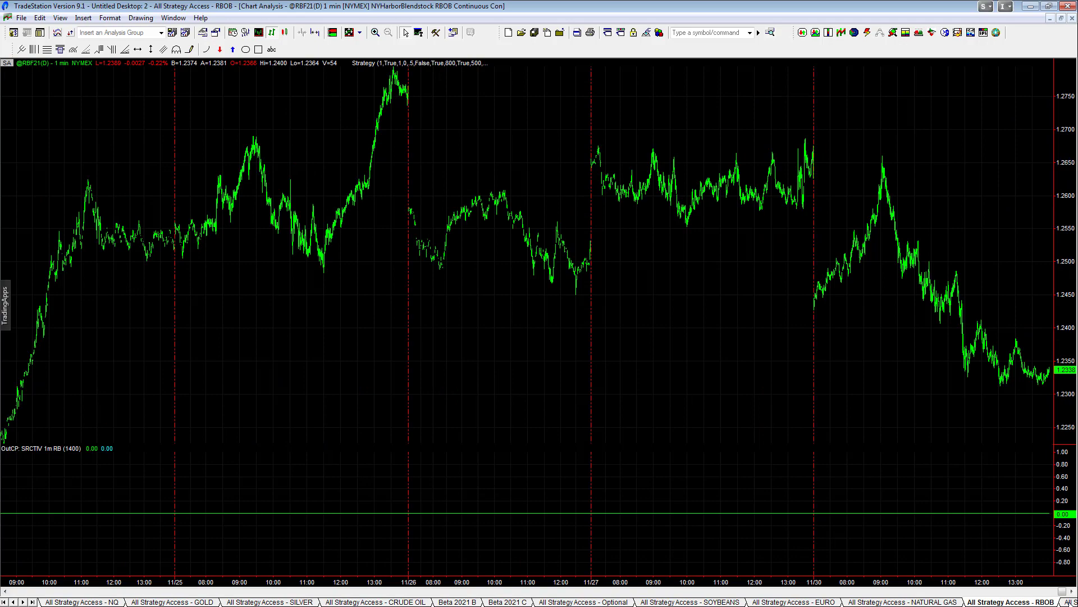
pyautogui.click(1070, 602)
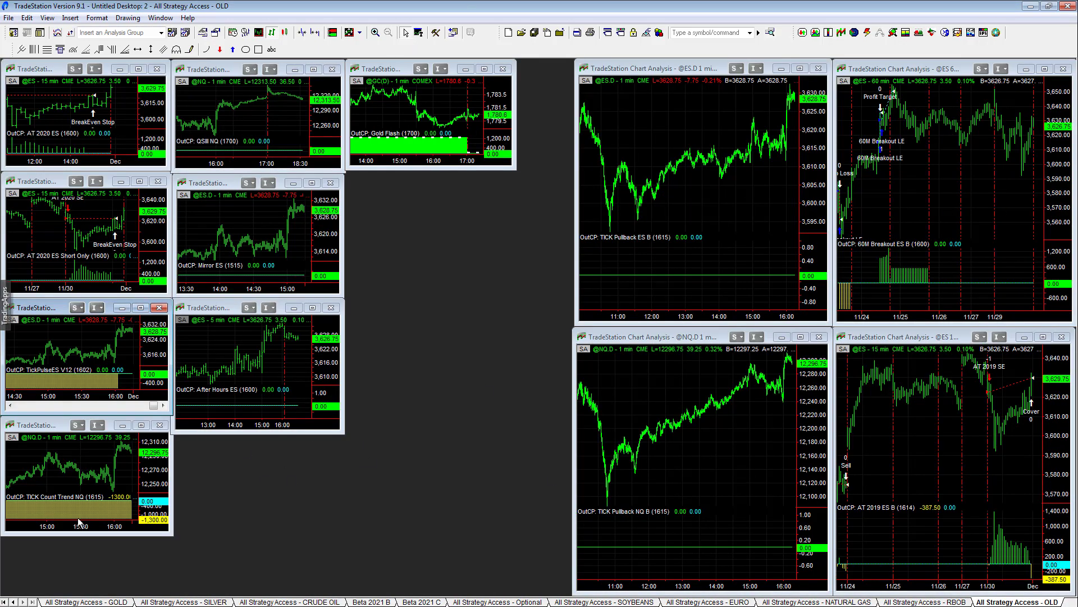
pyautogui.click(104, 601)
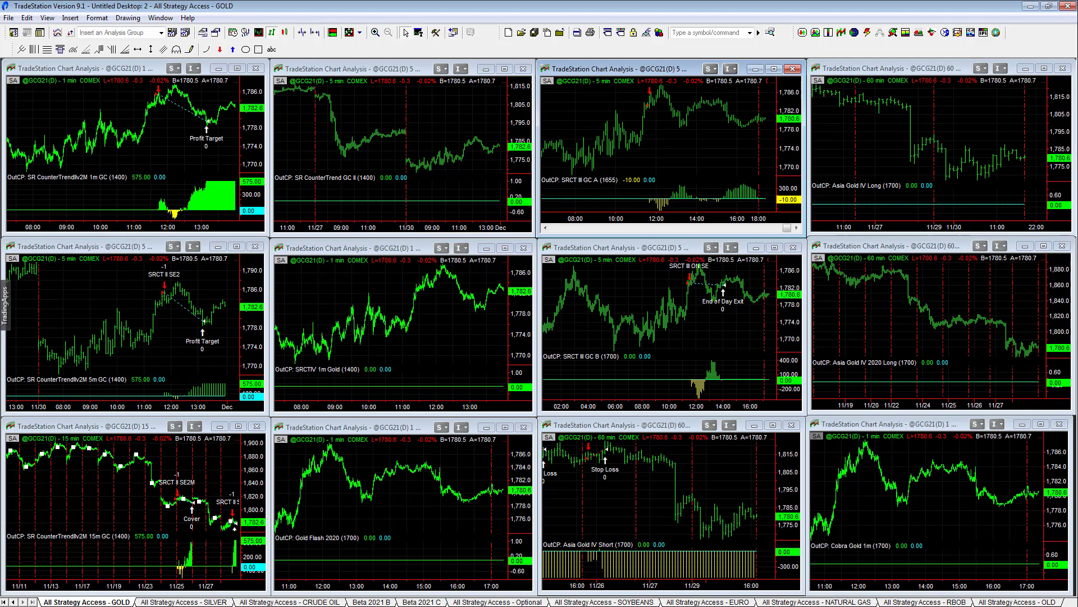
# Switch to the Excel portfolio calculator and choose the ALL 78 Strategies (November 24, 2020 - Prelim) portfolio
pyautogui.hotkey('alt', 'Tab')
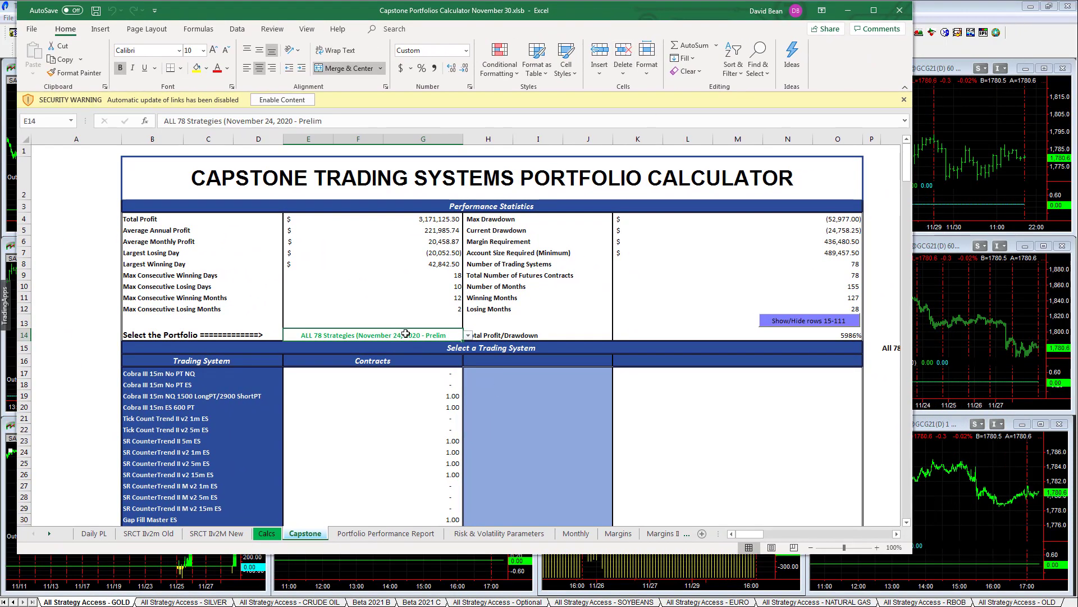
pyautogui.click(467, 335)
pyautogui.click(416, 345)
pyautogui.click(468, 336)
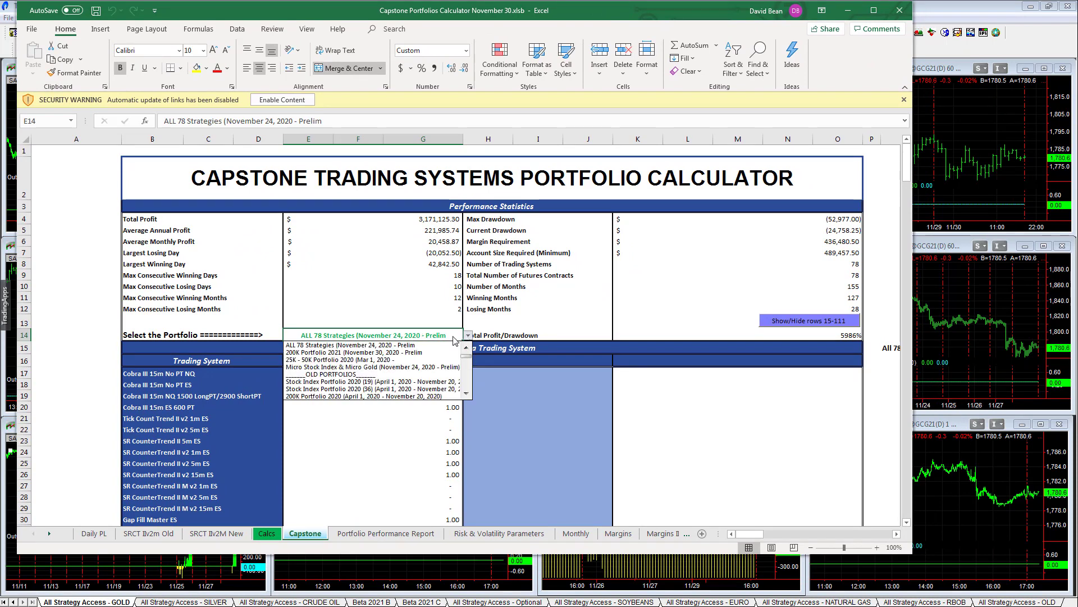
pyautogui.click(440, 343)
# Examine the Monthly Results table for the ALL 78 Strategies portfolio, checking November 2020 and the December values from 2016 to 2020
pyautogui.moveTo(907, 160); pyautogui.dragTo(904, 467)
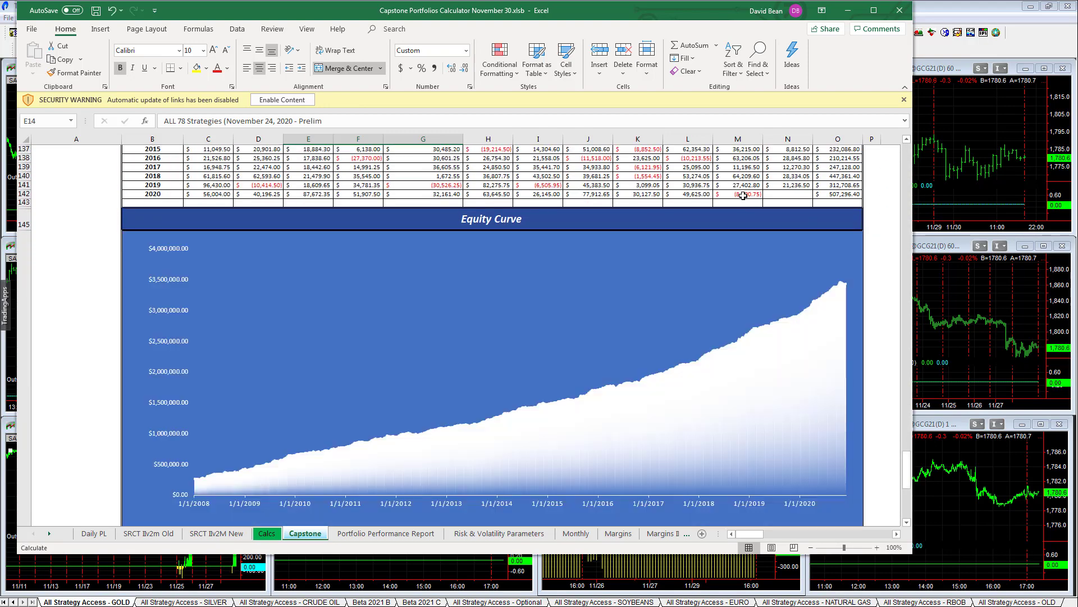
pyautogui.click(739, 194)
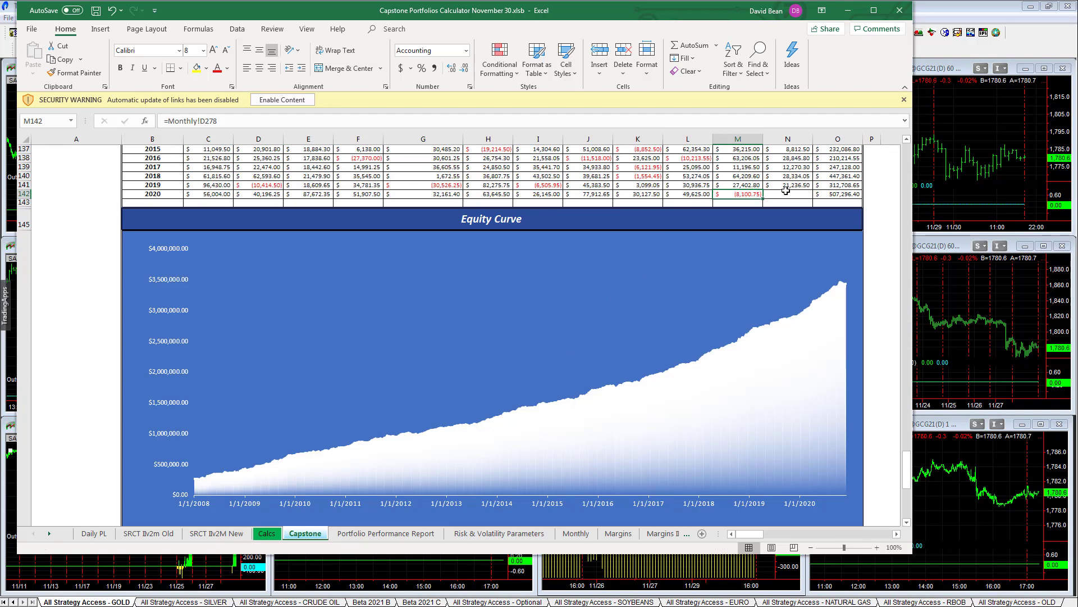
pyautogui.click(558, 181)
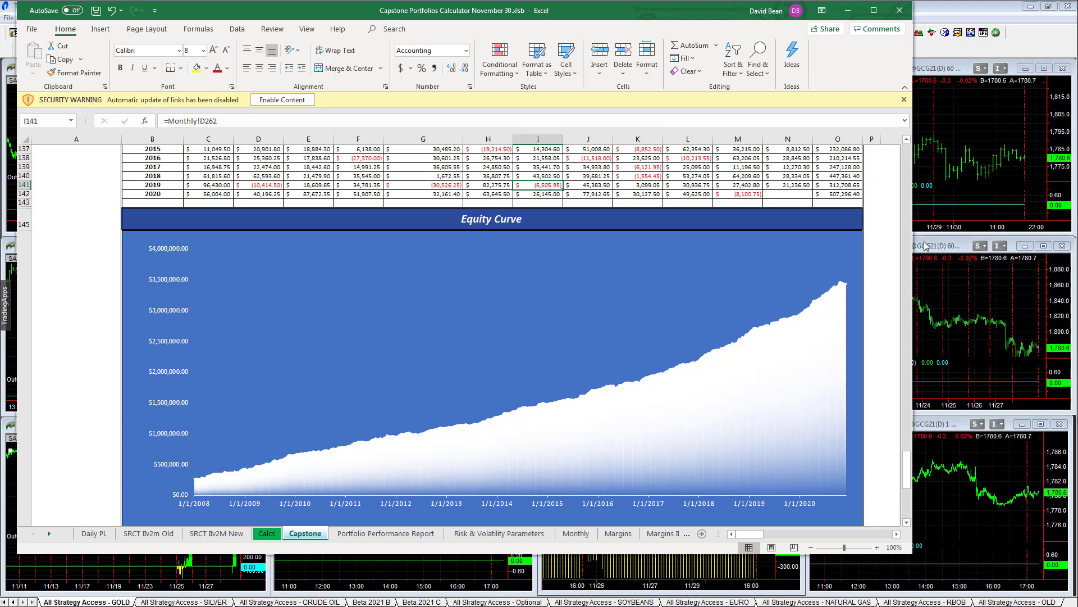
pyautogui.moveTo(906, 469); pyautogui.dragTo(906, 430)
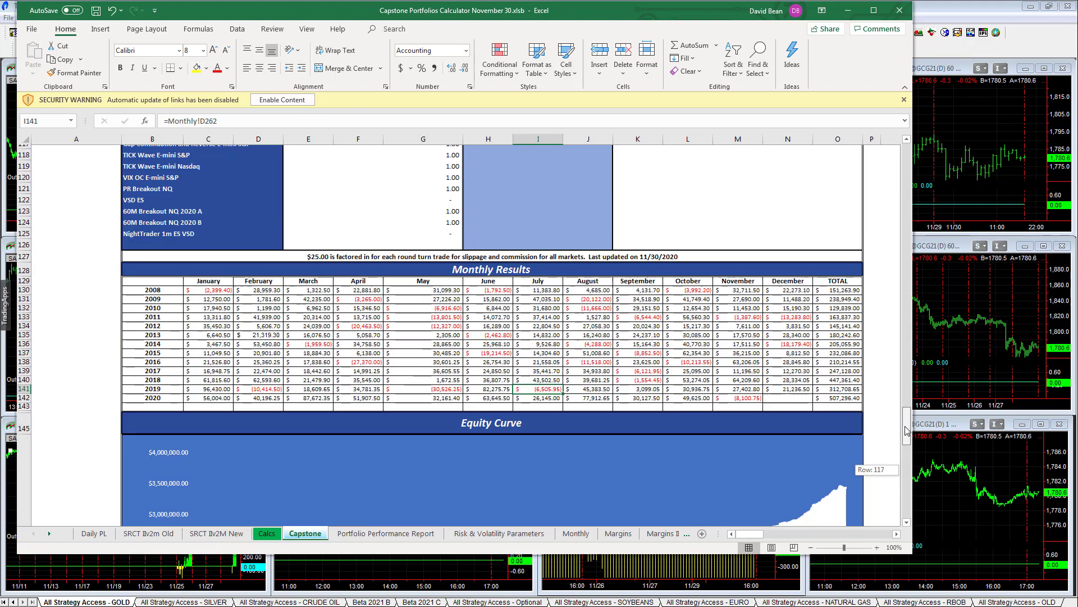
pyautogui.scroll(-3, 795, 337)
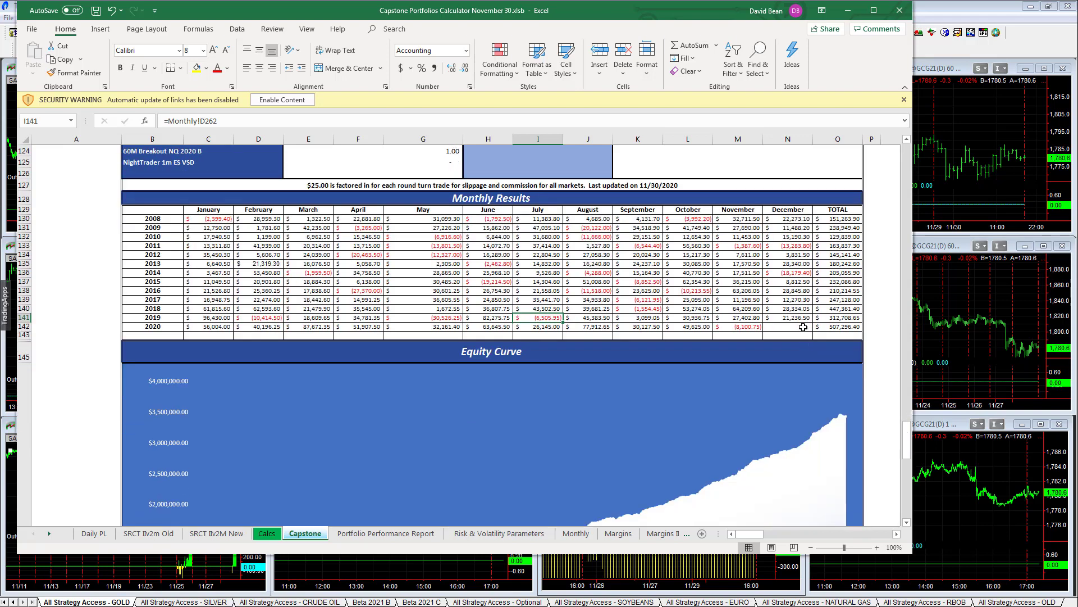
pyautogui.click(795, 326)
pyautogui.moveTo(790, 289); pyautogui.dragTo(789, 327)
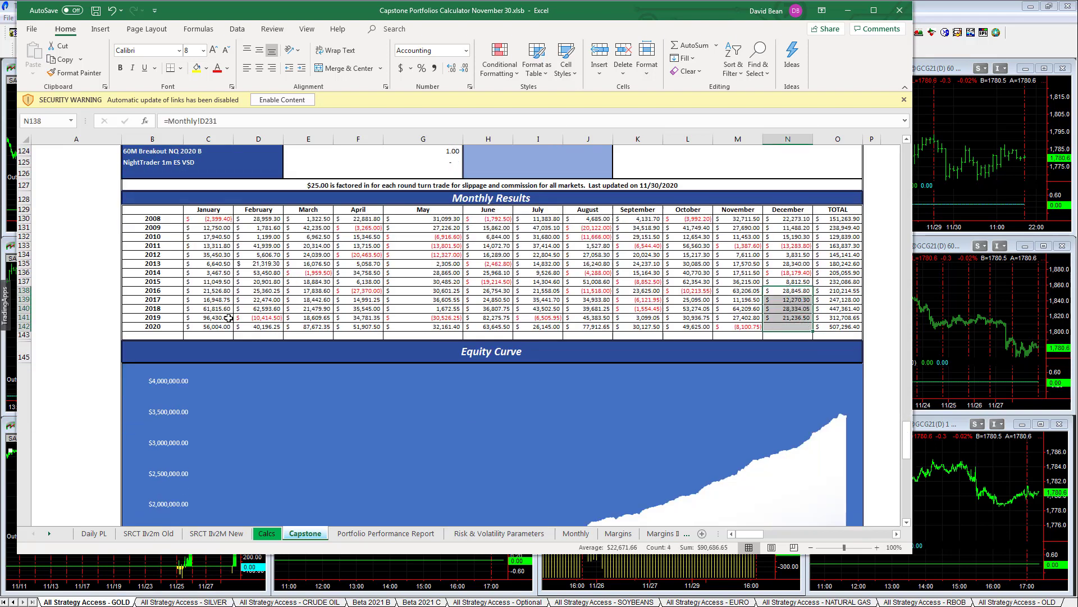
# Examine the drawdown chart below the equity curve, comparing its most recent low with the earlier deep drawdown
pyautogui.moveTo(906, 441); pyautogui.dragTo(905, 391)
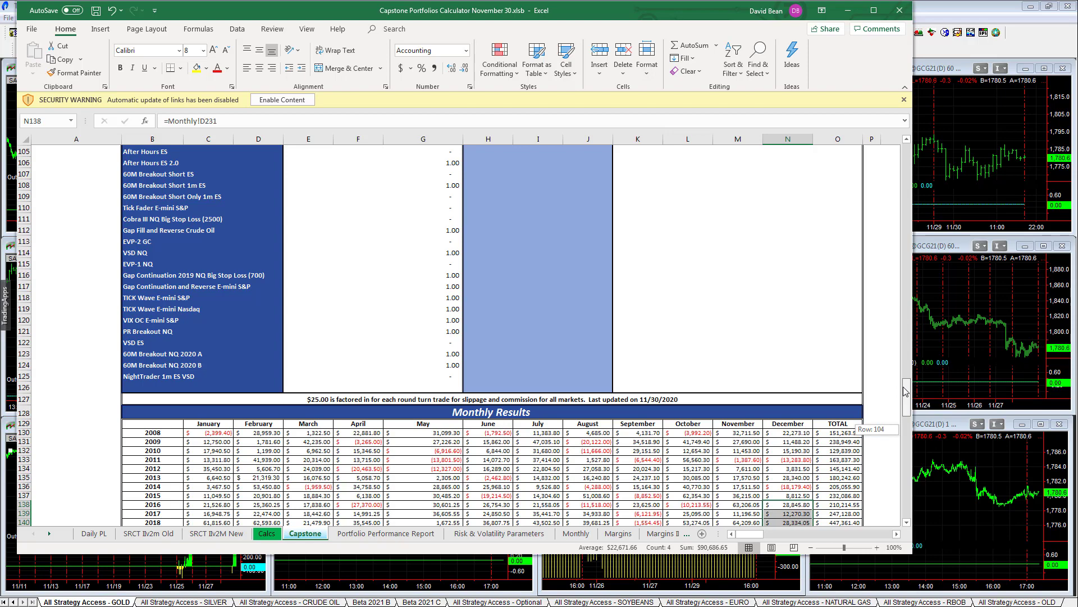
pyautogui.moveTo(909, 403); pyautogui.dragTo(902, 482)
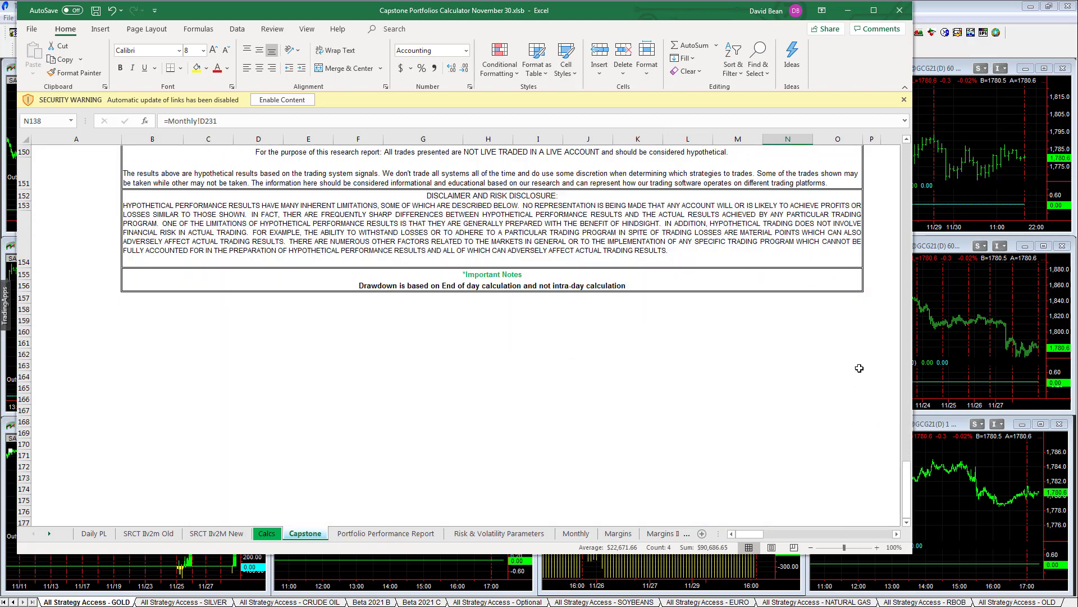
pyautogui.scroll(1, 862, 362)
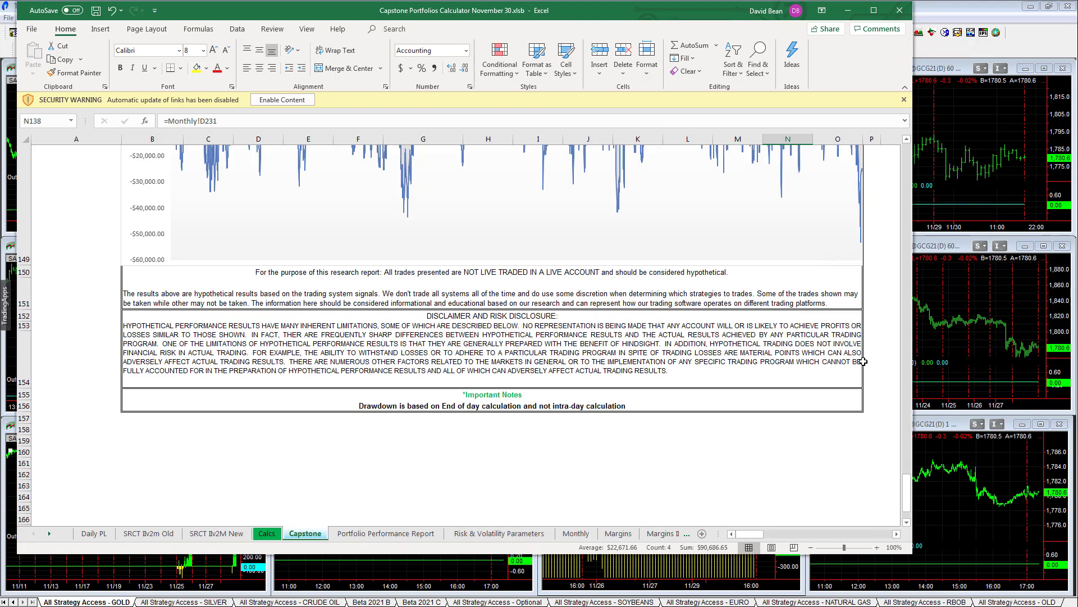
pyautogui.click(862, 285)
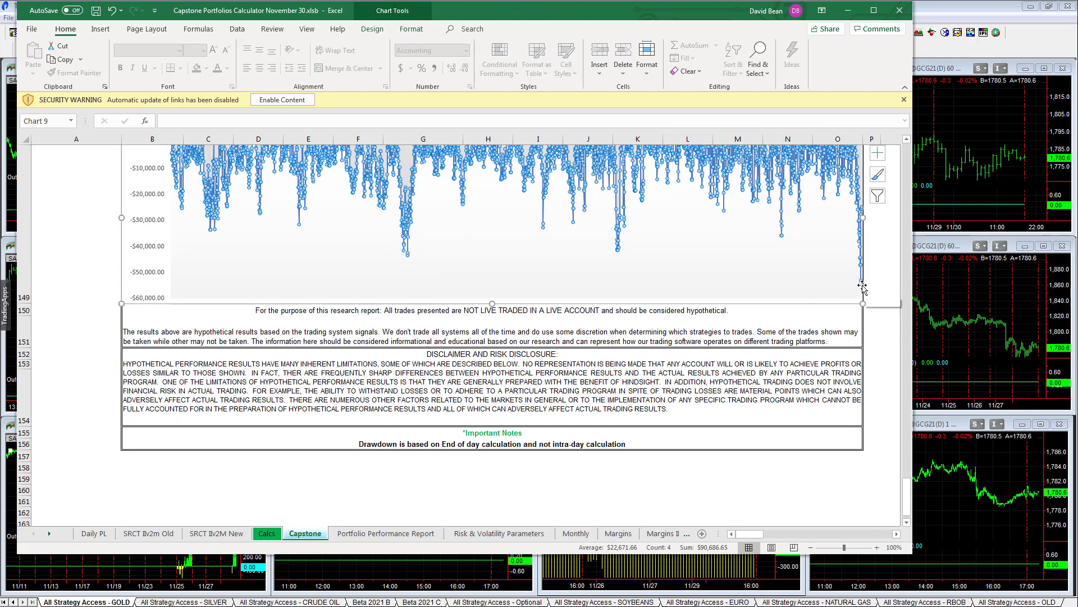
pyautogui.click(798, 257)
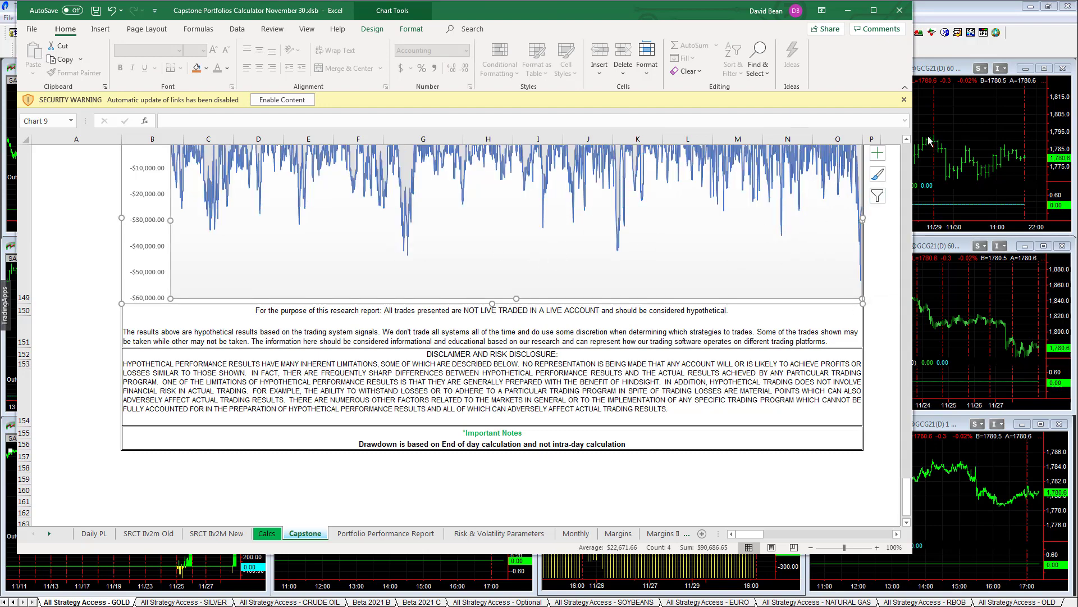
pyautogui.click(907, 140)
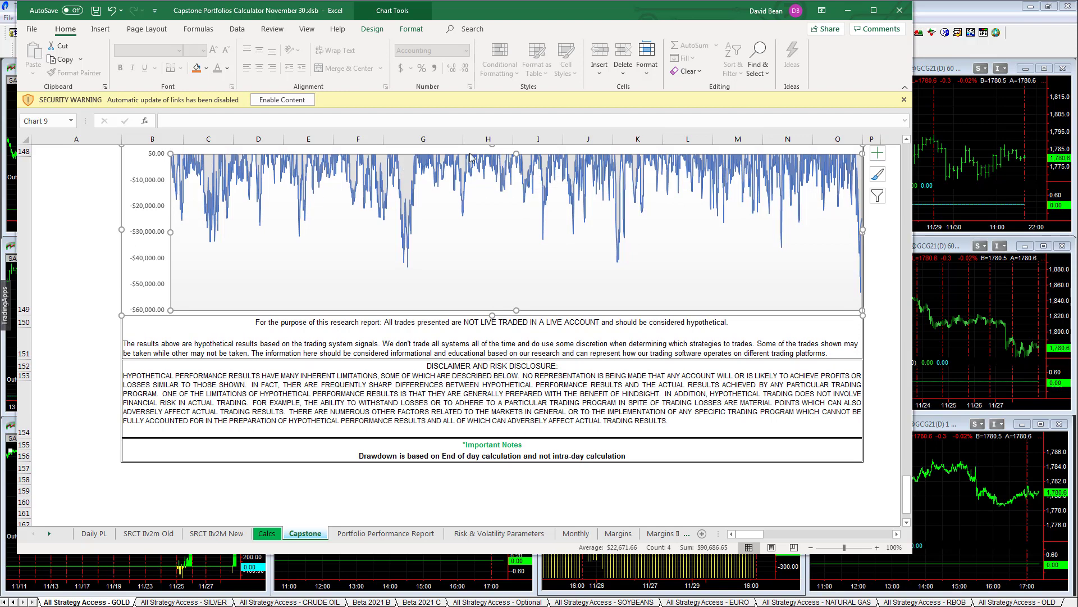
pyautogui.click(417, 160)
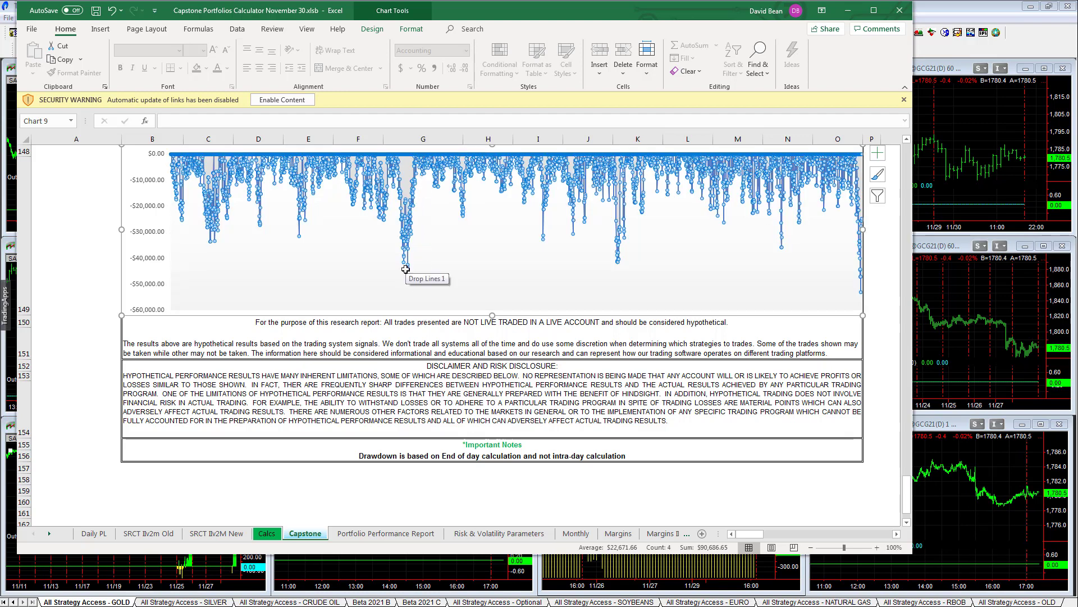
pyautogui.moveTo(410, 269)
# Switch the calculator to the 200K Portfolio 2021 (November 30, 2020 - Prelim) portfolio and check its current drawdown
pyautogui.moveTo(909, 498); pyautogui.dragTo(907, 151)
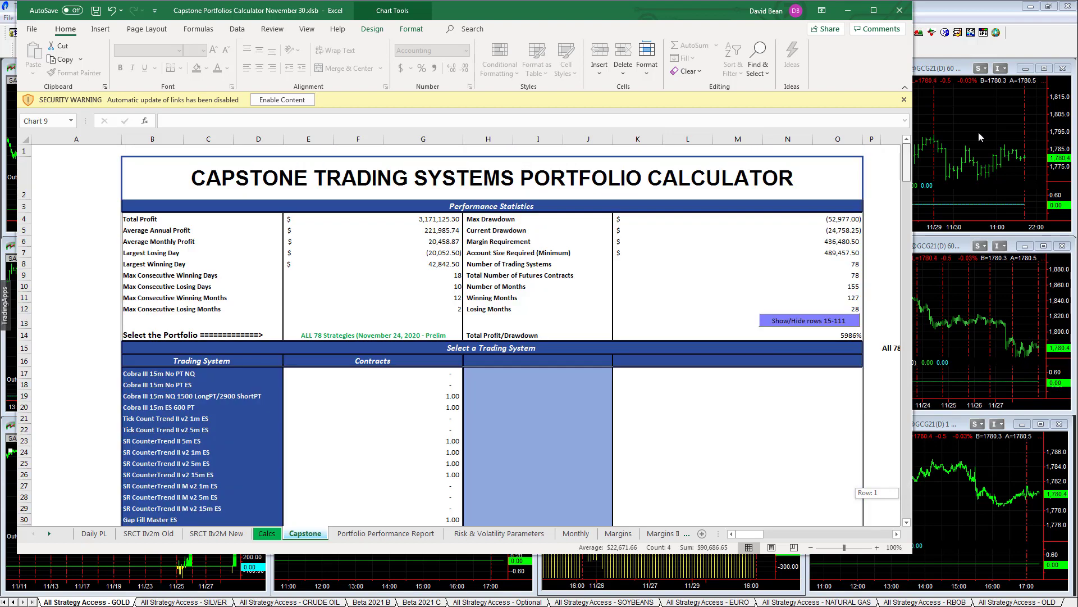
pyautogui.click(430, 329)
pyautogui.click(470, 337)
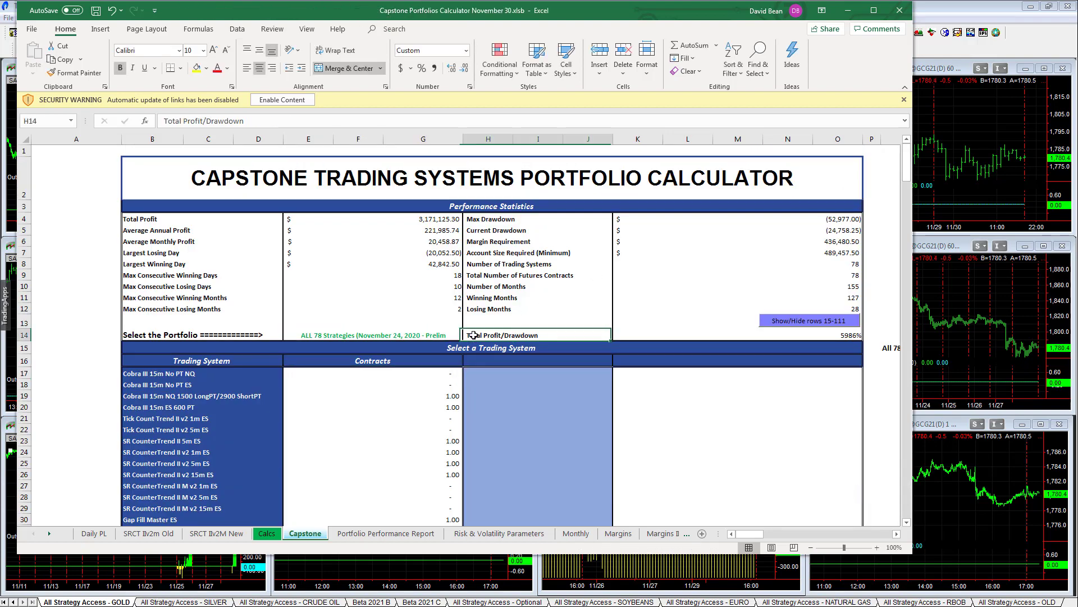
pyautogui.click(460, 337)
pyautogui.click(469, 337)
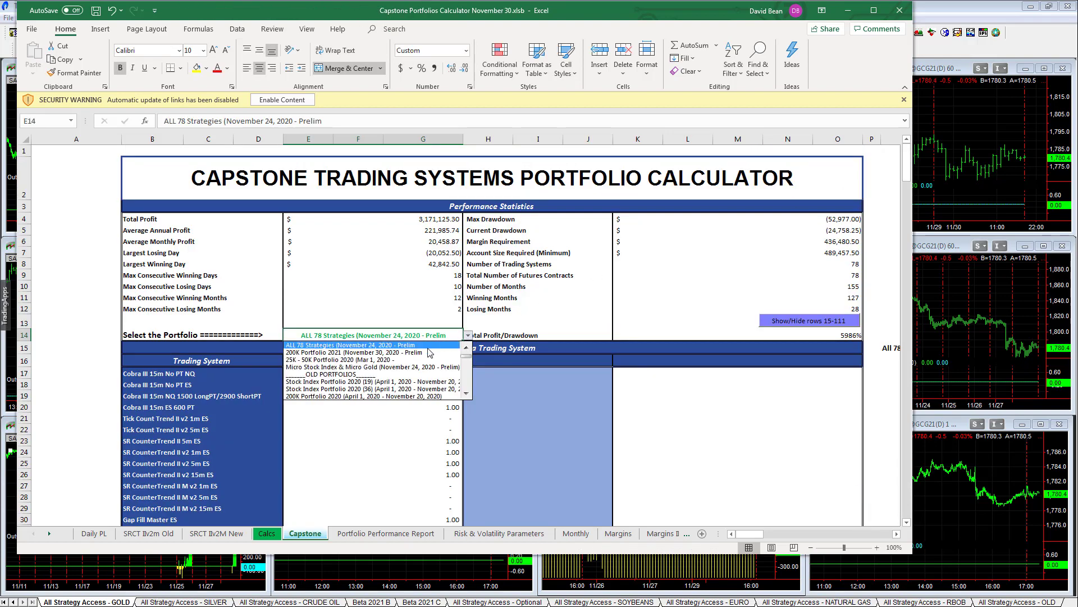
pyautogui.click(430, 356)
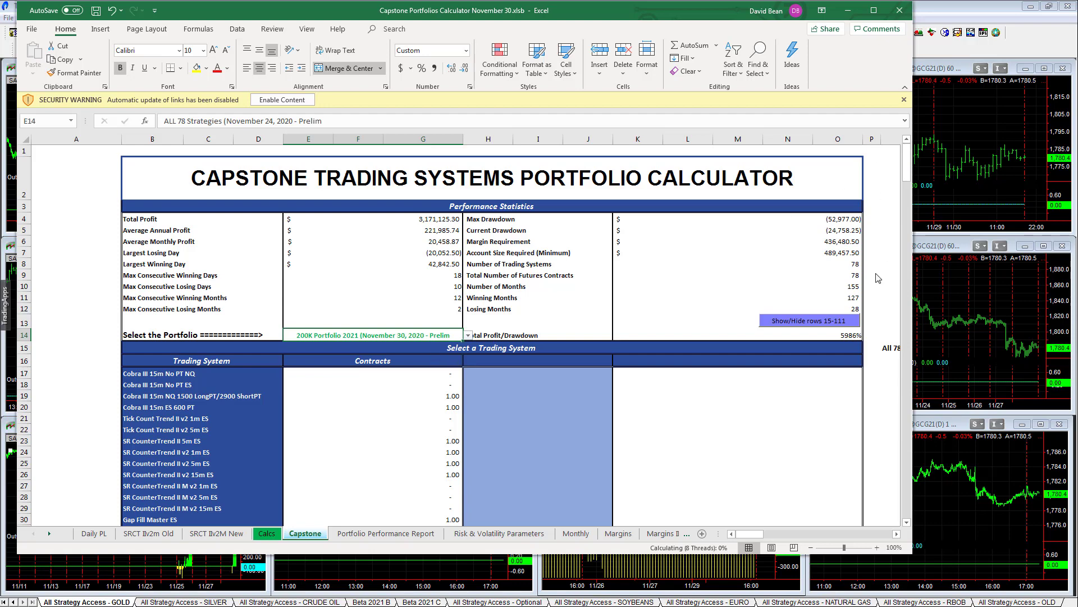
pyautogui.click(809, 228)
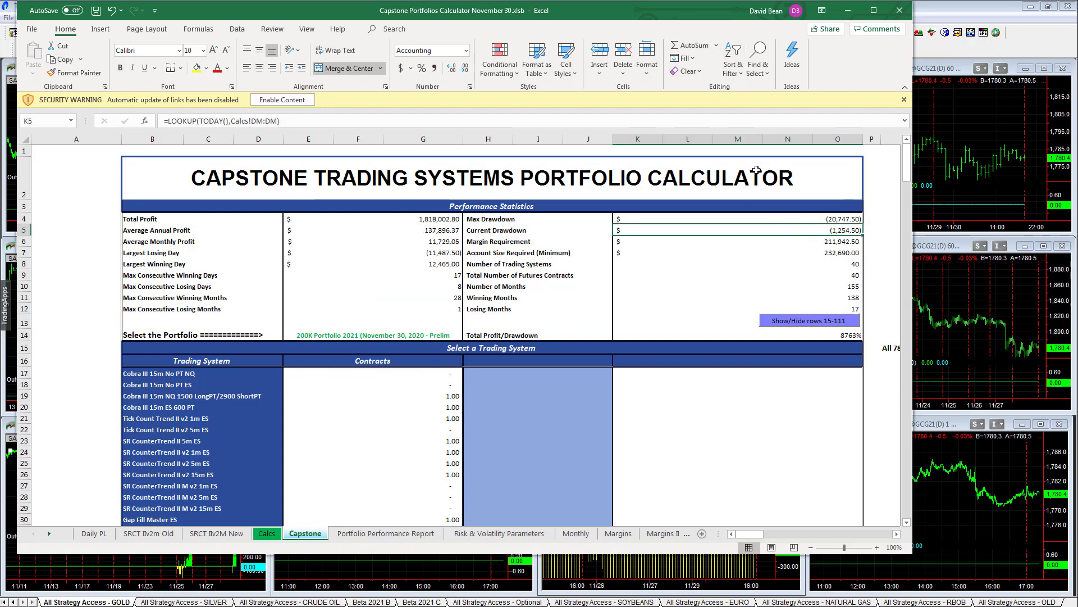
# Maximize the workbook window and examine the 200K Portfolio 2021 Monthly Results table
pyautogui.doubleClick(663, 12)
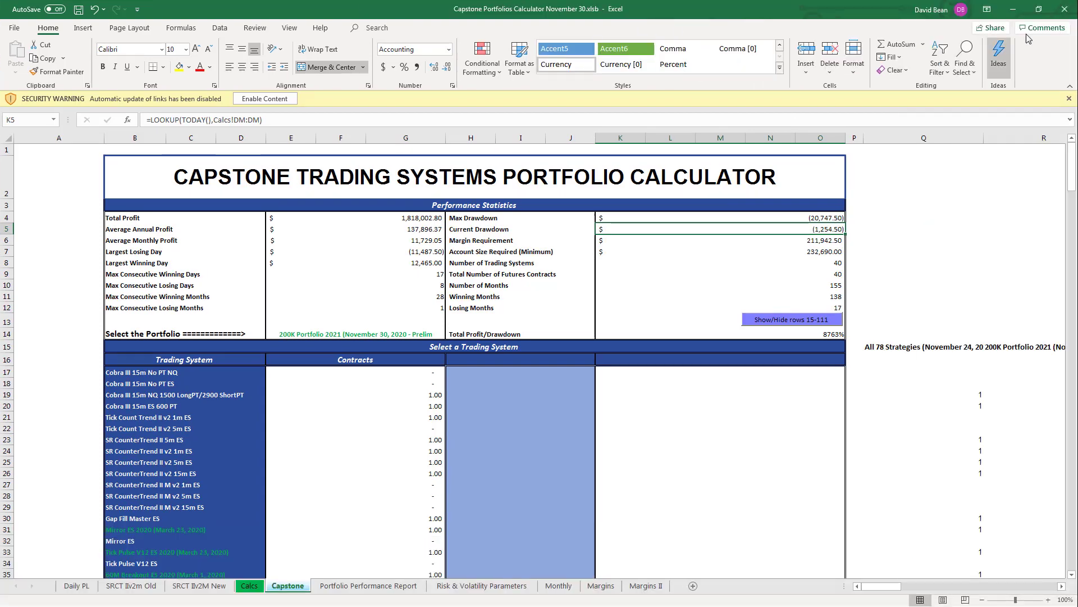
pyautogui.moveTo(1072, 168); pyautogui.dragTo(1076, 431)
pyautogui.click(410, 372)
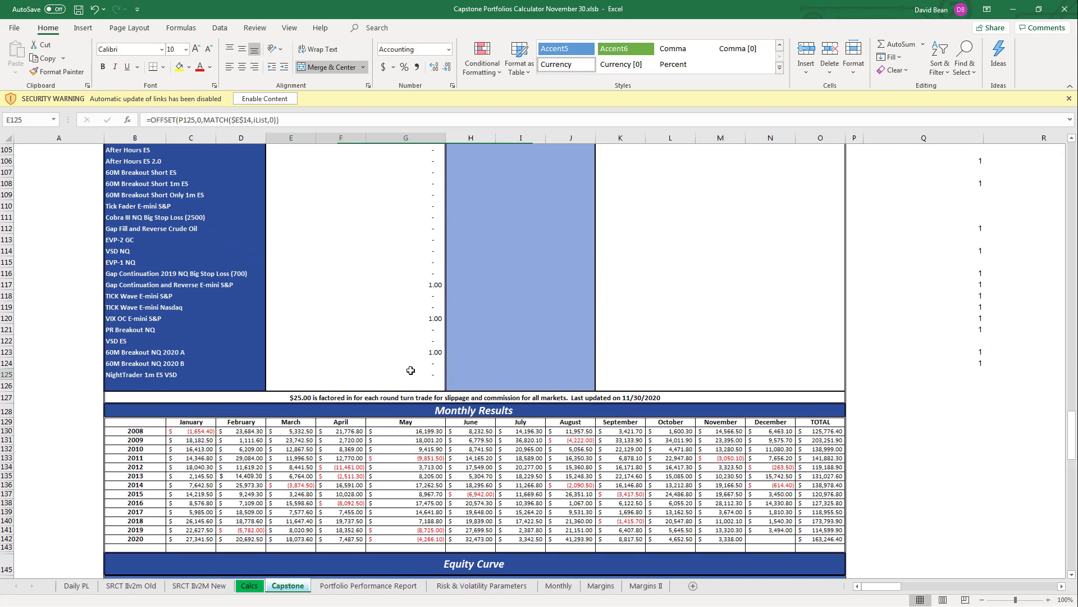
pyautogui.scroll(-3, 884, 396)
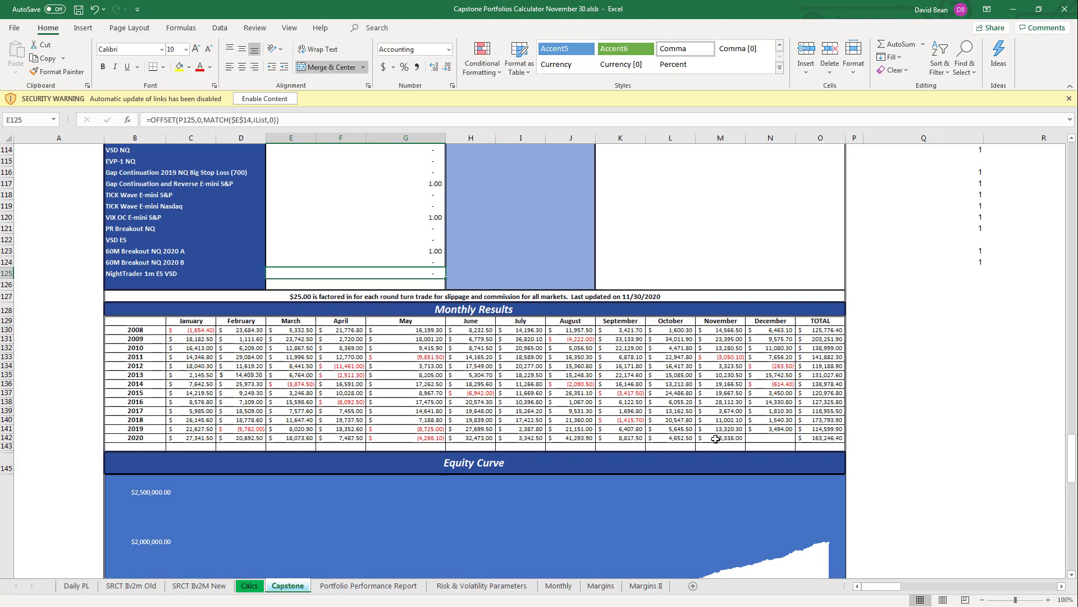
# Switch the calculator to the 25K - 50K Portfolio 2020 (Mar 1, 2020 -) portfolio
pyautogui.moveTo(1073, 459); pyautogui.dragTo(1029, 131)
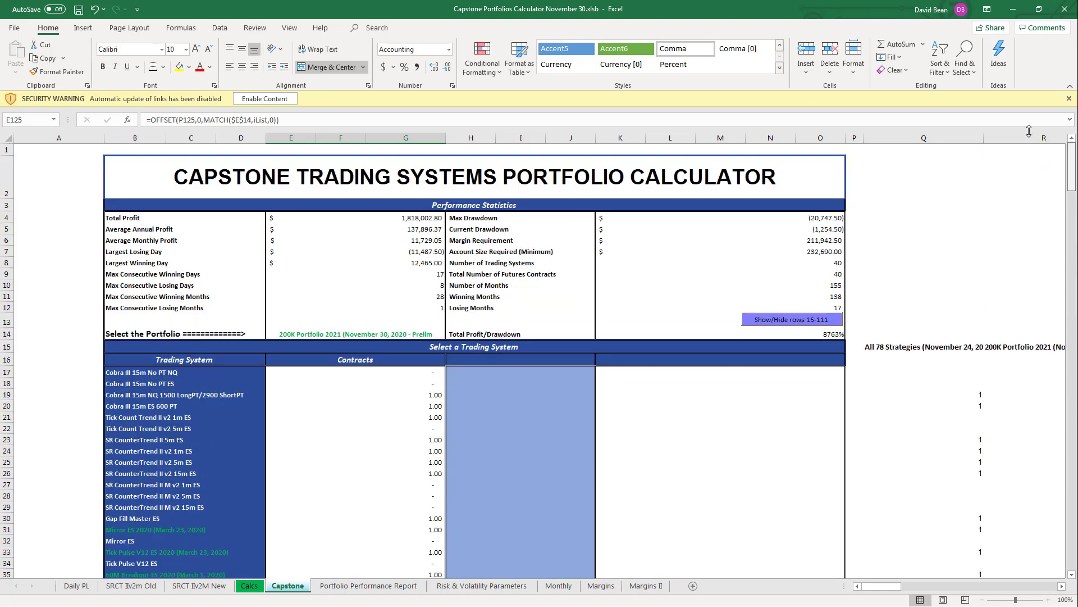
pyautogui.click(363, 338)
pyautogui.click(452, 335)
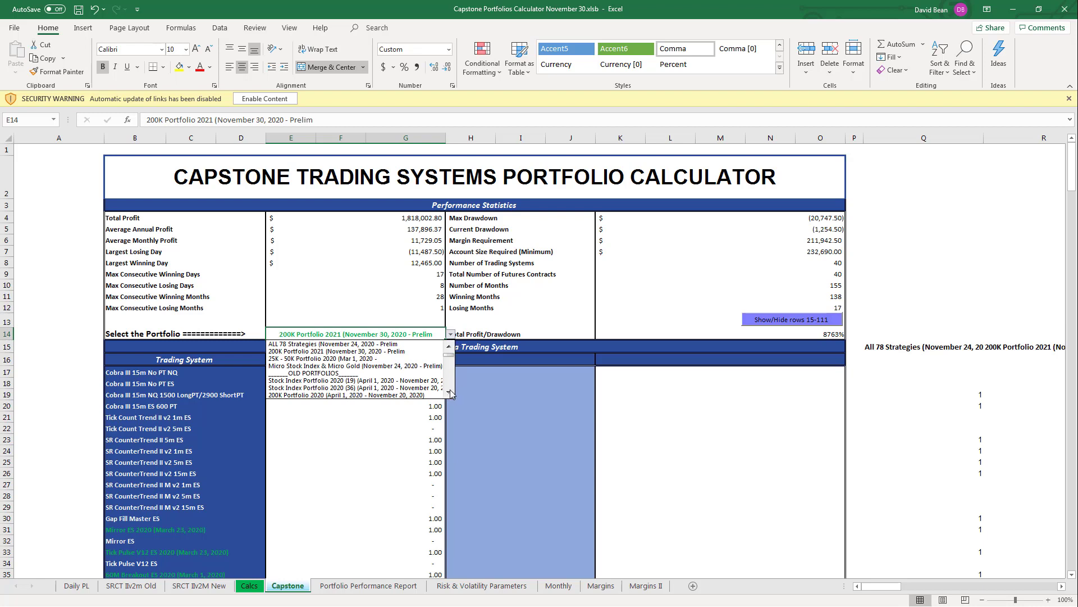
pyautogui.click(389, 359)
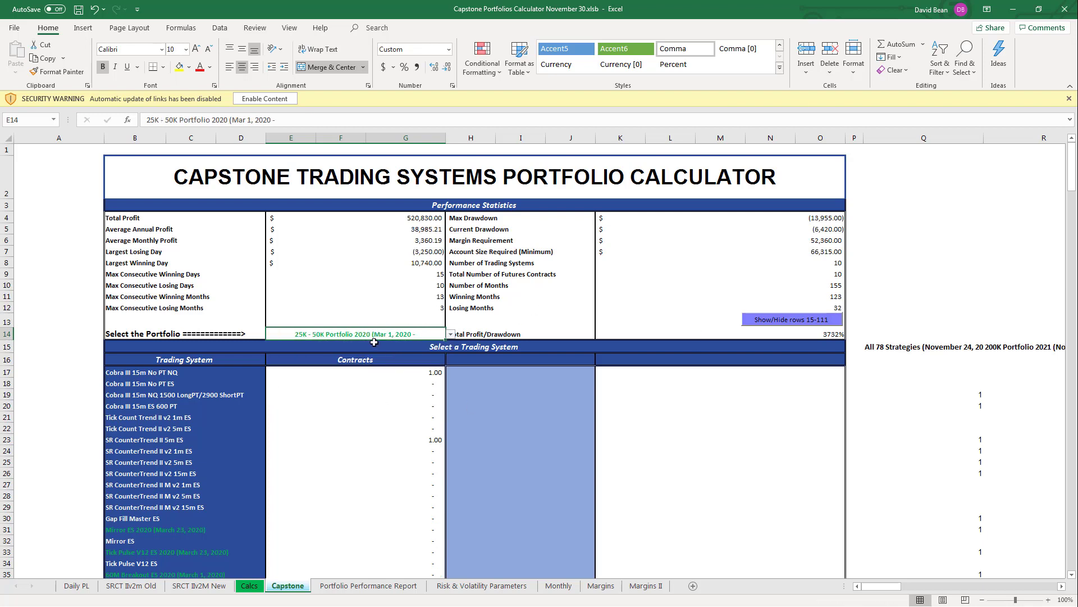
pyautogui.click(928, 231)
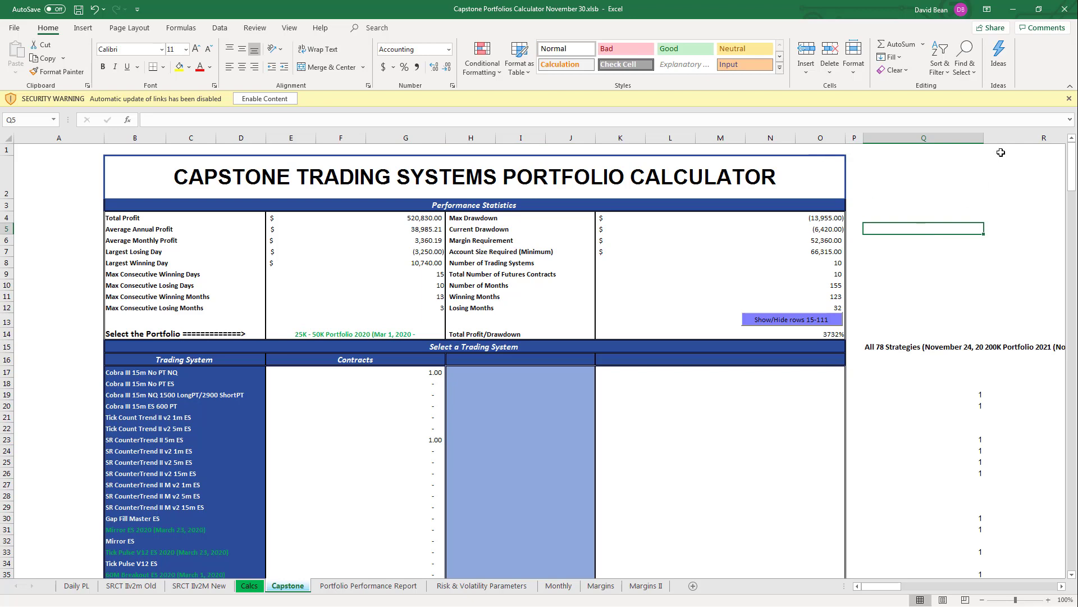
# Examine the 25K - 50K portfolio's Monthly Results for October and November 2020 and the 2020 total
pyautogui.moveTo(1074, 158); pyautogui.dragTo(1070, 492)
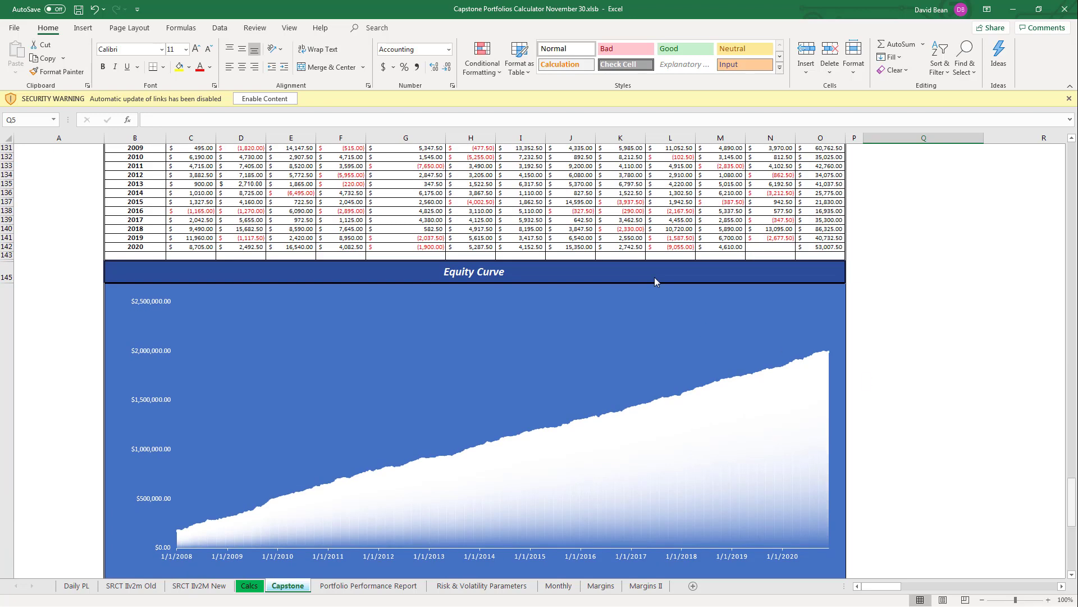
pyautogui.click(671, 248)
pyautogui.scroll(2, 913, 274)
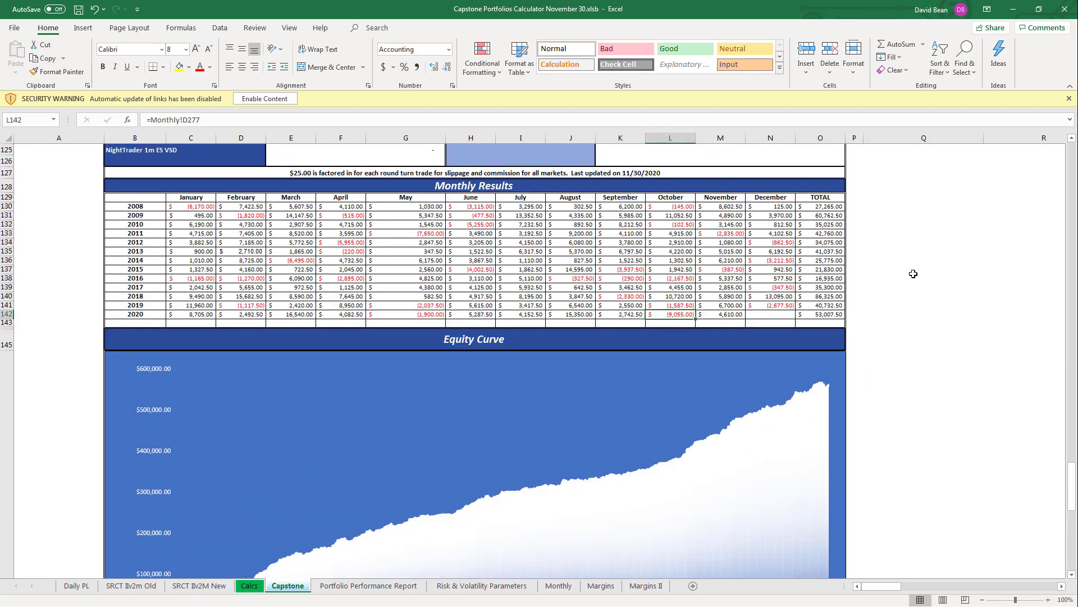
pyautogui.click(737, 315)
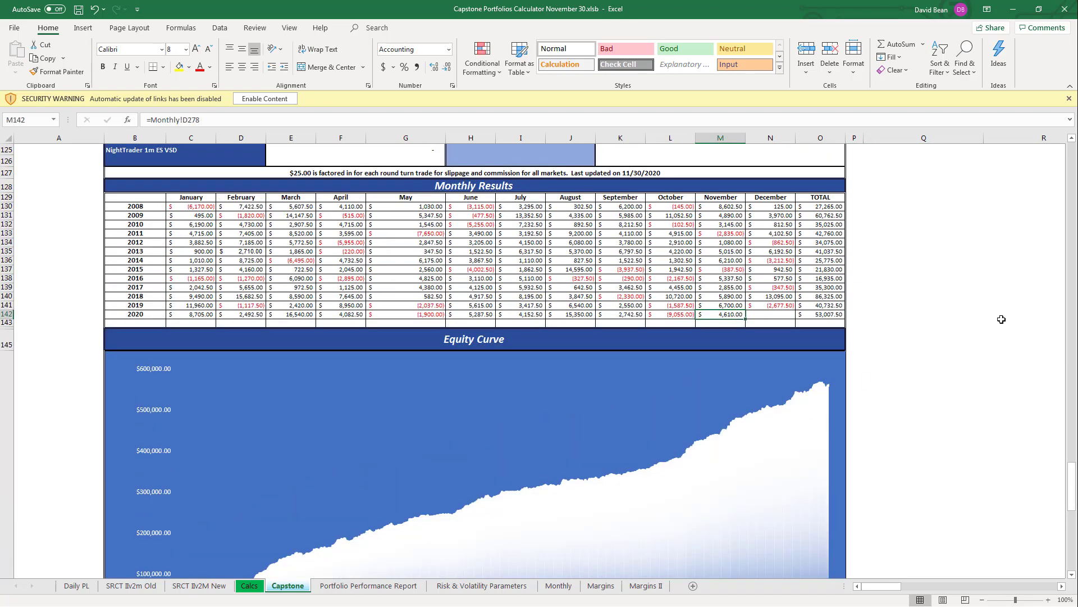
pyautogui.scroll(-2, 981, 307)
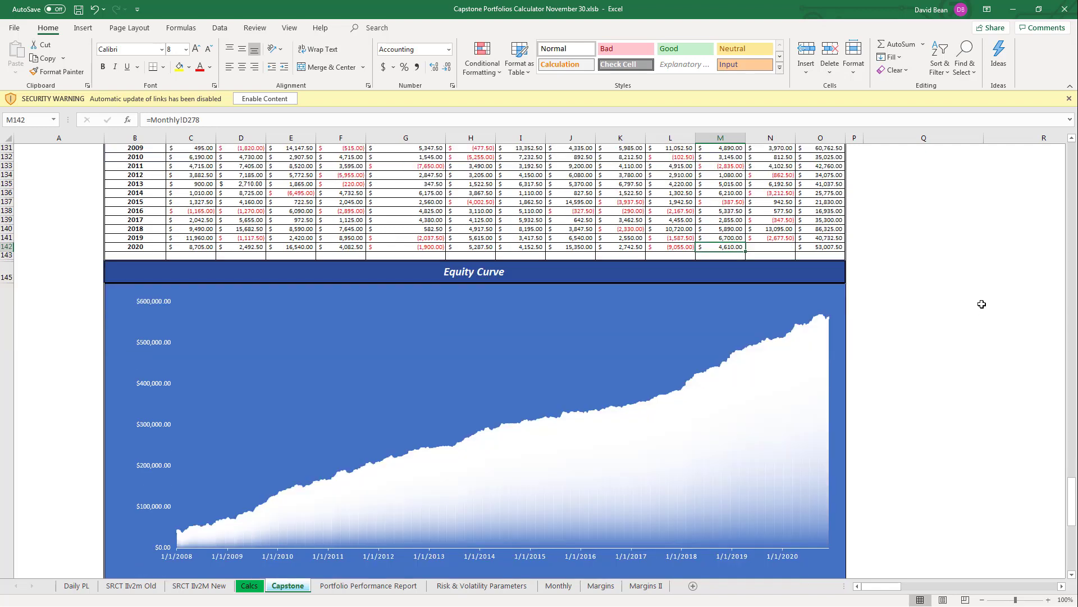
pyautogui.click(822, 246)
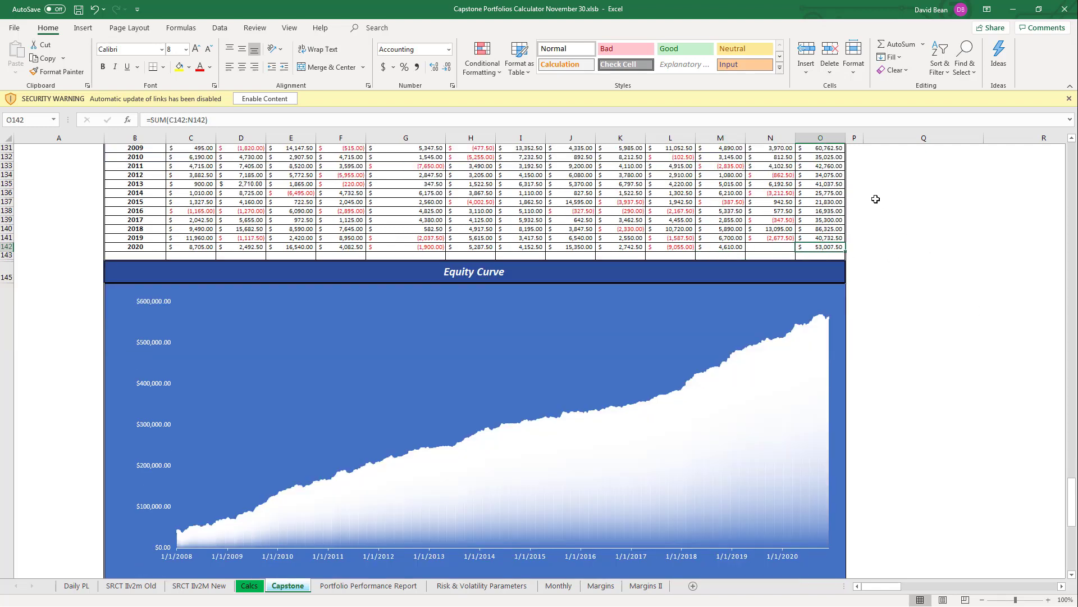
# Examine the 25K - 50K portfolio's equity and drawdown curves, comparing the latest drawdown with earlier lows
pyautogui.scroll(-7, 922, 242)
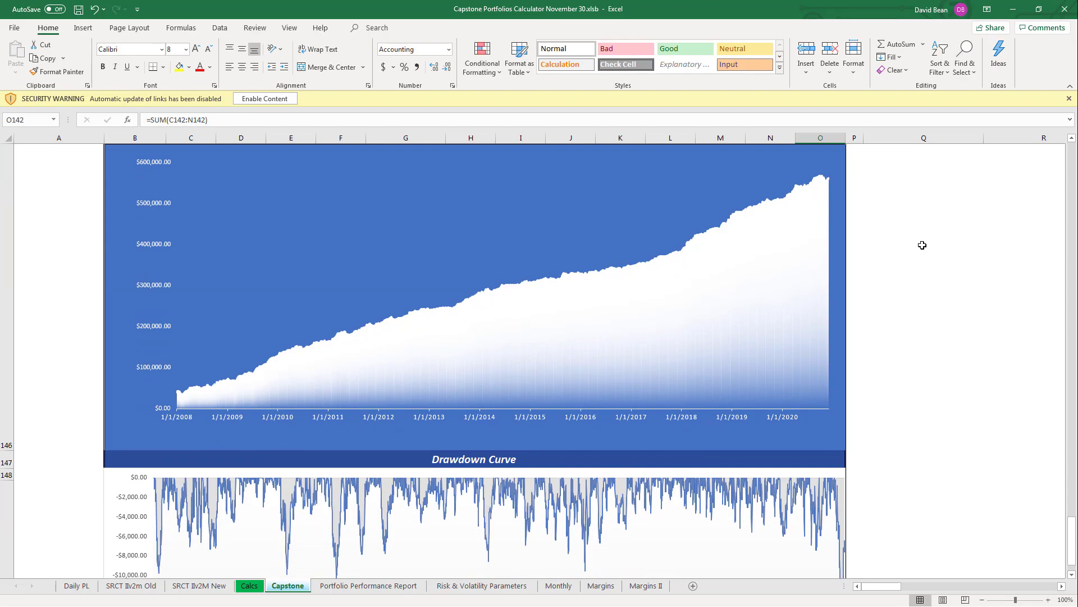
pyautogui.scroll(7, 926, 243)
pyautogui.scroll(-5, 929, 251)
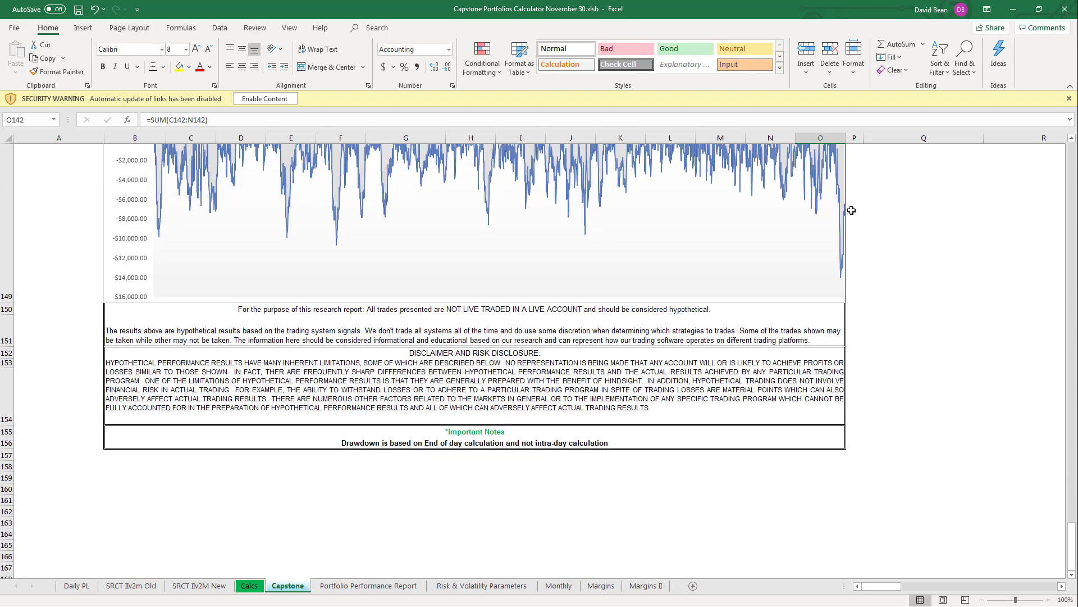
pyautogui.click(358, 245)
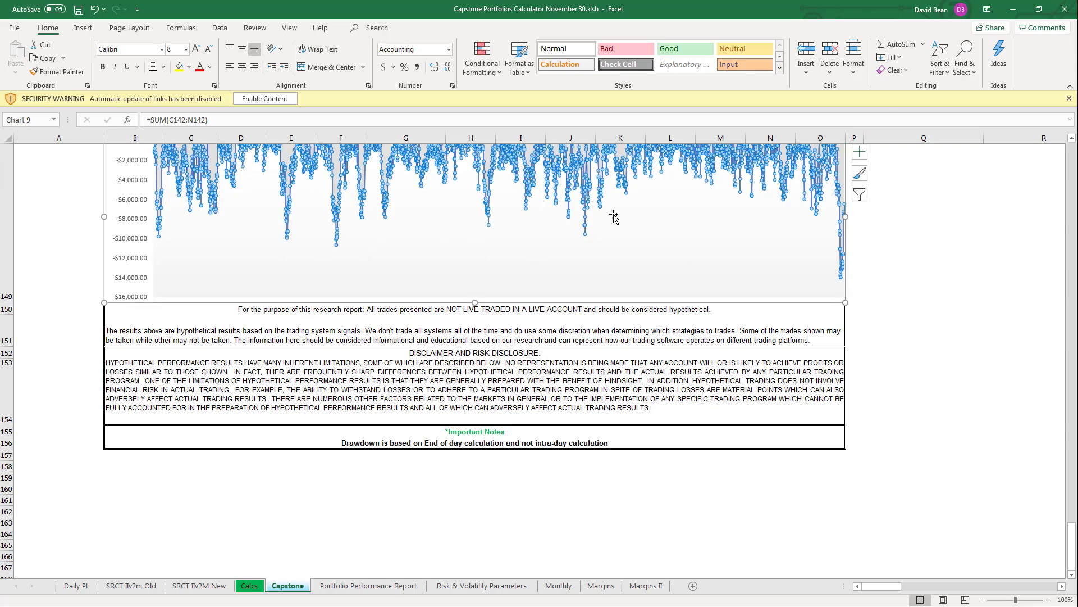
pyautogui.click(897, 225)
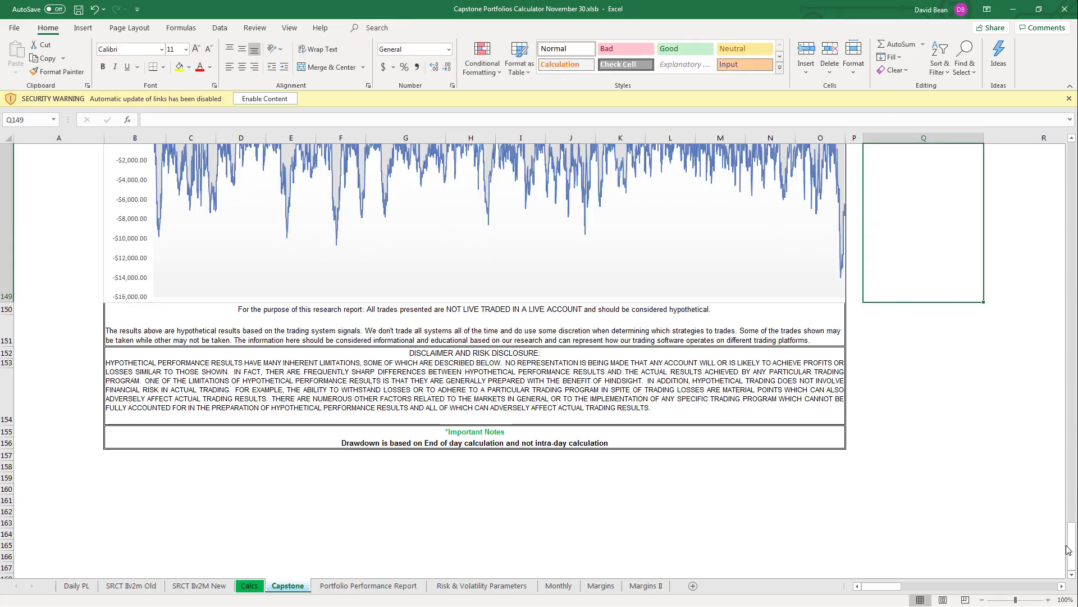
# Switch the calculator to the Micro Stock Index & Micro Gold (November 24, 2020 - Prelim) portfolio
pyautogui.moveTo(1074, 544); pyautogui.dragTo(1074, 163)
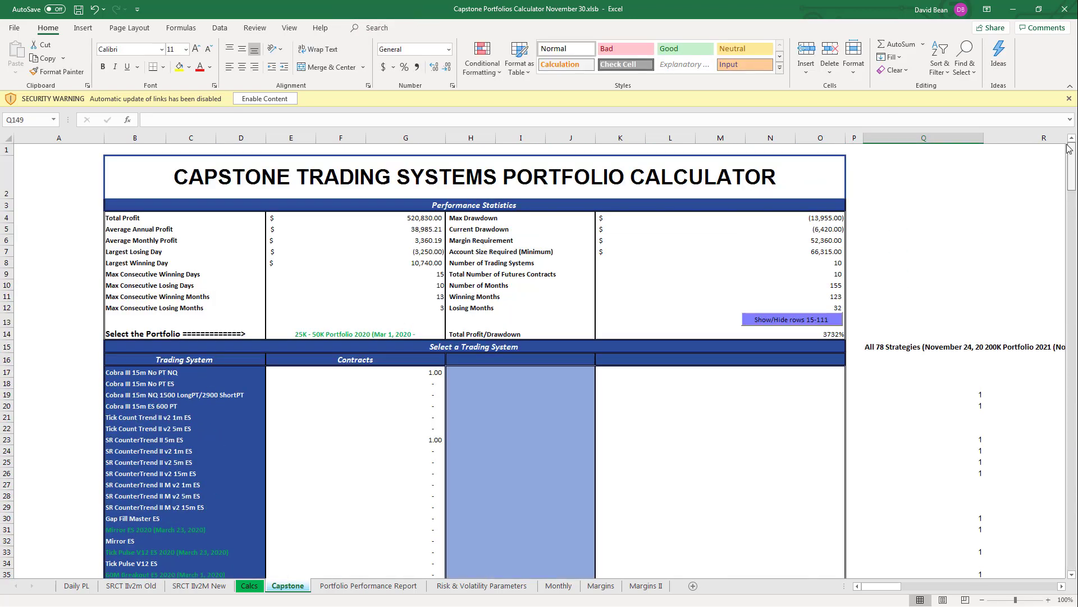
pyautogui.click(369, 333)
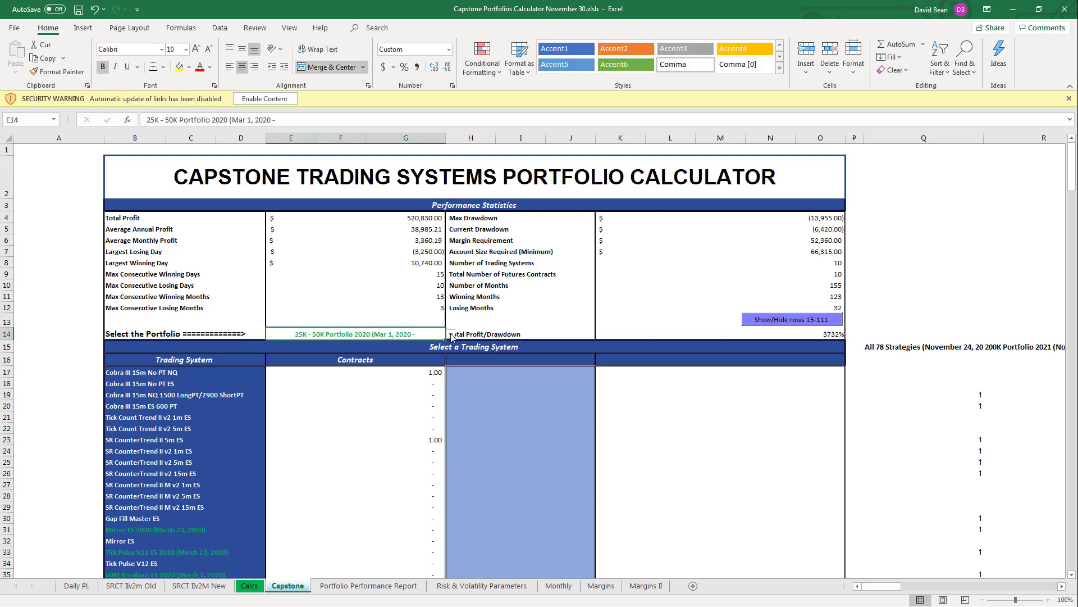
pyautogui.click(451, 335)
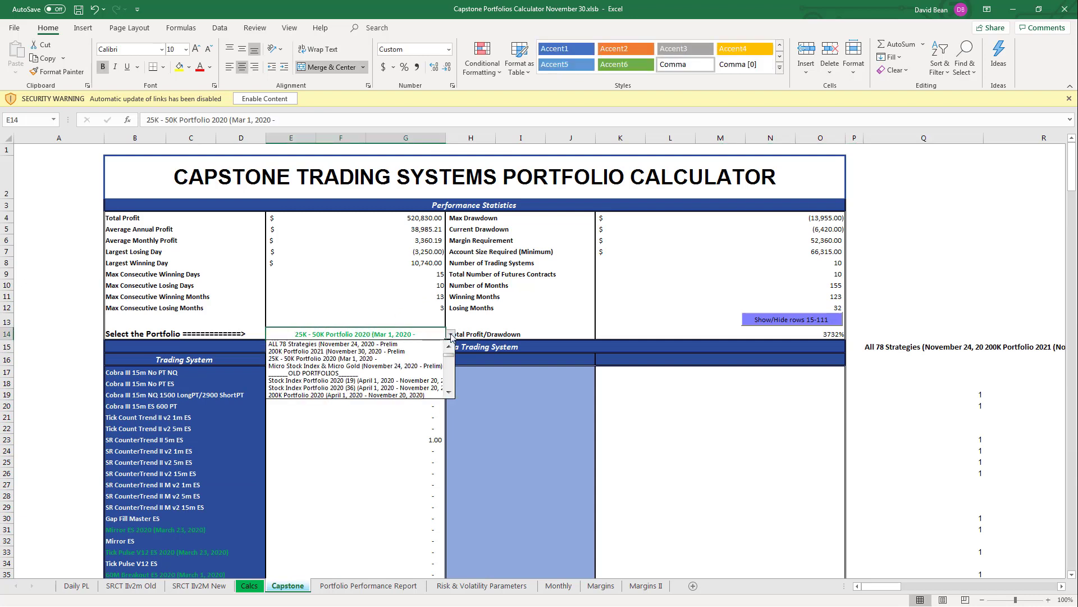
pyautogui.click(371, 366)
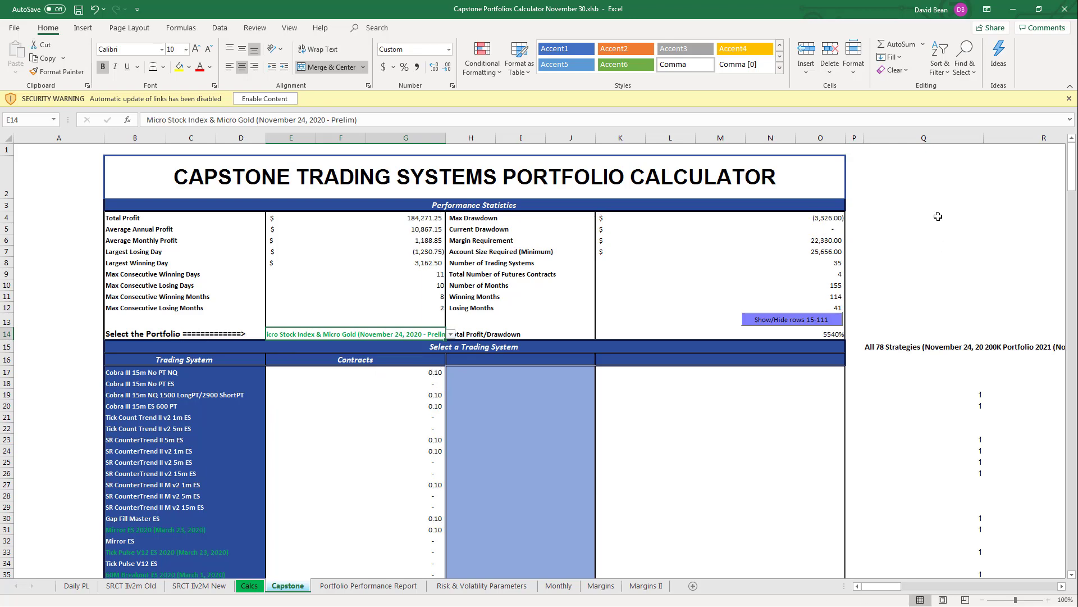
pyautogui.click(937, 236)
# Check the micro portfolio's number of trading systems and its November 2020 monthly result
pyautogui.click(831, 261)
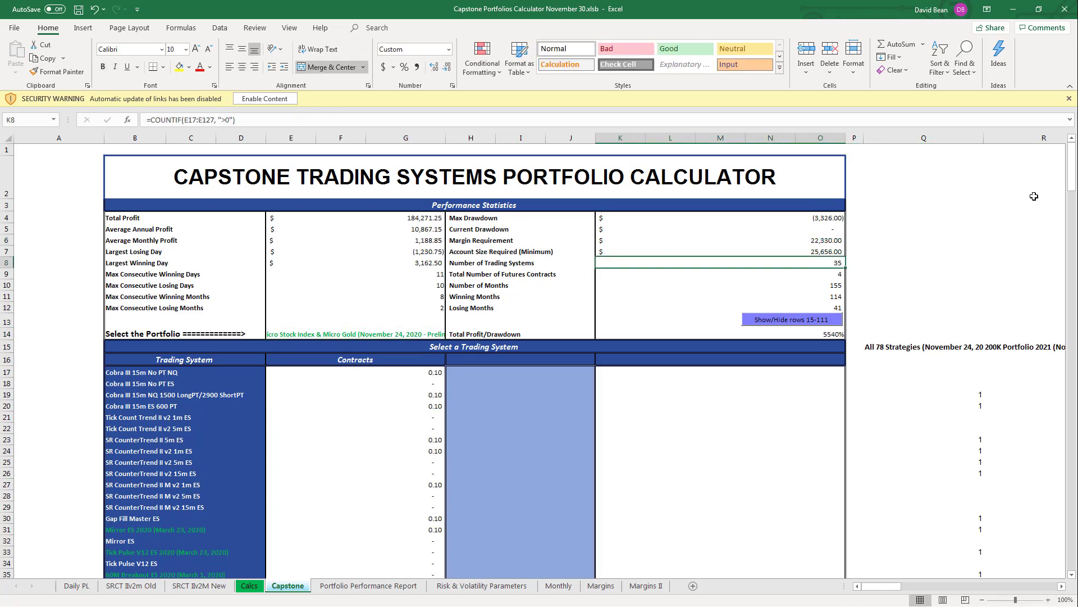
pyautogui.moveTo(1071, 163); pyautogui.dragTo(1061, 444)
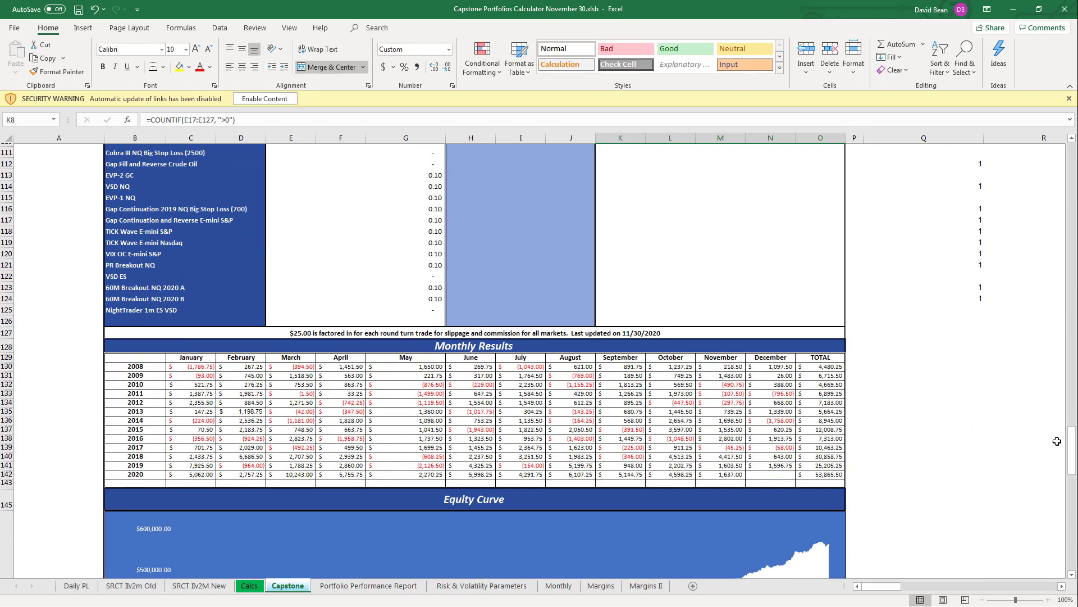
pyautogui.click(719, 476)
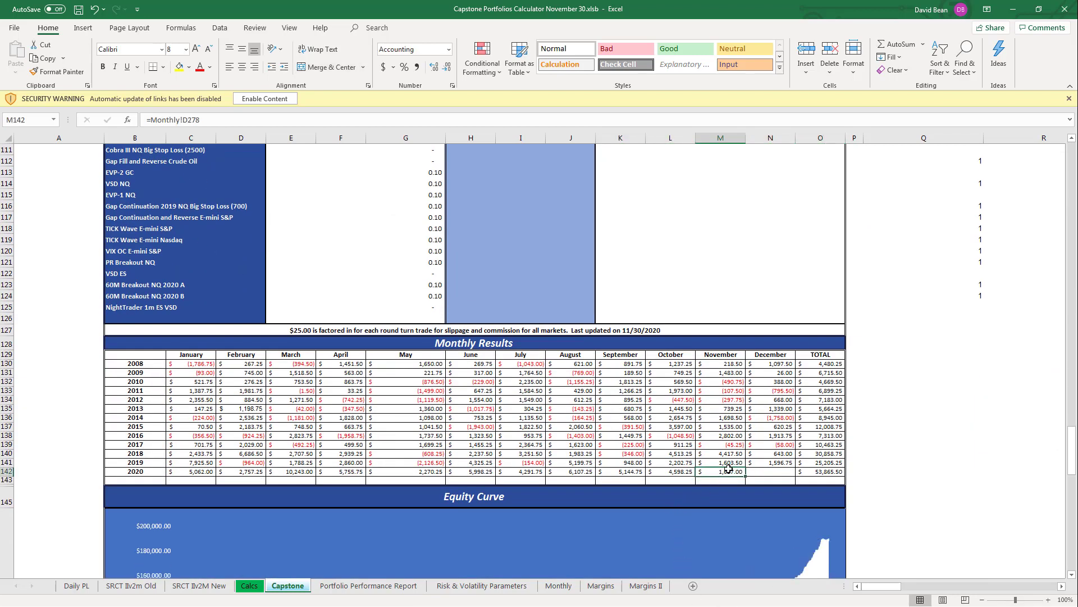
# Switch the calculator to the old Micro Stock Index & Gold (June 1, 2020 - November 20, 2020) portfolio and check its max drawdown
pyautogui.moveTo(1071, 443); pyautogui.dragTo(1049, 123)
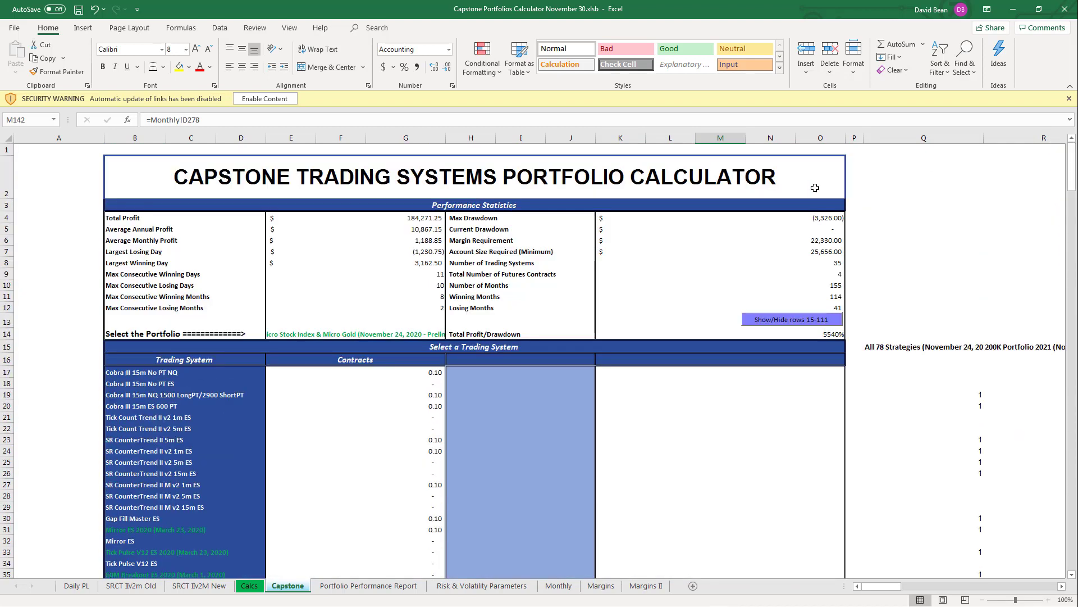
pyautogui.click(399, 337)
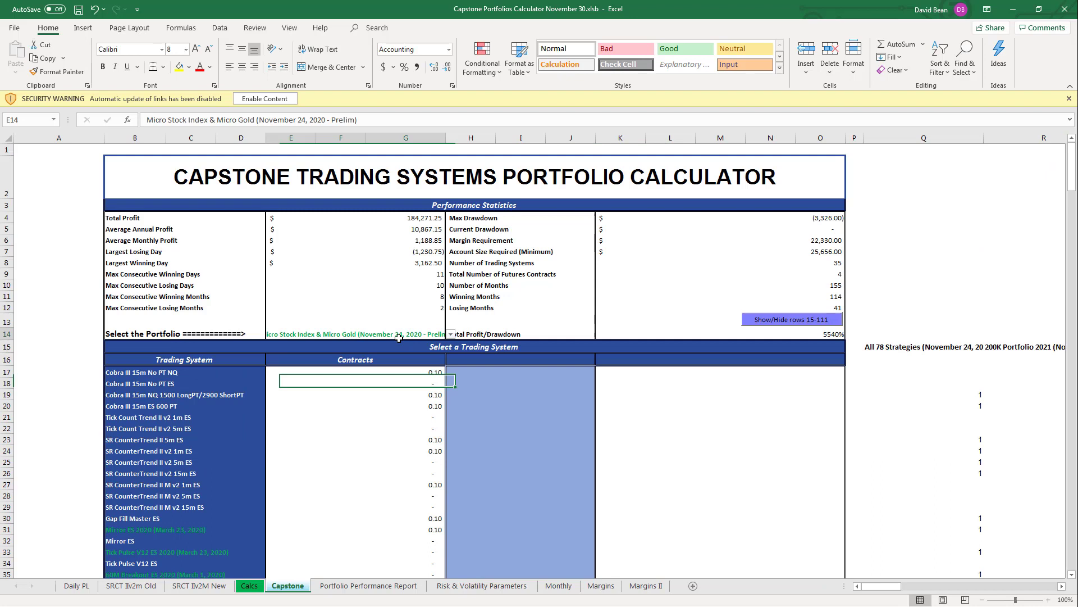
pyautogui.click(450, 335)
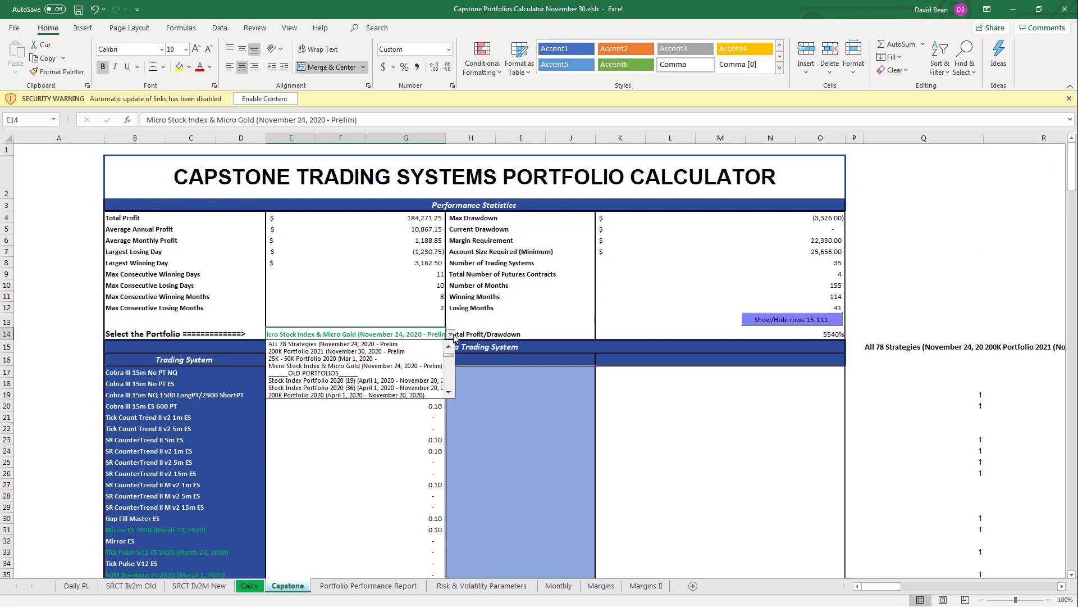
pyautogui.click(449, 392)
pyautogui.click(448, 391)
pyautogui.click(449, 392)
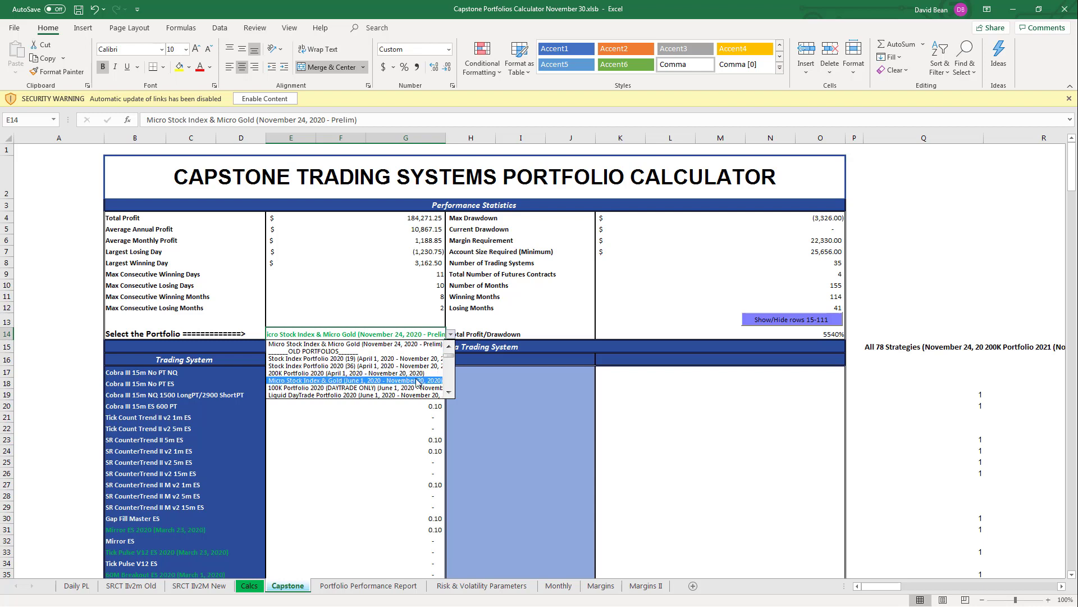
pyautogui.click(417, 381)
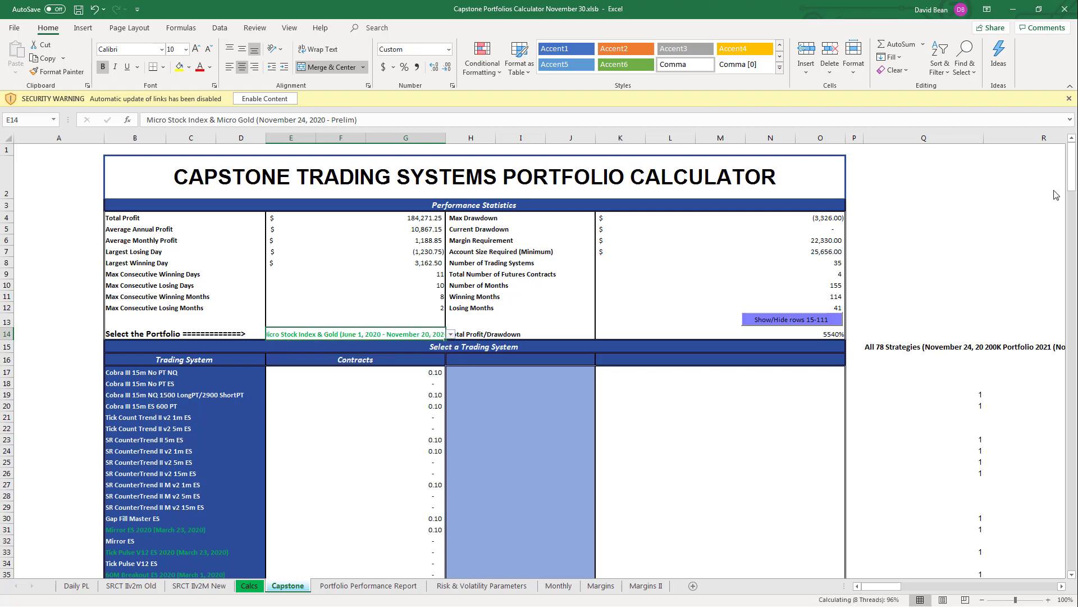
pyautogui.click(832, 218)
# Examine the old micro portfolio's June to November 2020 monthly results and its drawdown curve
pyautogui.moveTo(1074, 165); pyautogui.dragTo(1074, 471)
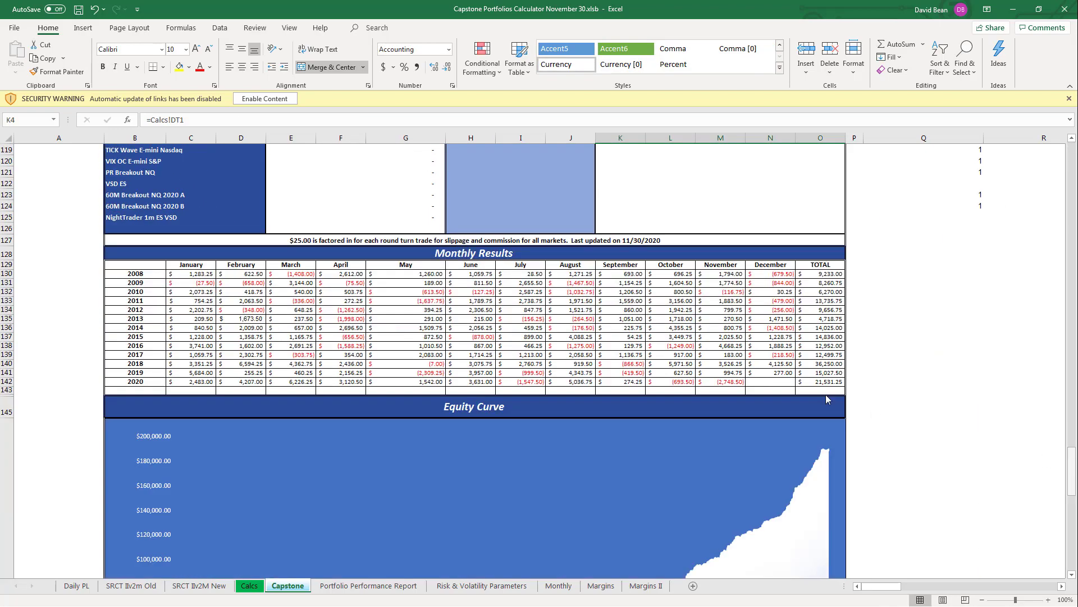
pyautogui.click(722, 380)
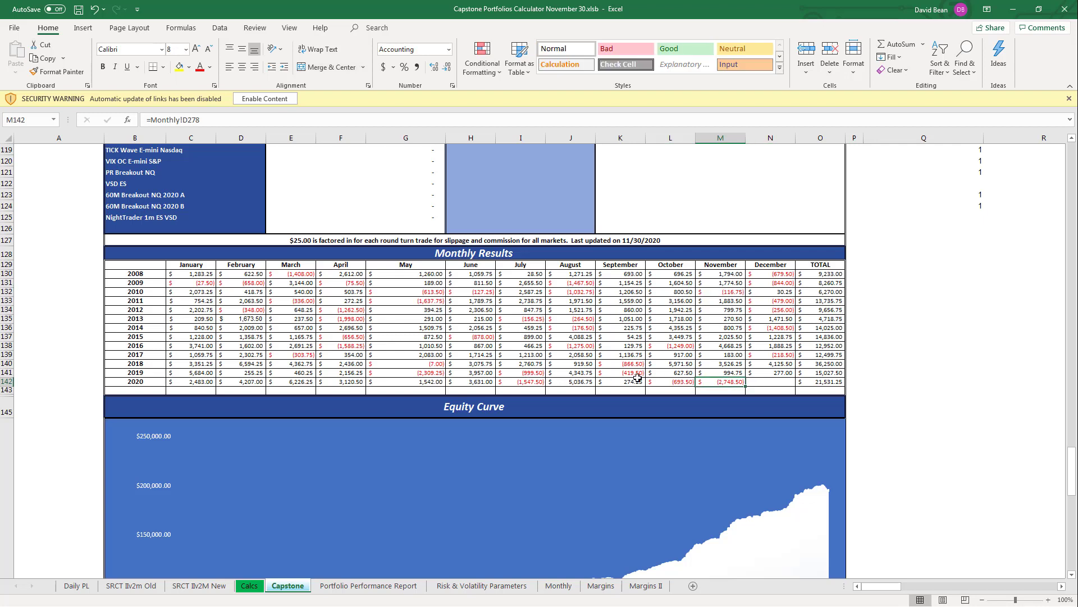
pyautogui.moveTo(479, 380); pyautogui.dragTo(715, 381)
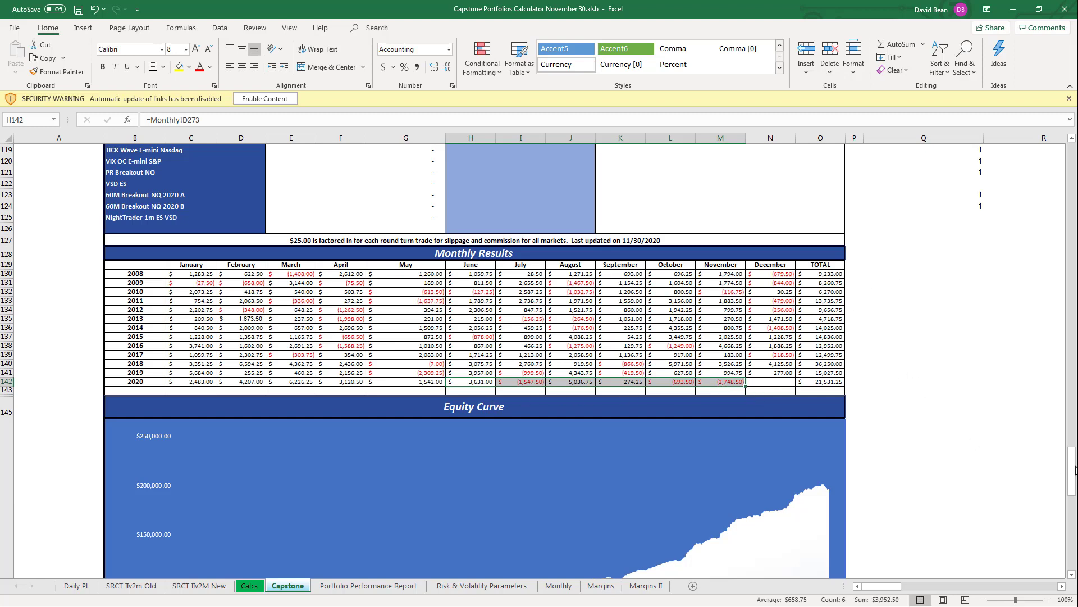
pyautogui.moveTo(1072, 471); pyautogui.dragTo(1077, 556)
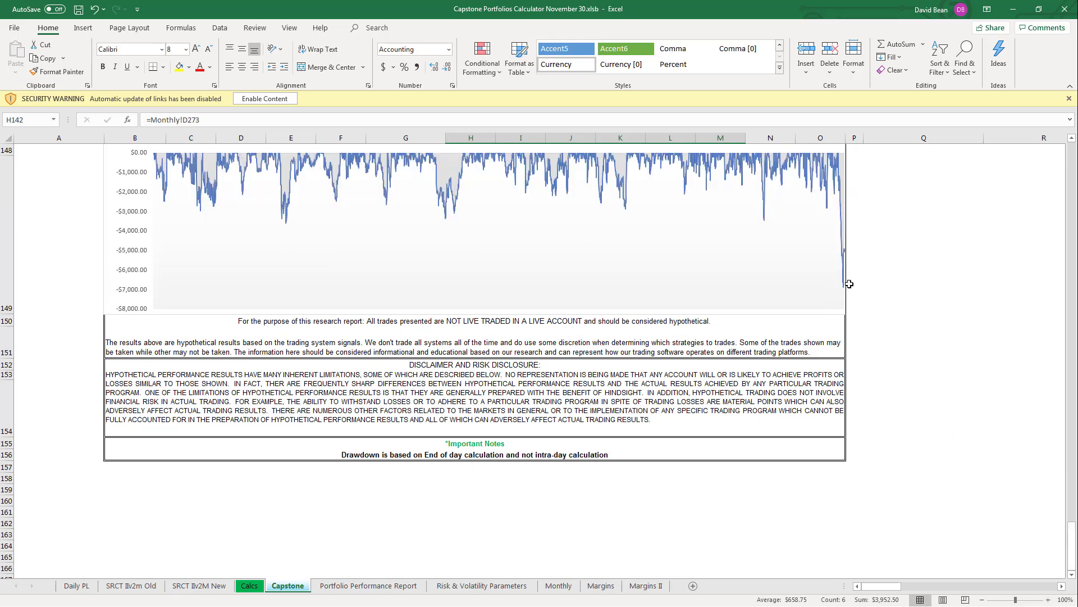
# Return the calculator from the old micro portfolio to Micro Stock Index & Micro Gold (November 24, 2020 - Prelim)
pyautogui.moveTo(1071, 544); pyautogui.dragTo(1071, 160)
pyautogui.click(344, 334)
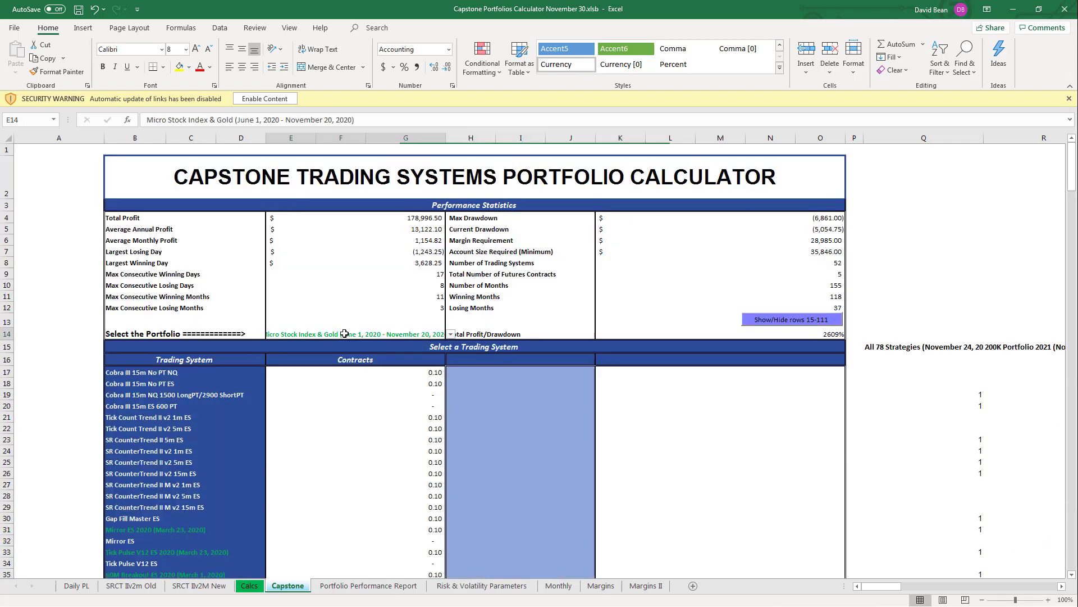
pyautogui.click(450, 335)
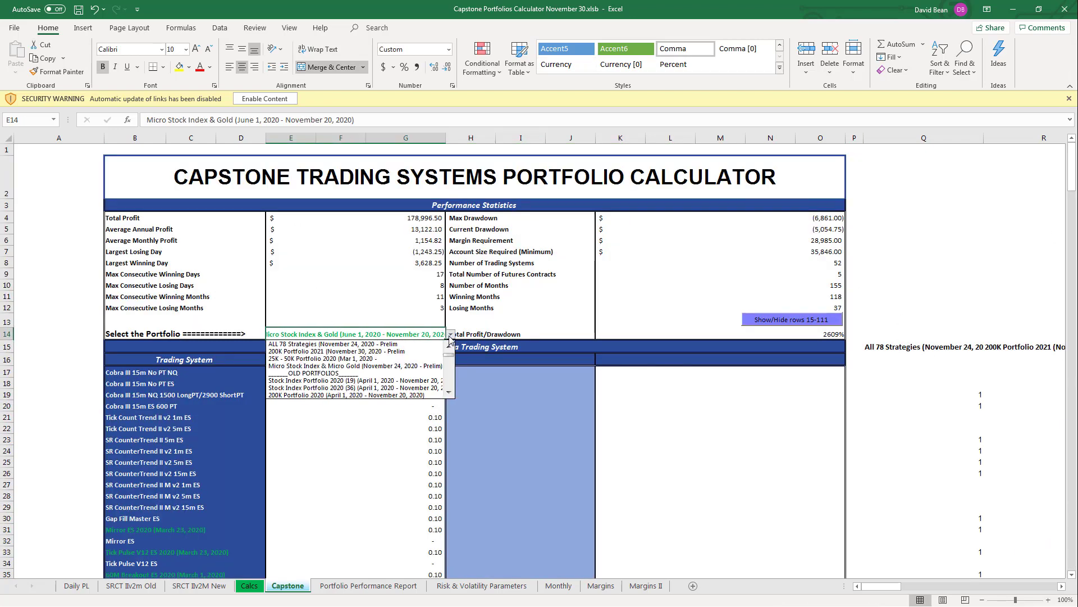
pyautogui.click(392, 366)
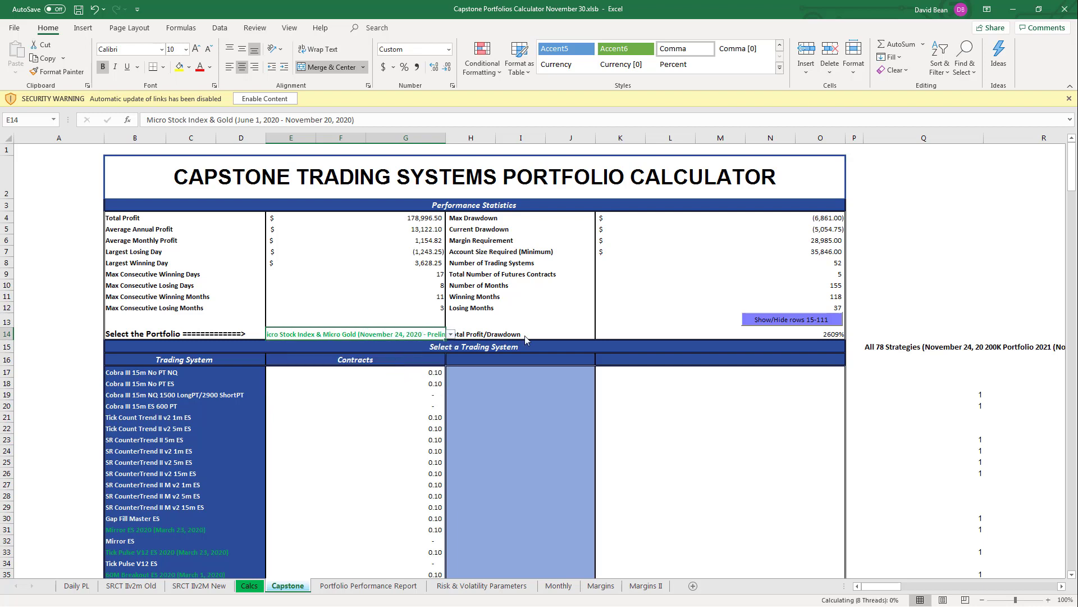
pyautogui.click(955, 275)
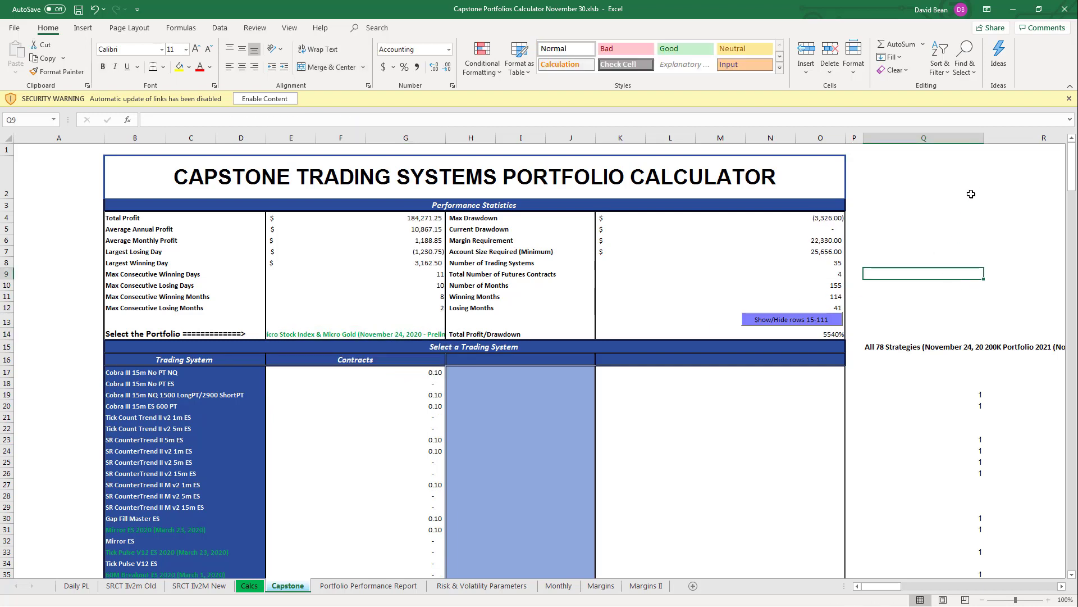
# Check the current micro portfolio's January and November 2020 results in the Monthly Results table
pyautogui.moveTo(1073, 166); pyautogui.dragTo(1073, 477)
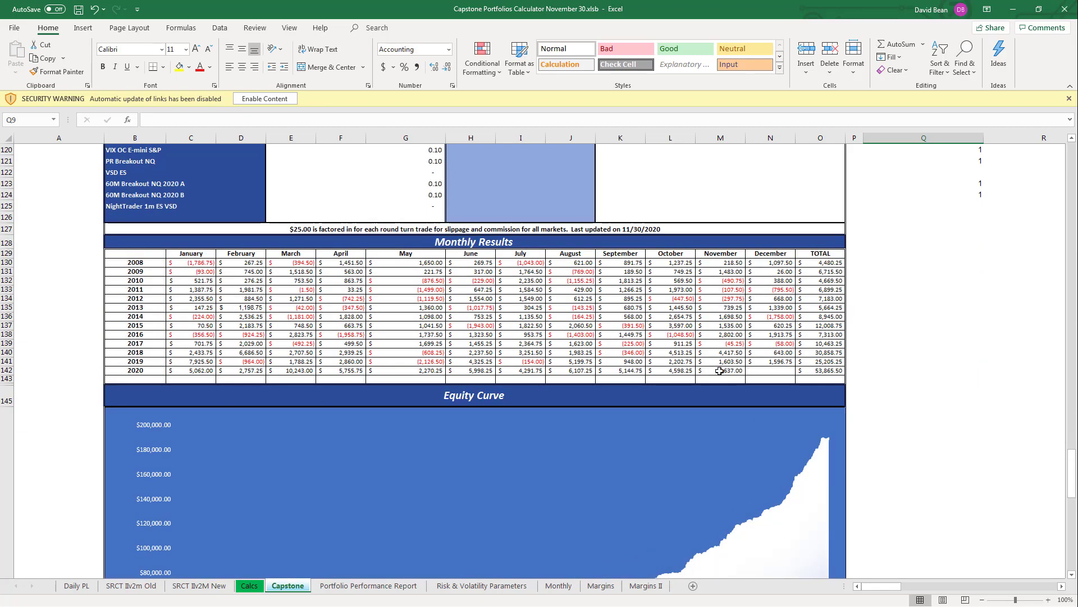
pyautogui.click(182, 371)
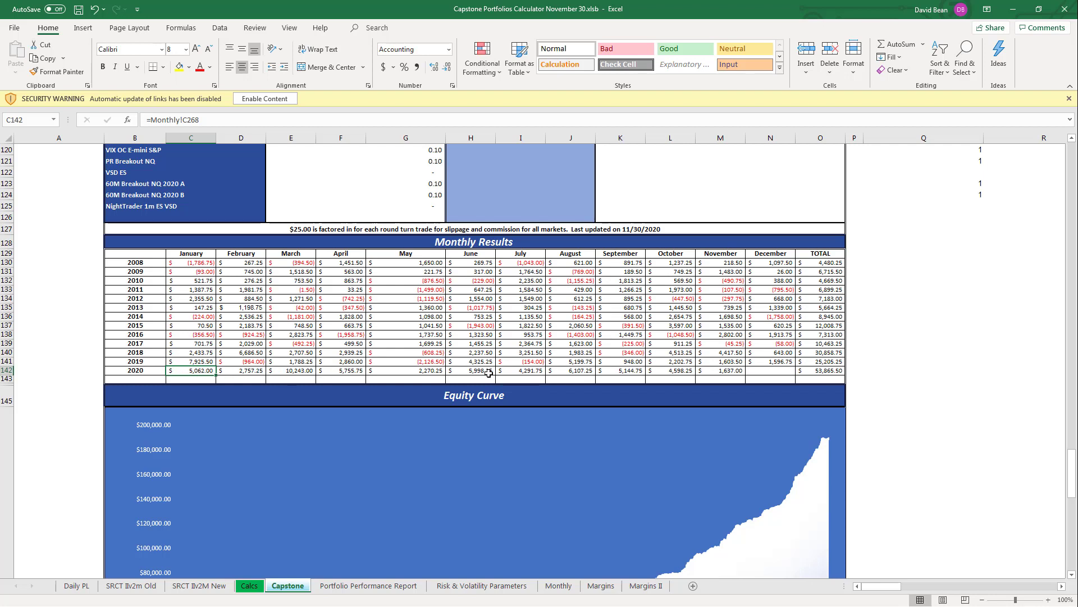
pyautogui.click(733, 371)
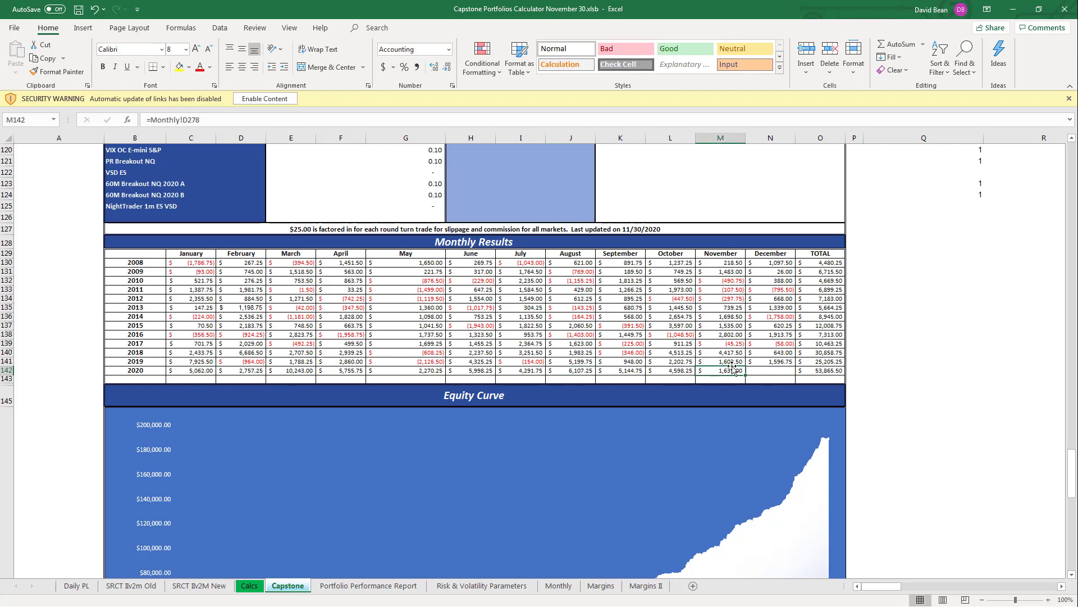
pyautogui.click(204, 369)
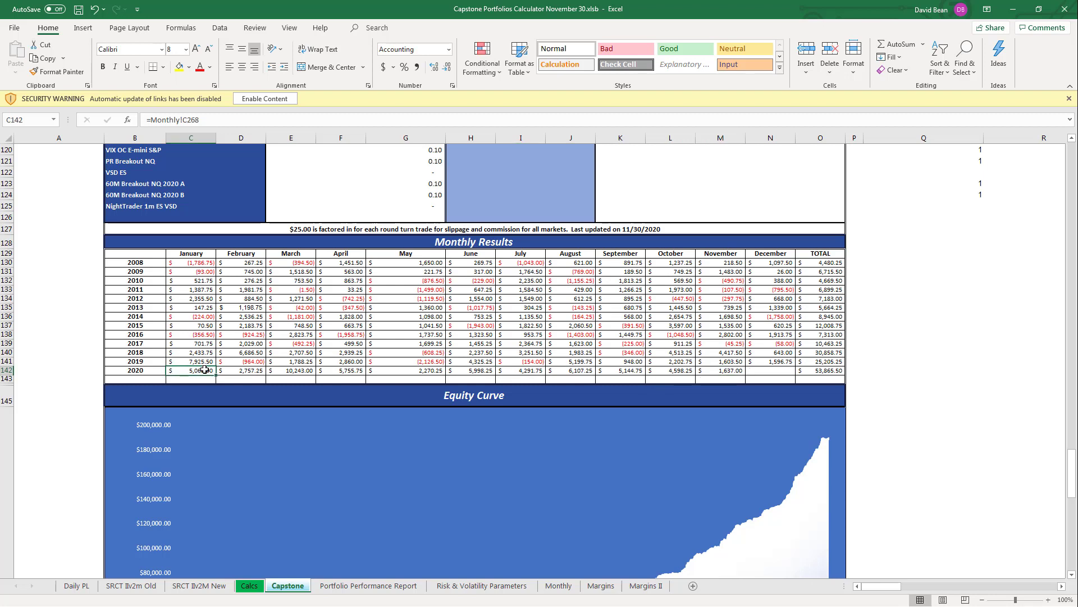
# Sum the micro portfolio's 2020 monthly results for January to April and for January to May
pyautogui.moveTo(205, 370); pyautogui.dragTo(357, 370)
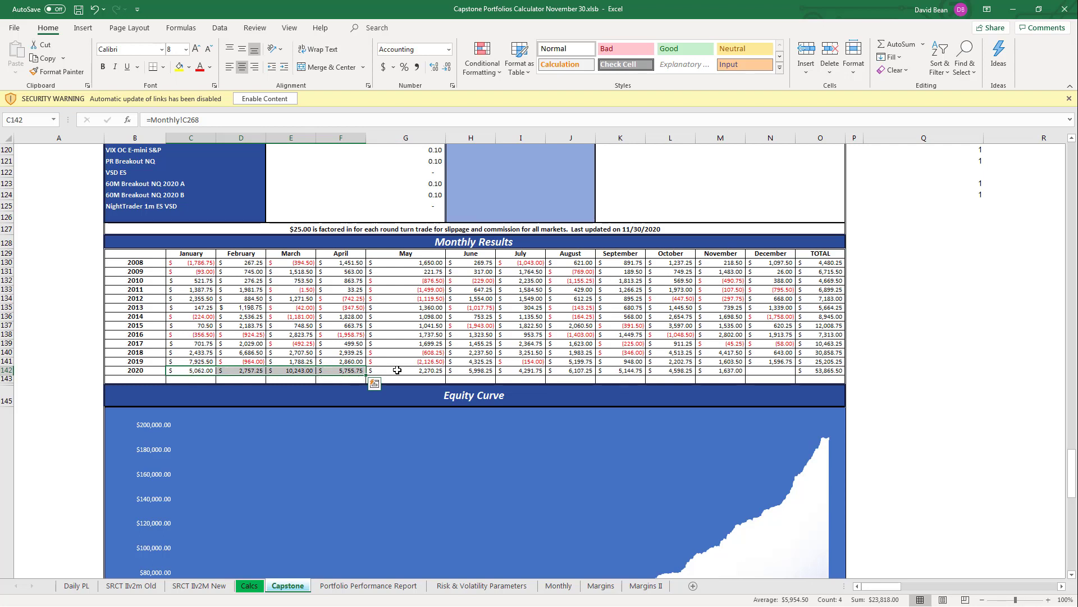
pyautogui.moveTo(397, 370); pyautogui.dragTo(186, 371)
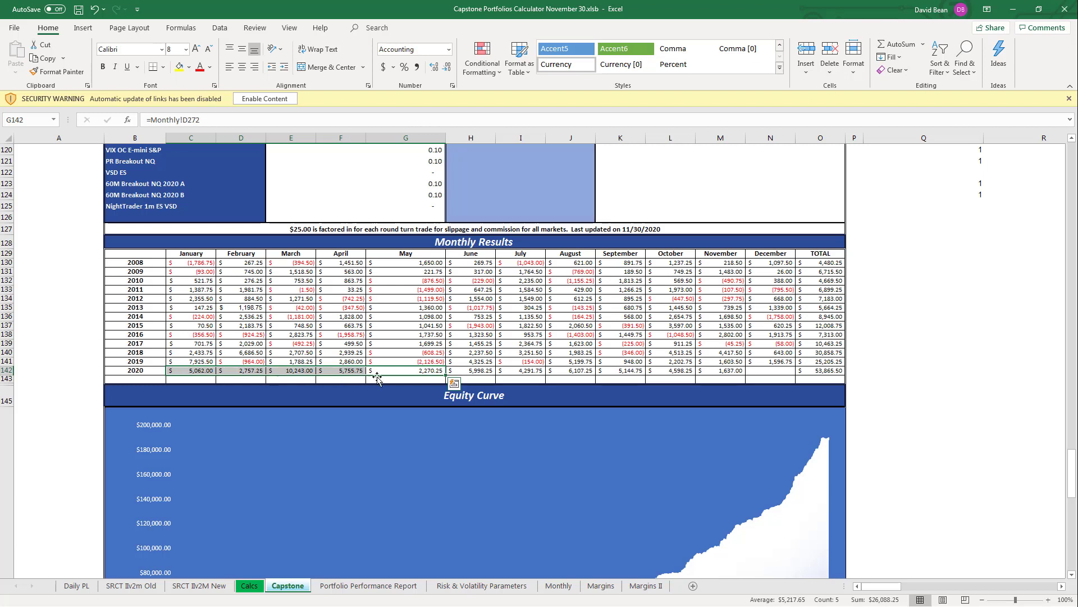
pyautogui.click(412, 371)
# Sum the micro portfolio's 2020 monthly results for June to August and for September to November
pyautogui.click(478, 373)
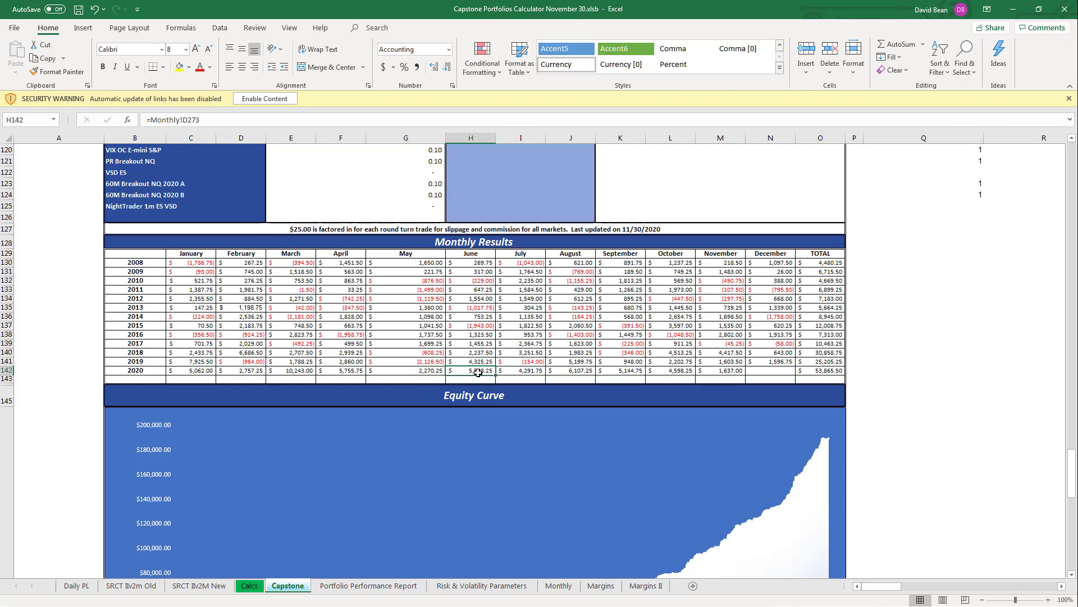
pyautogui.moveTo(478, 373); pyautogui.dragTo(562, 369)
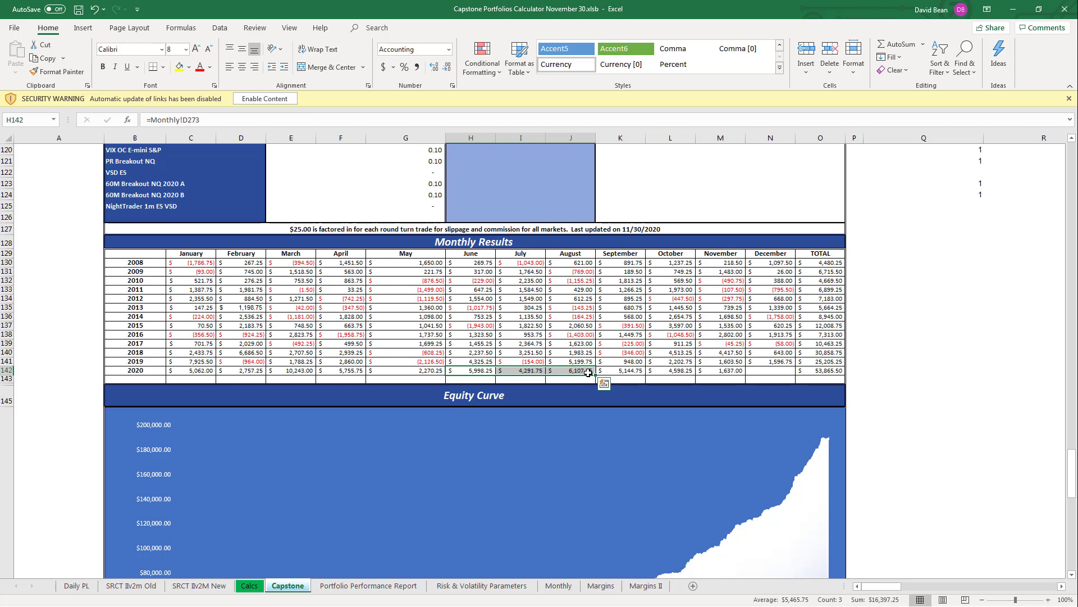
pyautogui.click(618, 372)
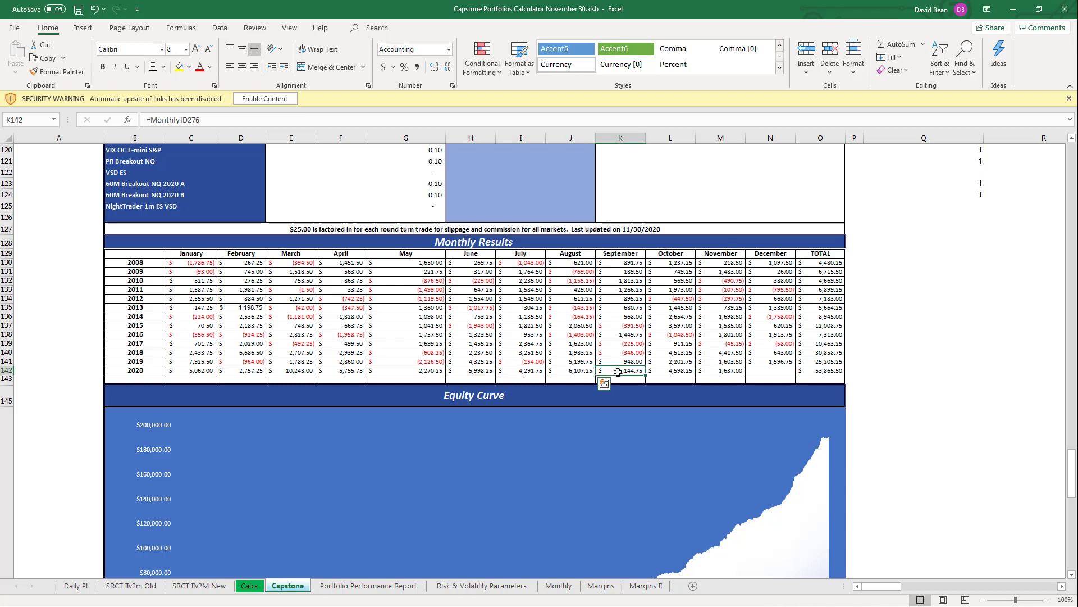
pyautogui.moveTo(618, 372); pyautogui.dragTo(725, 368)
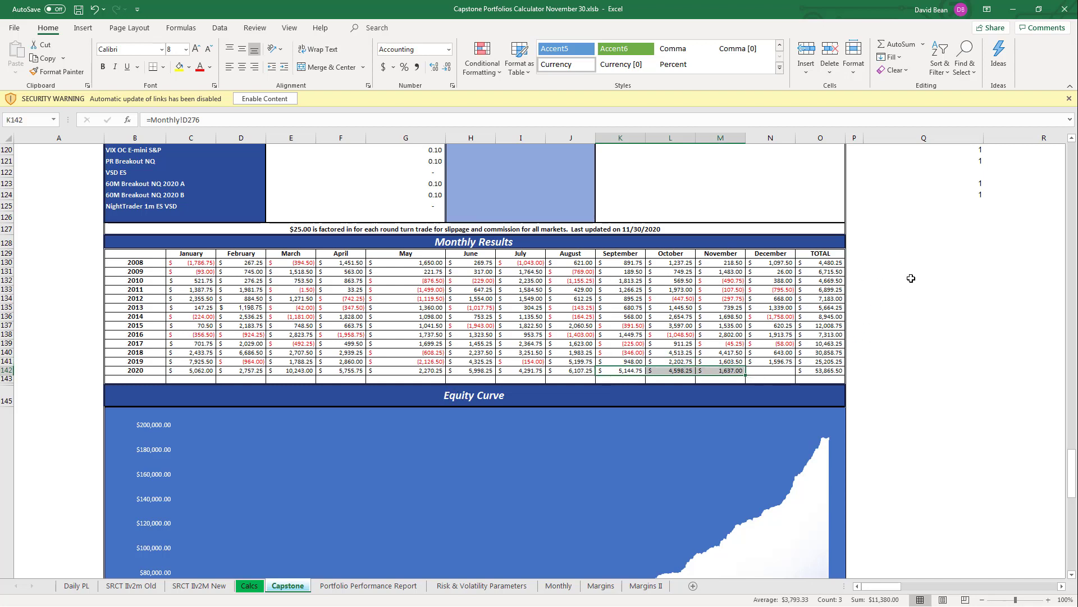
# Check the micro portfolio's 2020 yearly total, and return to the performance statistics at the start of the sheet
pyautogui.click(837, 369)
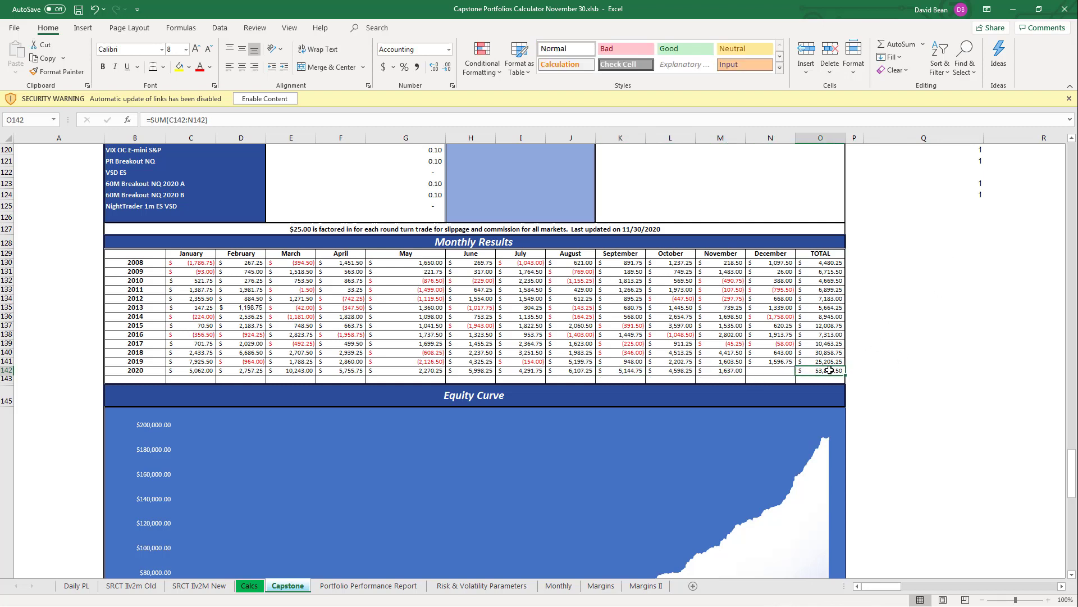
pyautogui.click(904, 254)
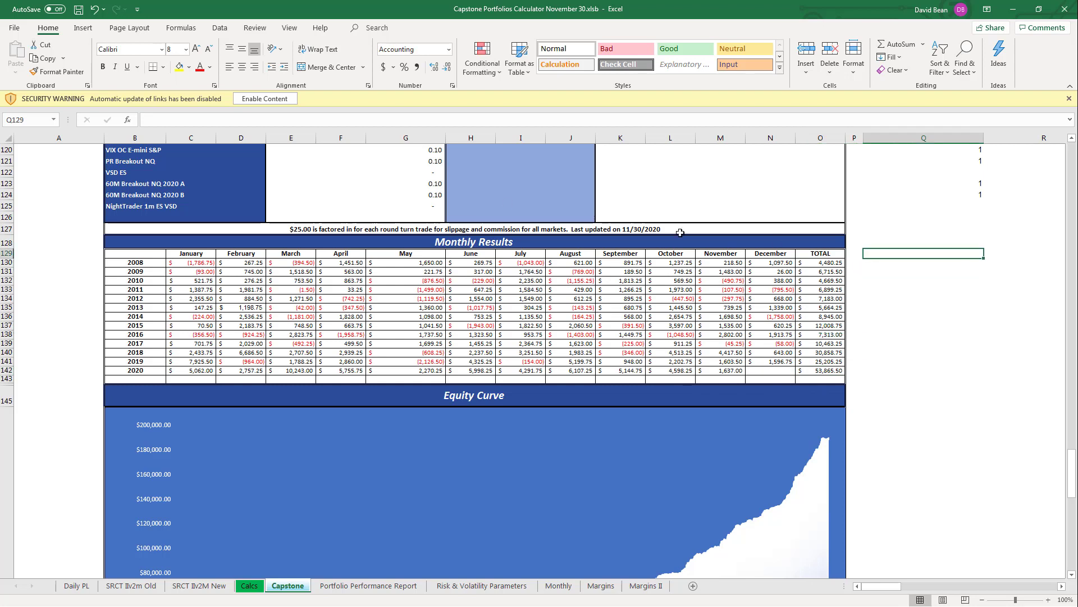
pyautogui.doubleClick(771, 355)
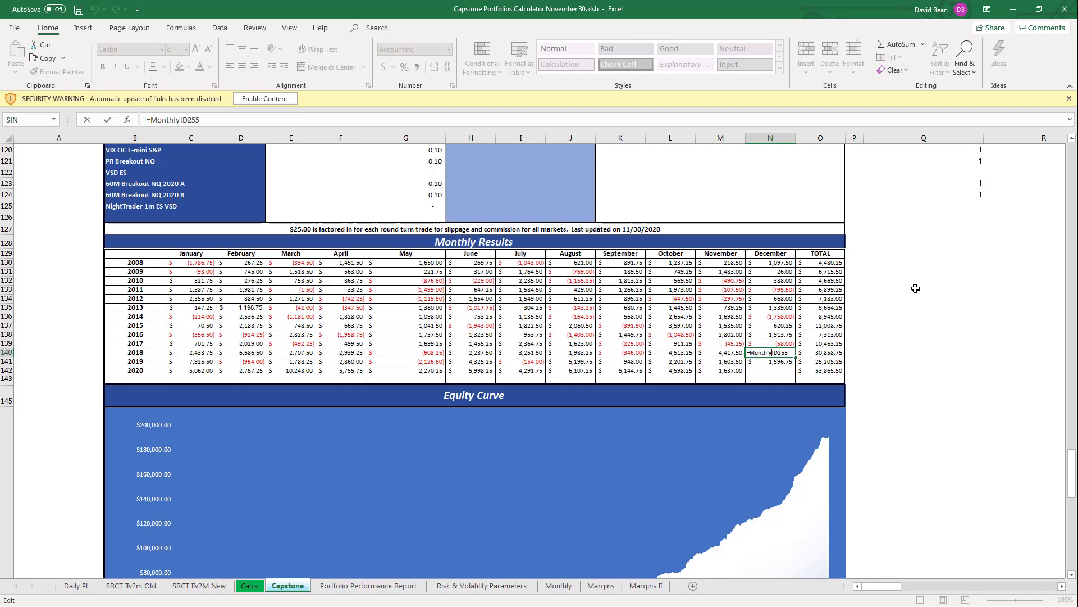
pyautogui.press('Escape')
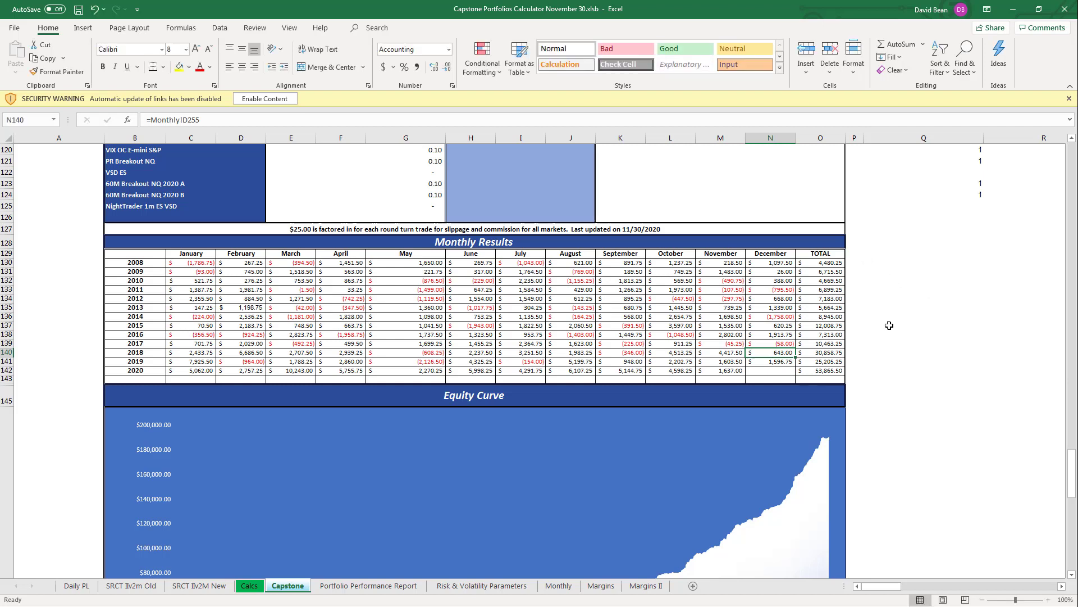
pyautogui.click(898, 281)
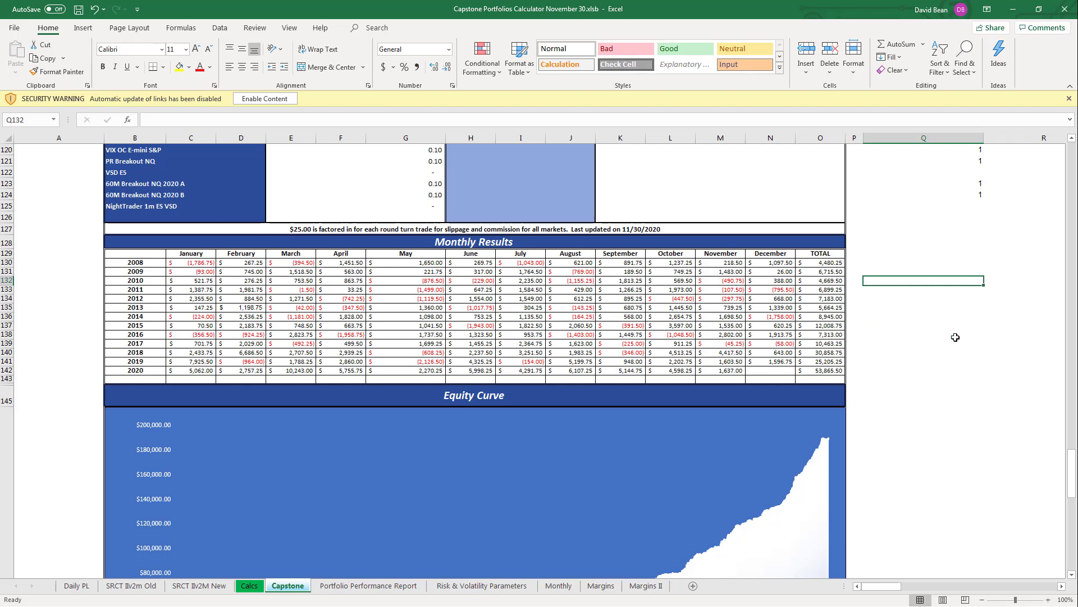
pyautogui.moveTo(1072, 474); pyautogui.dragTo(1070, 168)
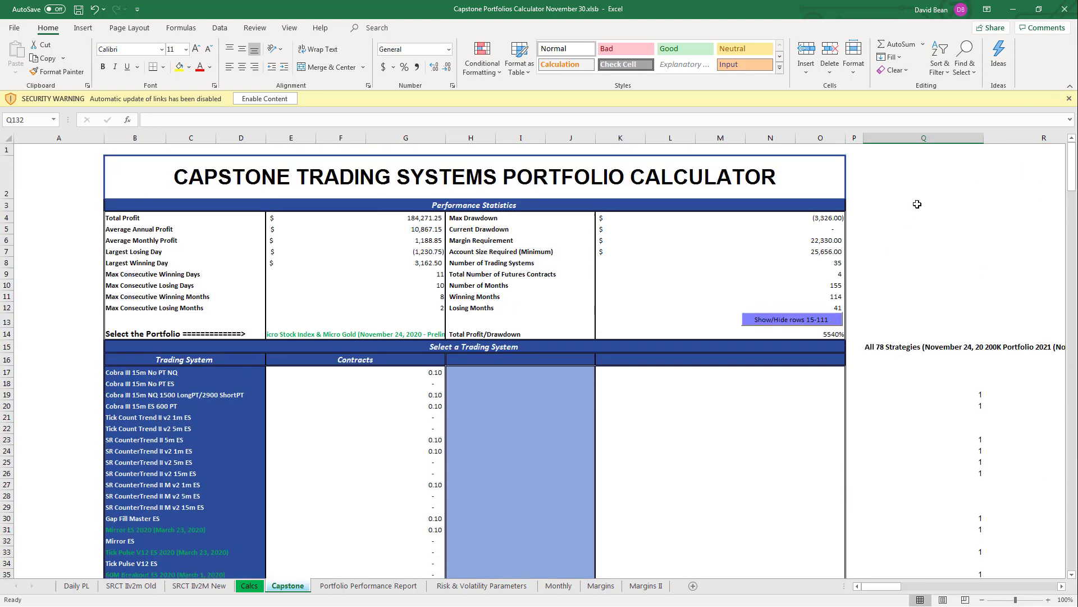